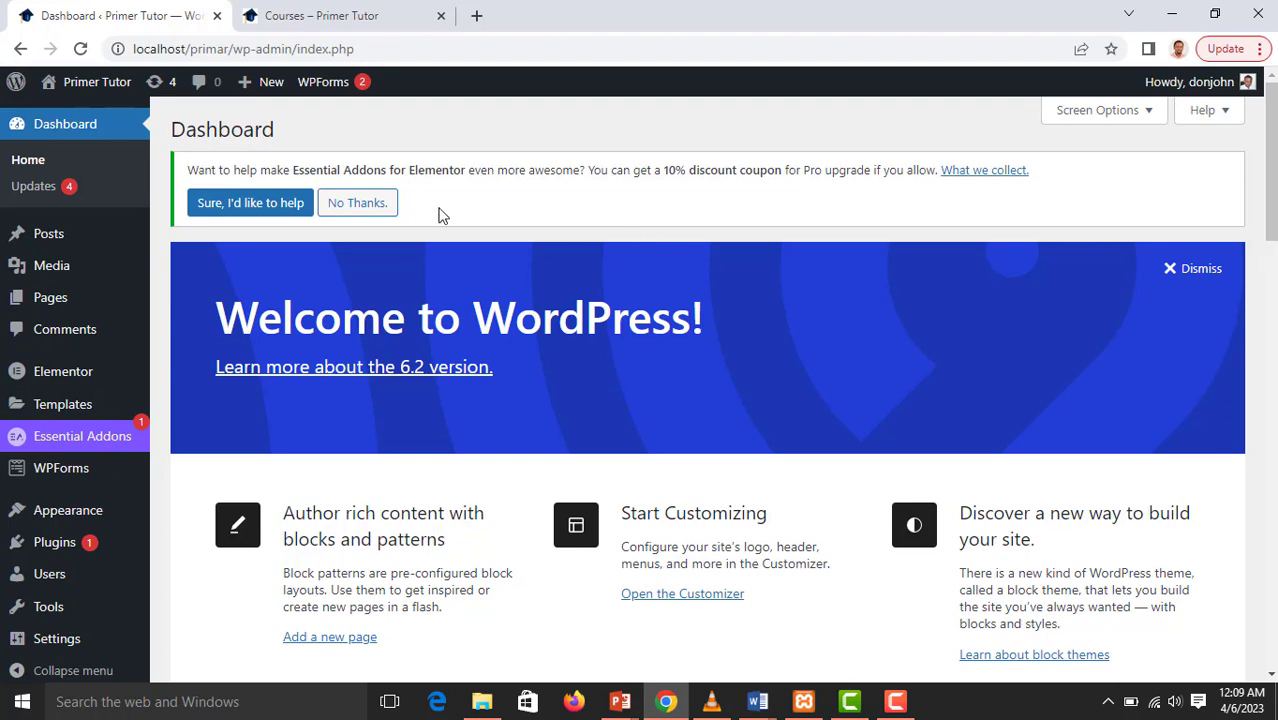
Open the Media Library and switch it to list view to look through the uploaded files
mouse_move(18, 268)
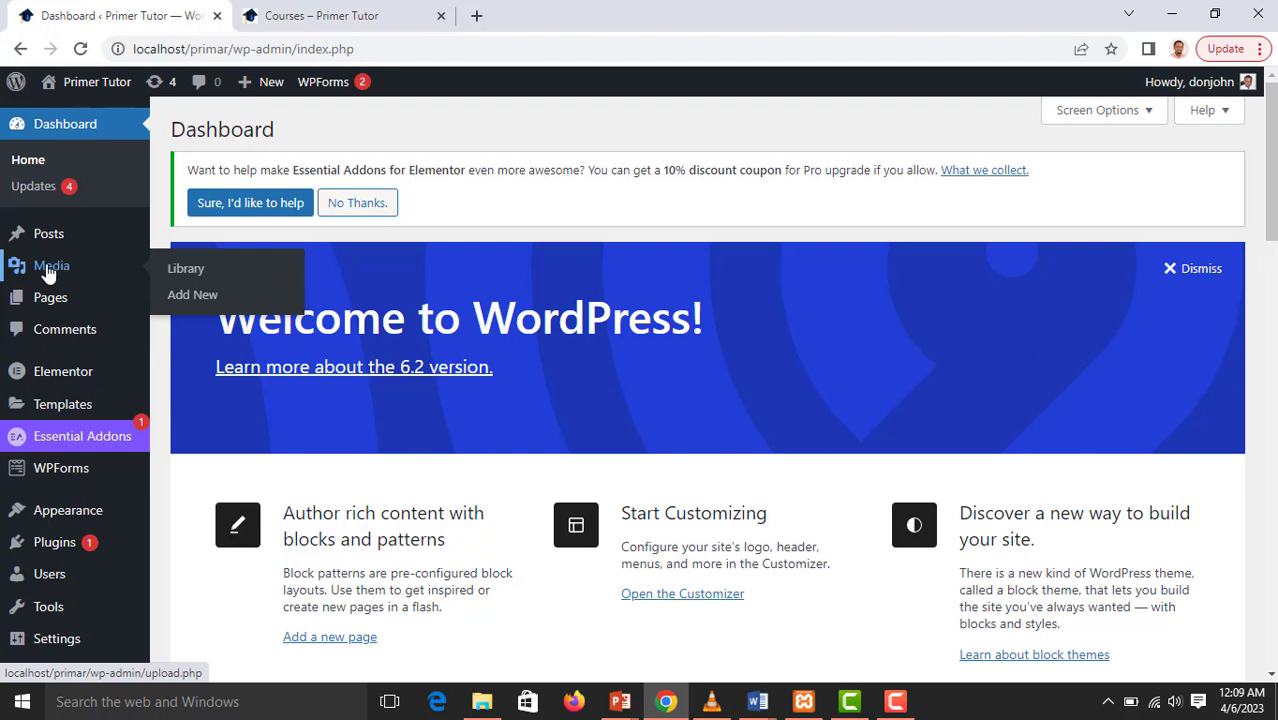
click(196, 272)
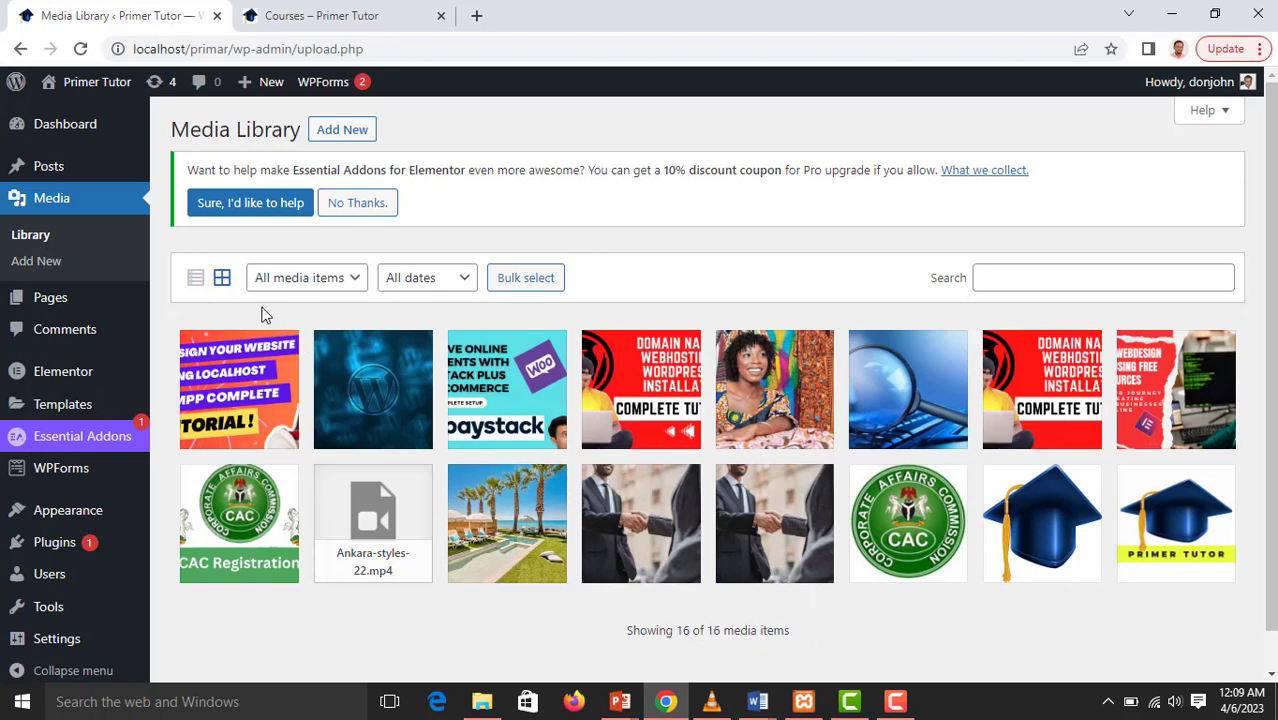
click(195, 283)
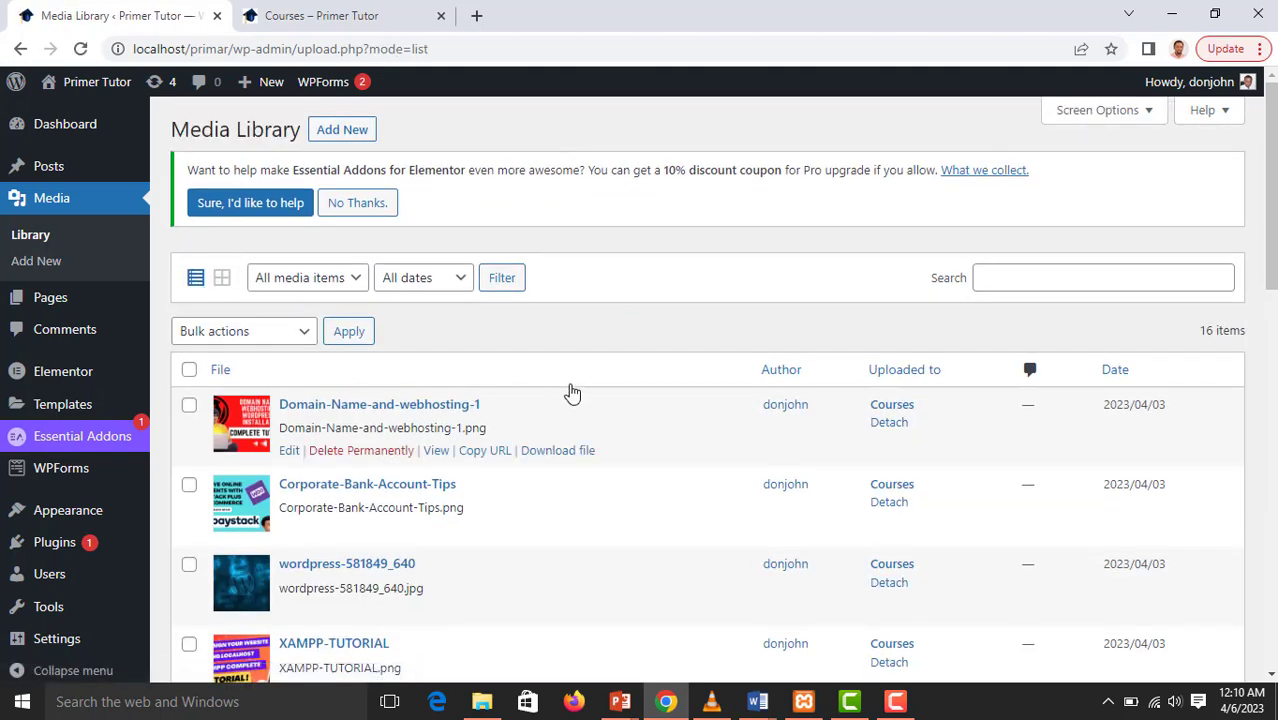
scroll(573, 390, down, 1)
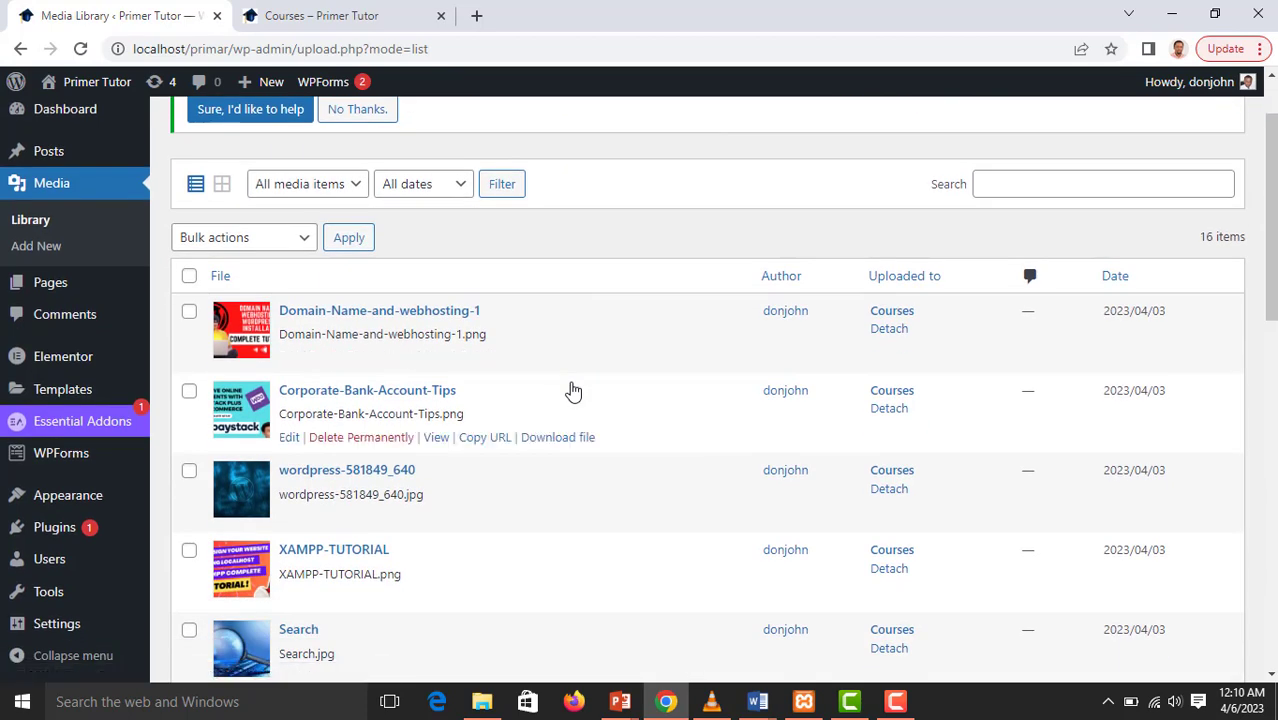
scroll(305, 480, down, 2)
scroll(306, 475, down, 3)
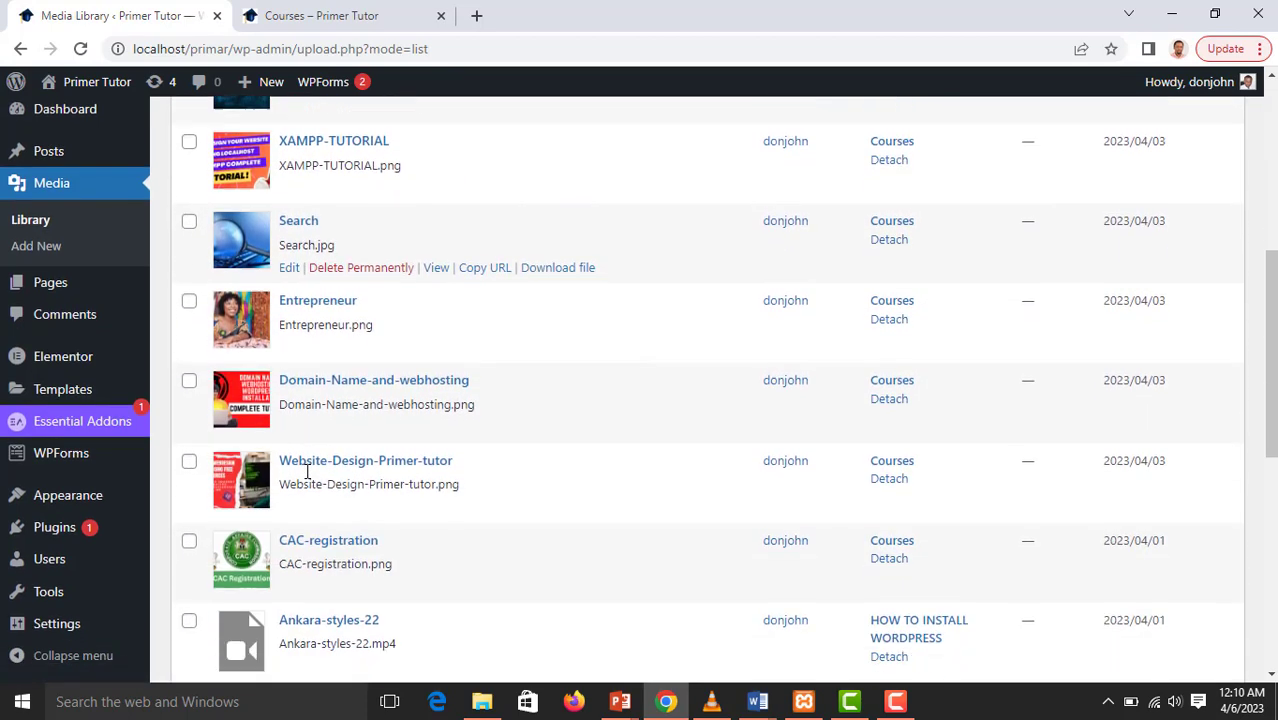
scroll(820, 298, up, 6)
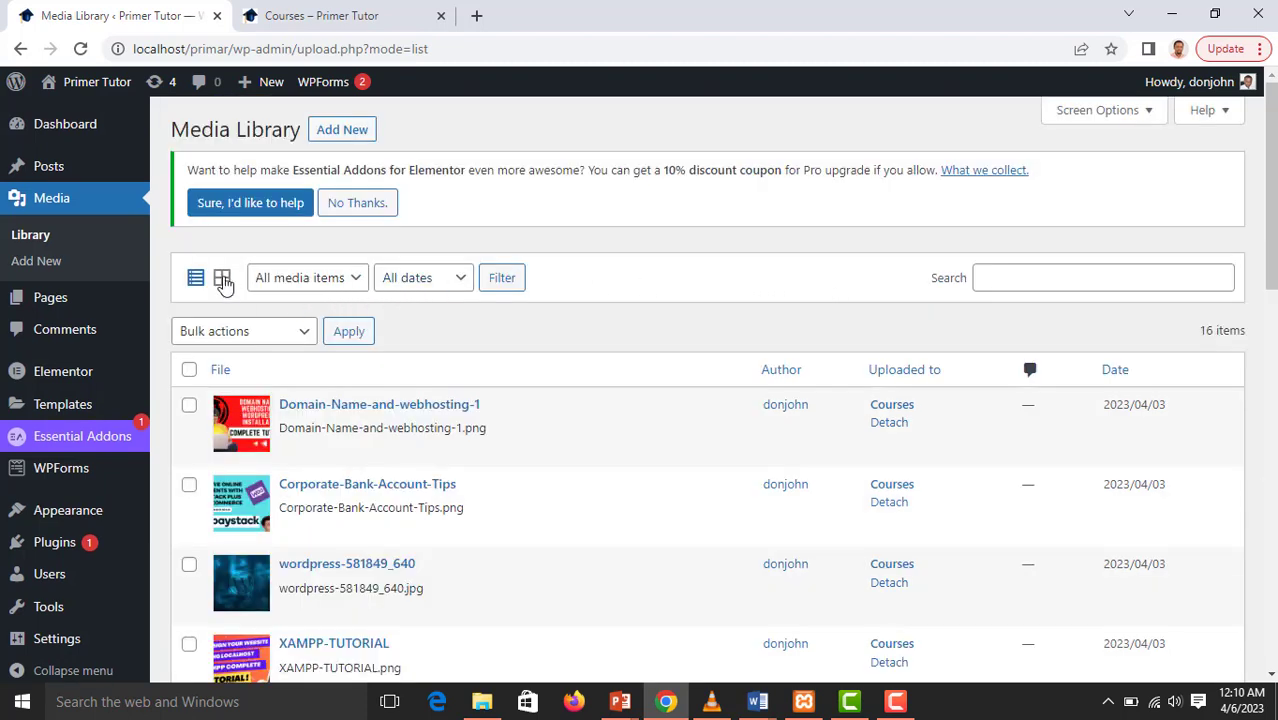
Return the Media Library to grid view and filter the items to Video
click(223, 281)
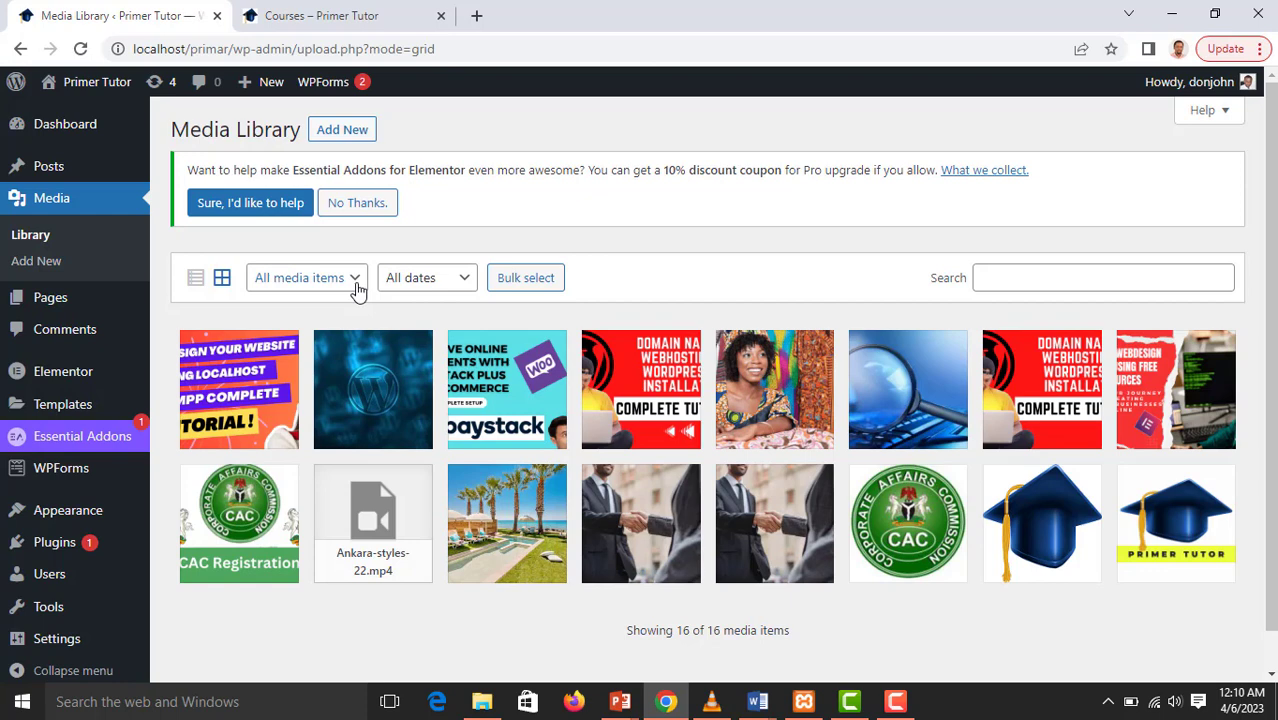
click(355, 280)
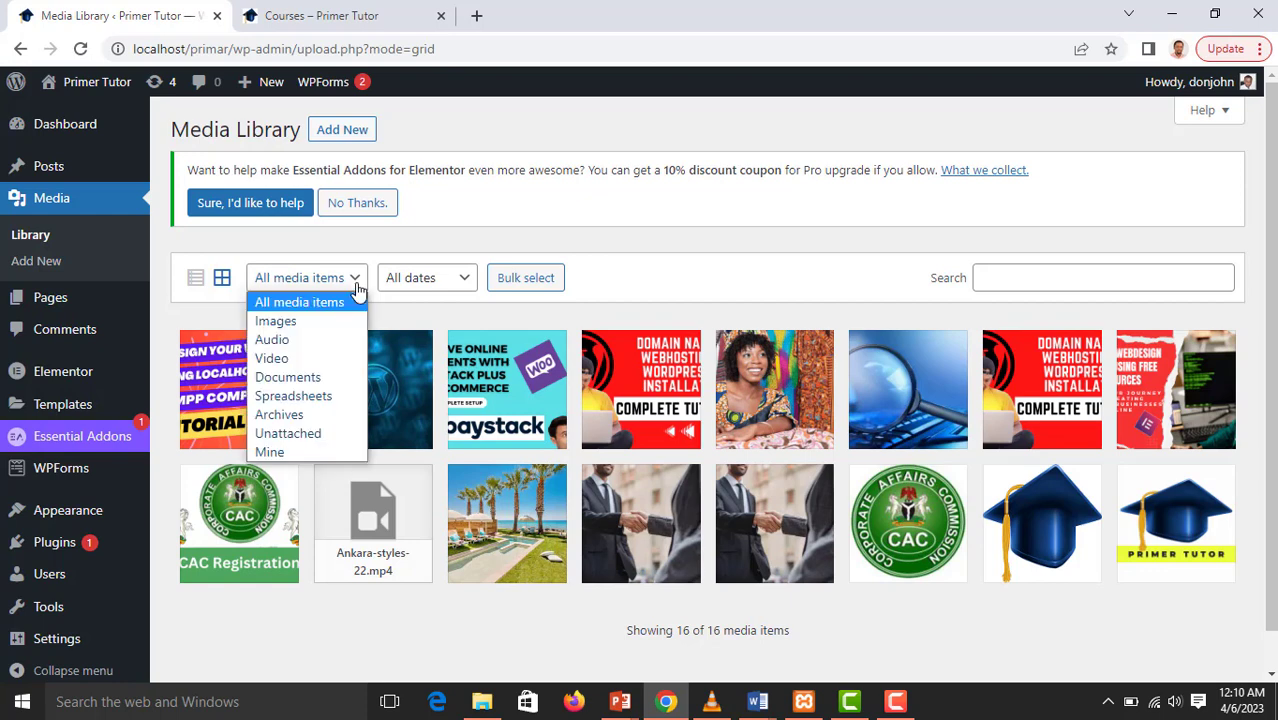
click(303, 360)
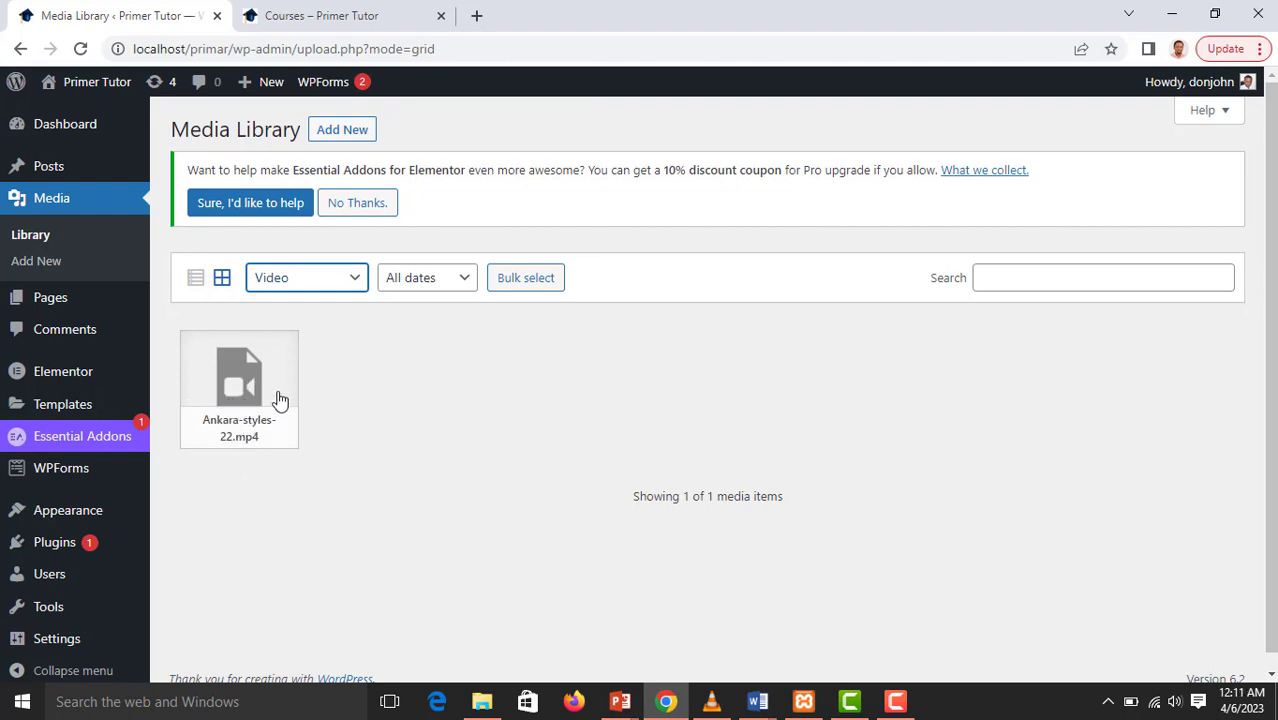
Filter the Media Library to Images uploaded in April 2023
click(320, 287)
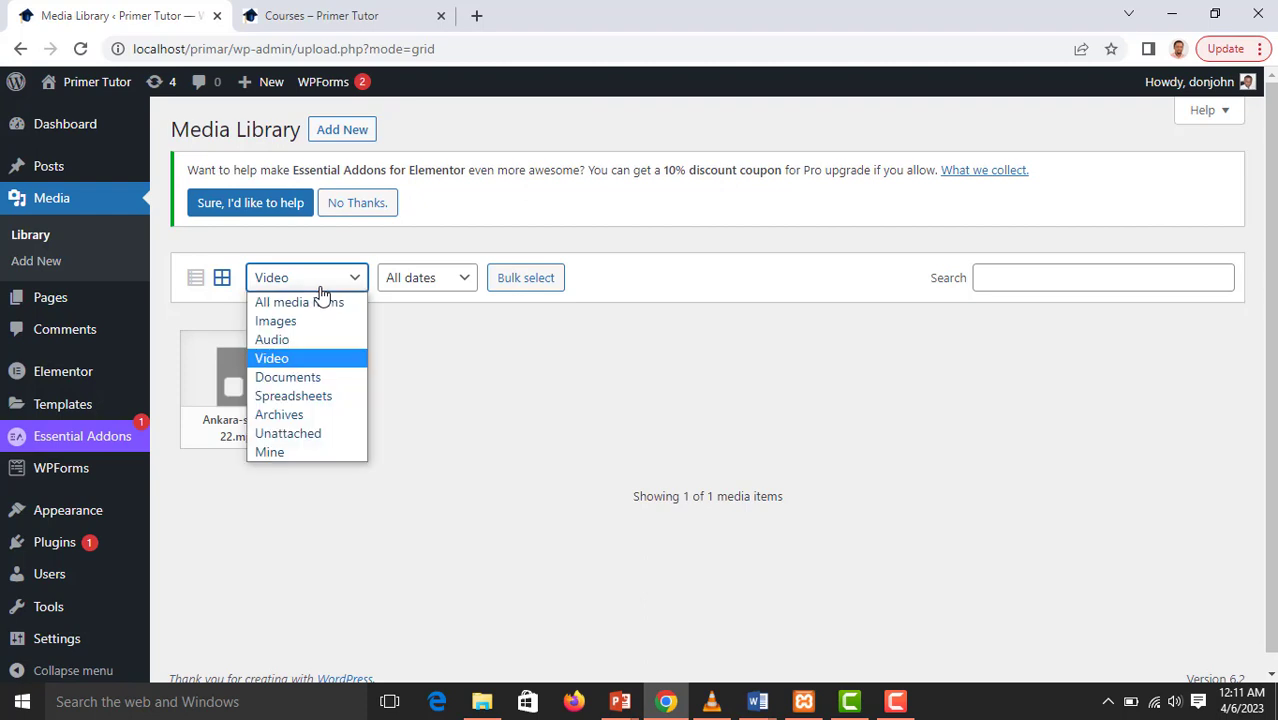
click(312, 324)
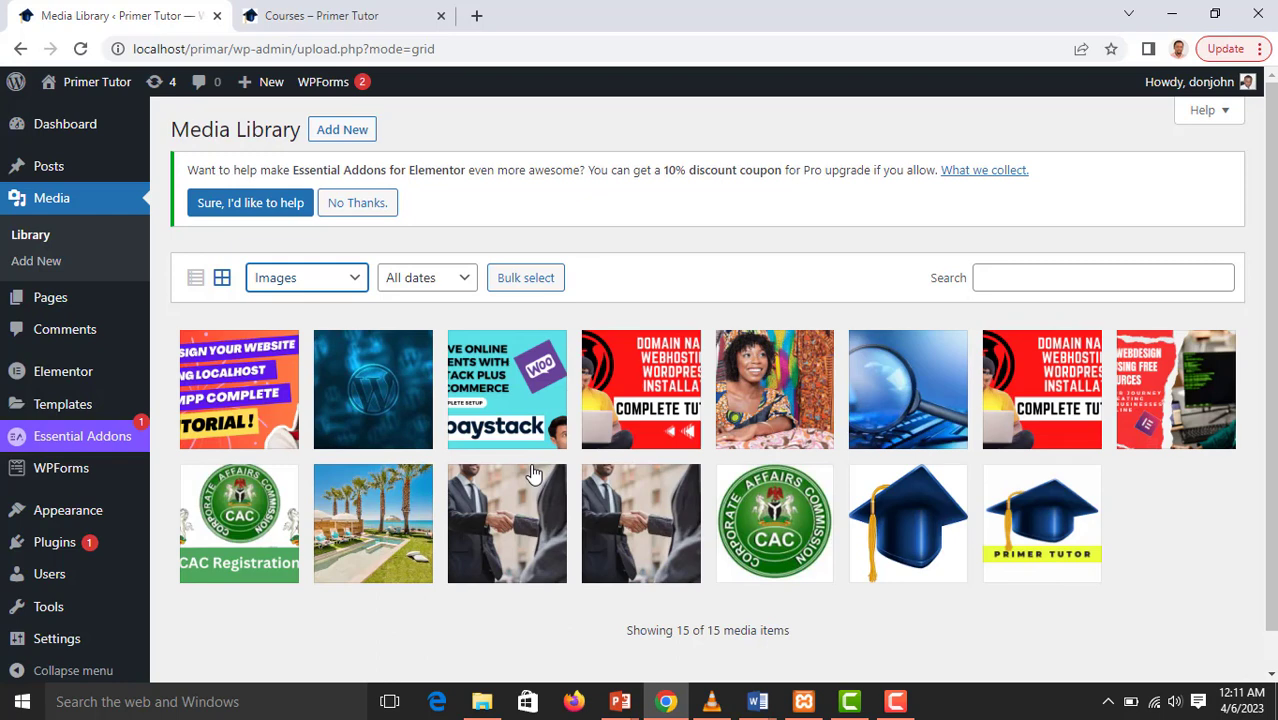
click(457, 281)
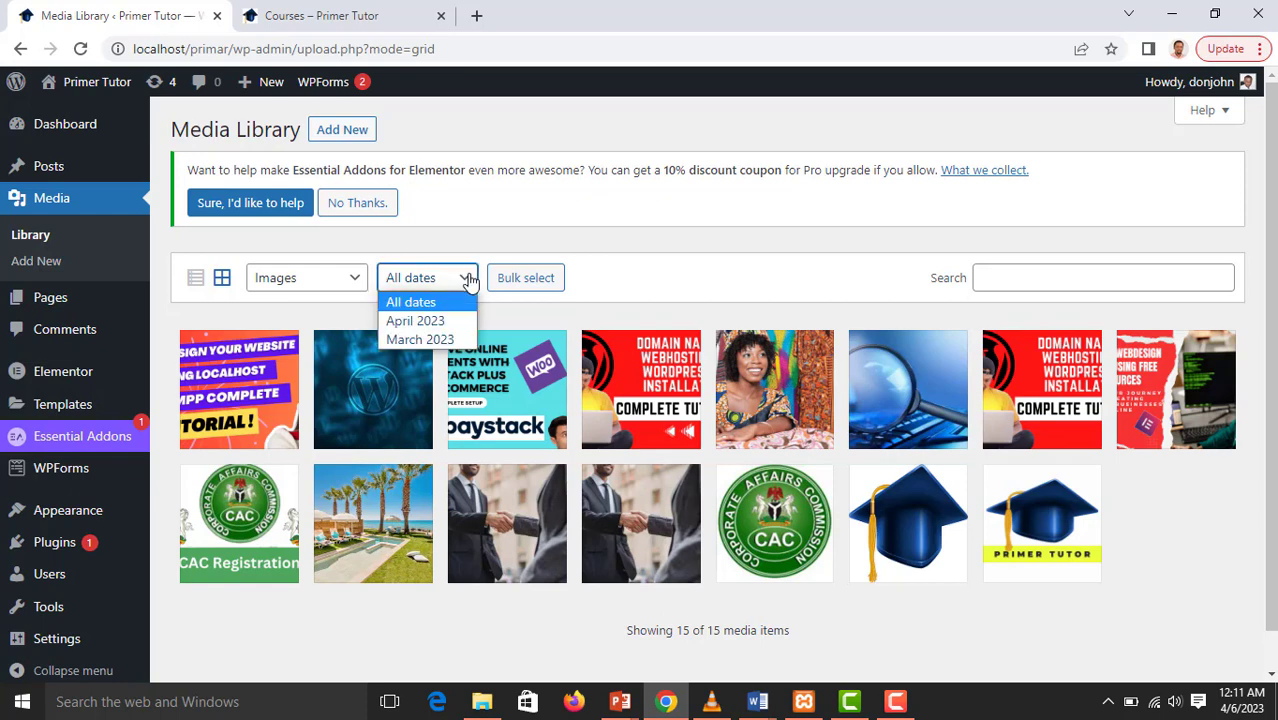
click(443, 321)
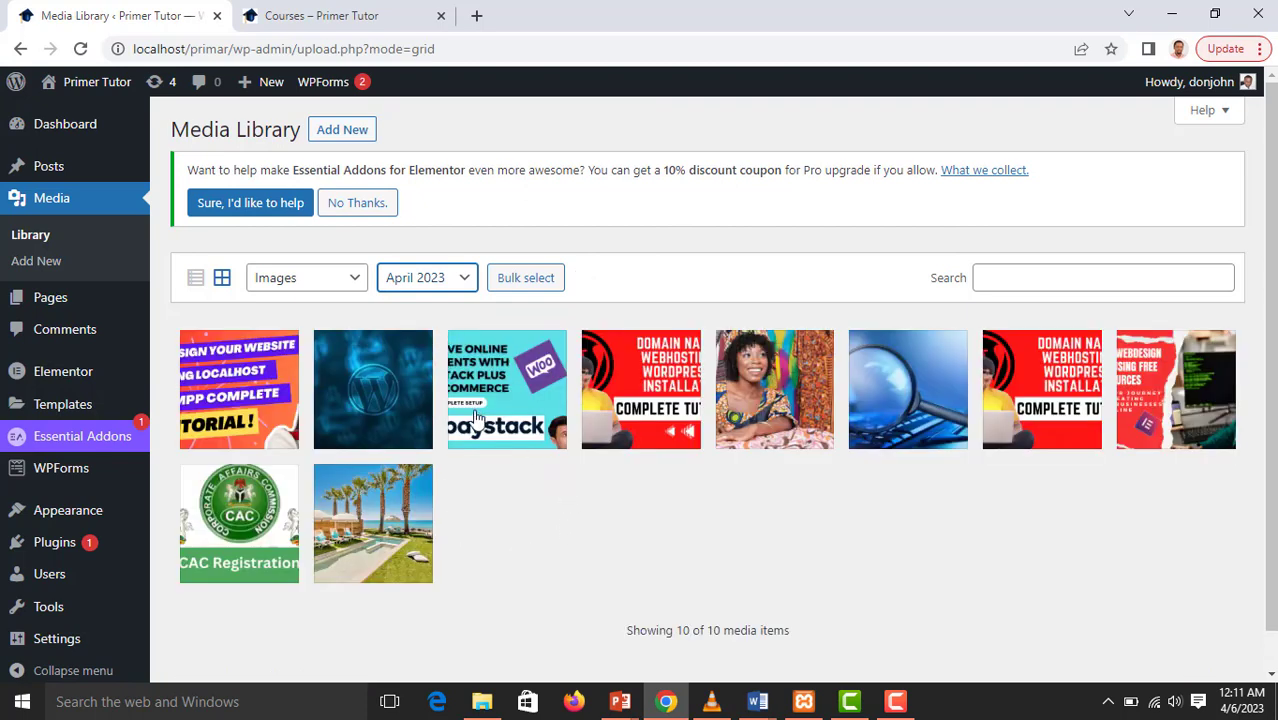
Switch the Media Library to list view and examine each file's author, attached page and upload date
click(195, 280)
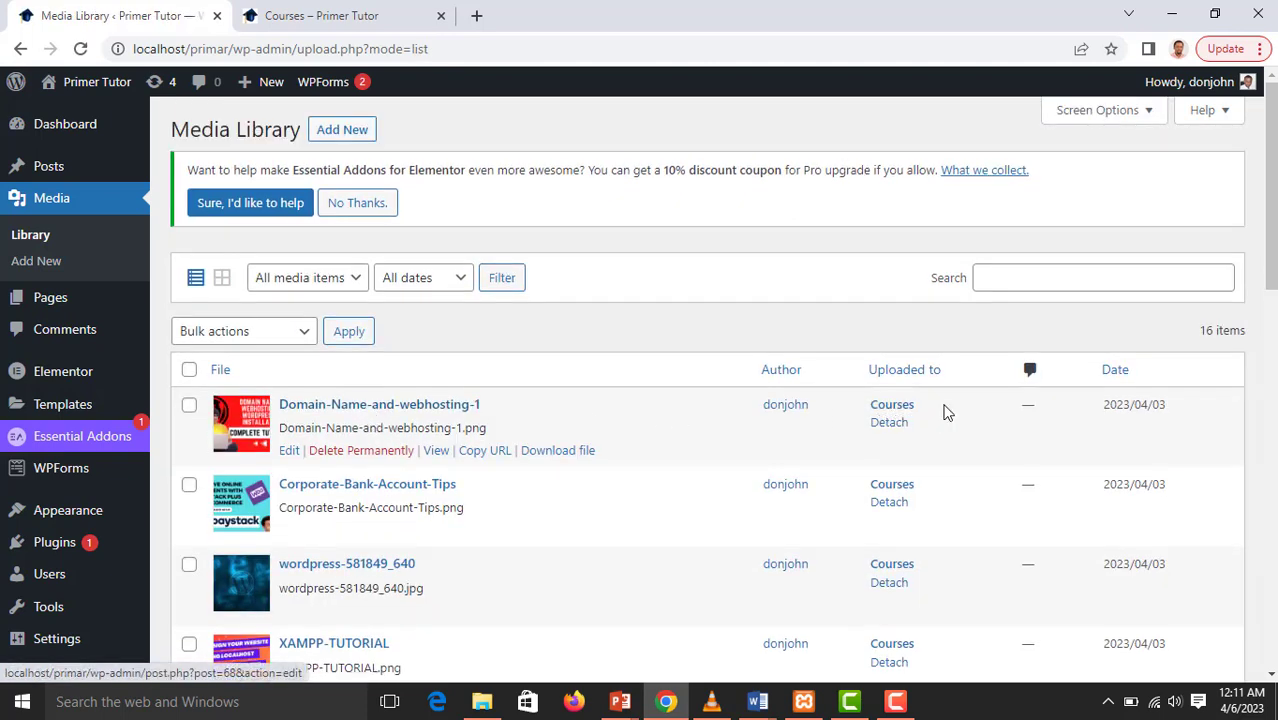
scroll(1146, 421, down, 1)
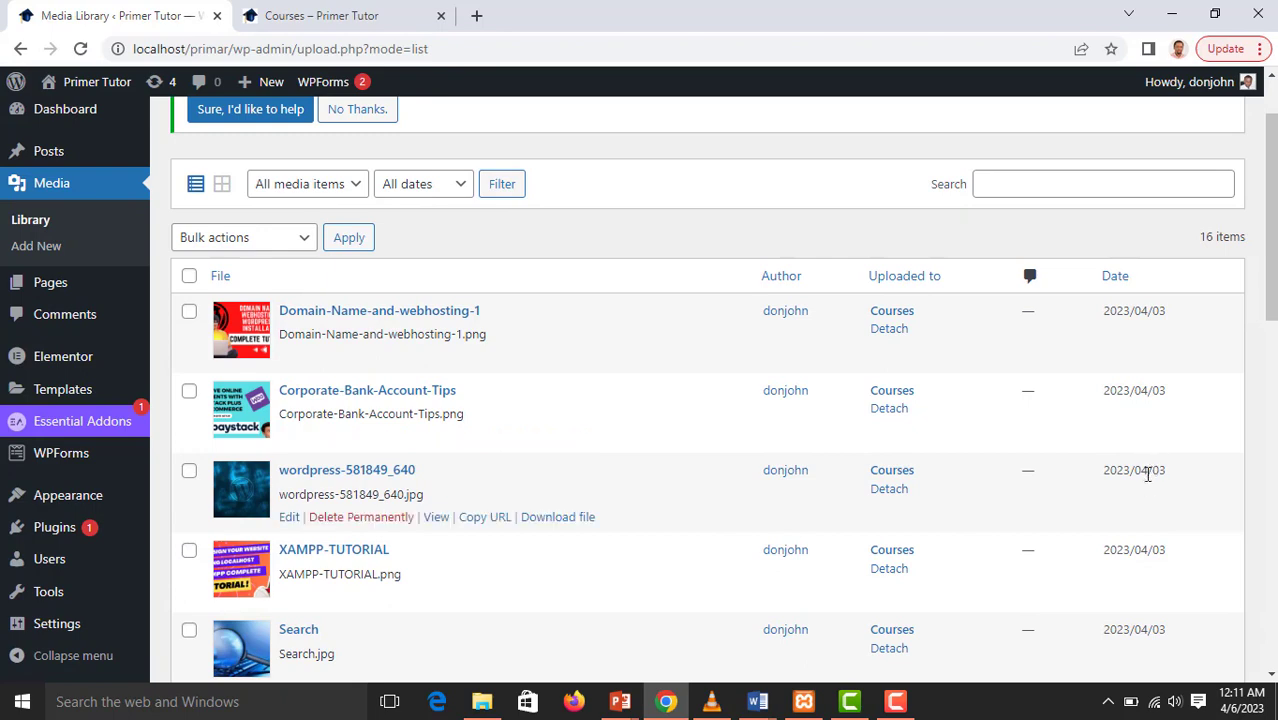
scroll(1142, 528, down, 2)
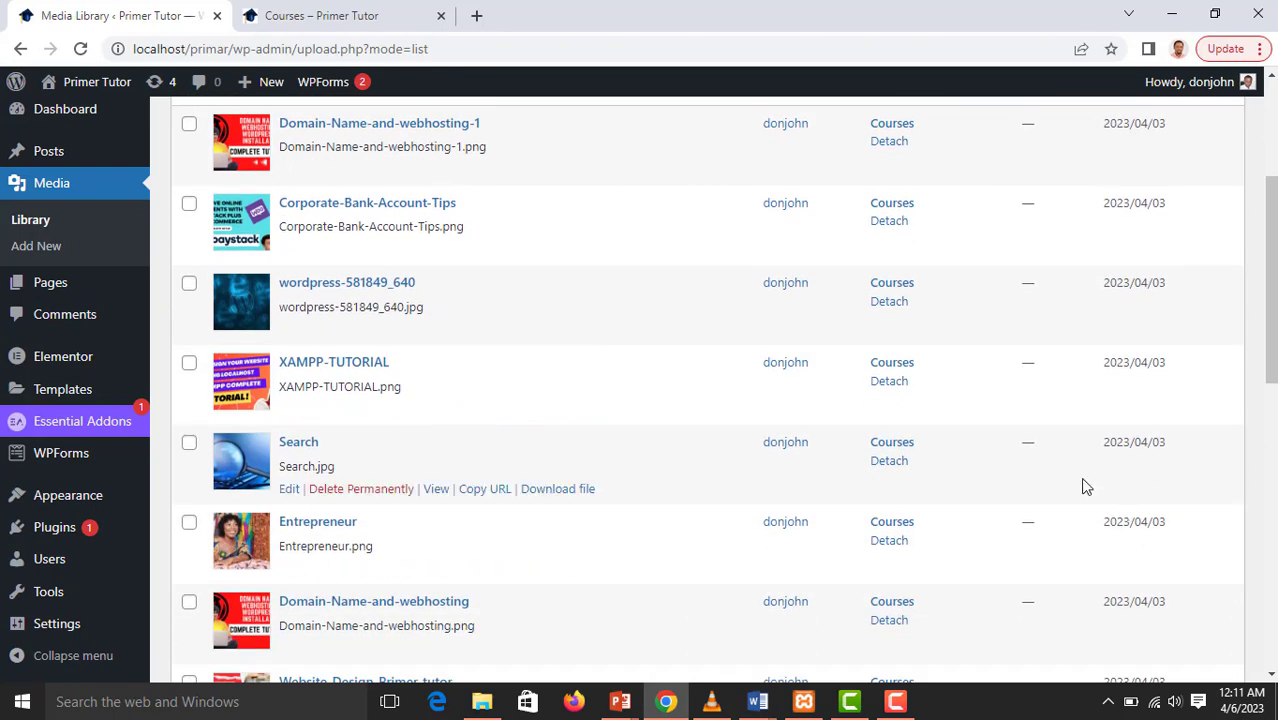
scroll(518, 340, up, 2)
scroll(518, 340, up, 1)
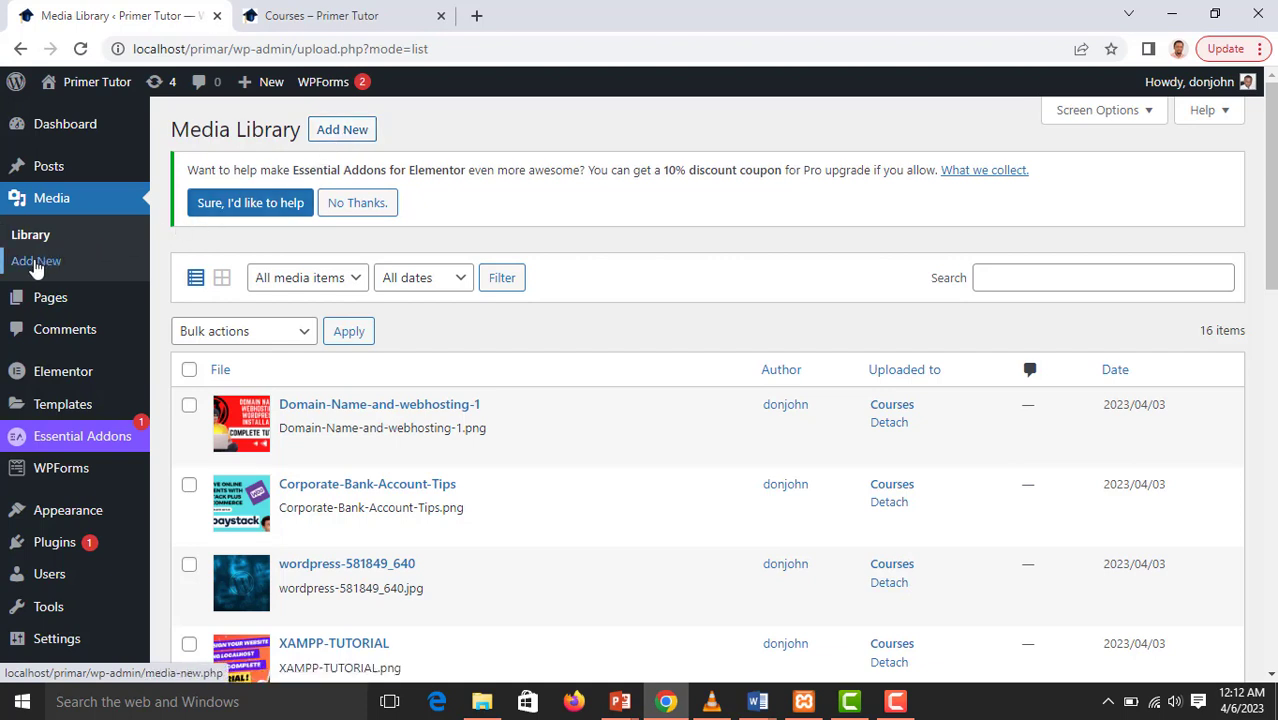
Start a new media upload and check the Documents and Downloads folders for a file to select
click(36, 268)
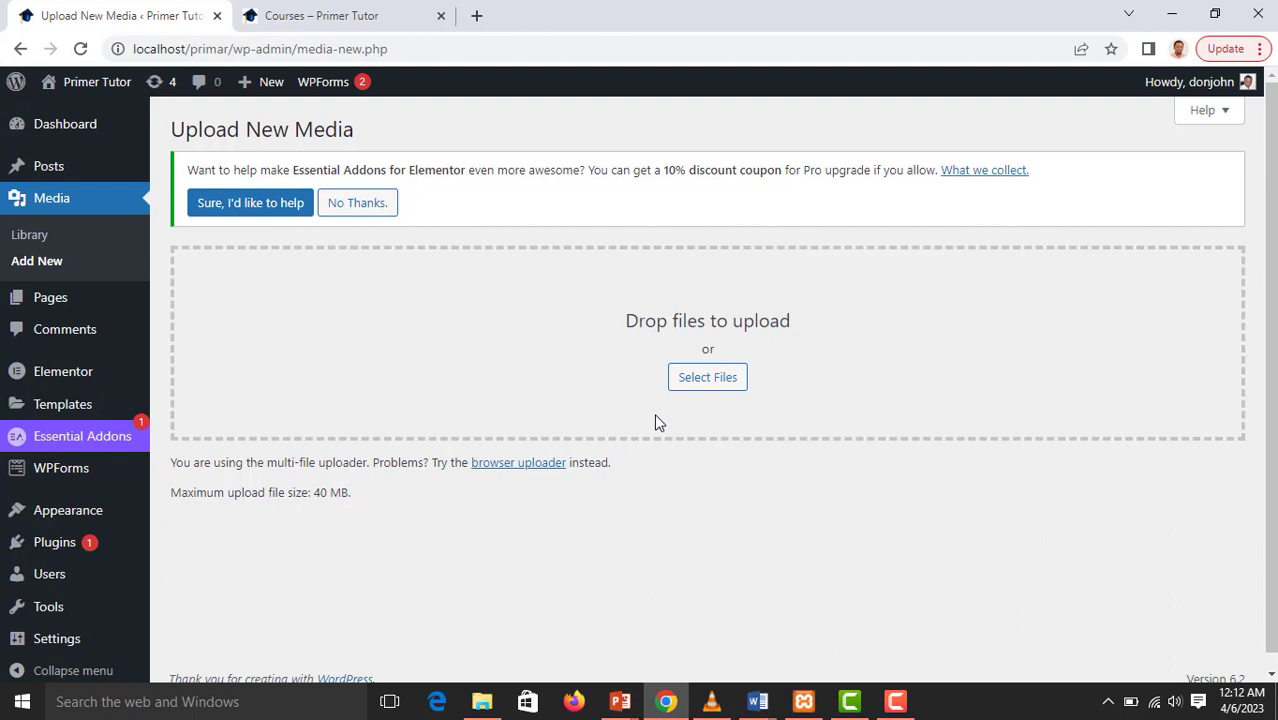
click(708, 378)
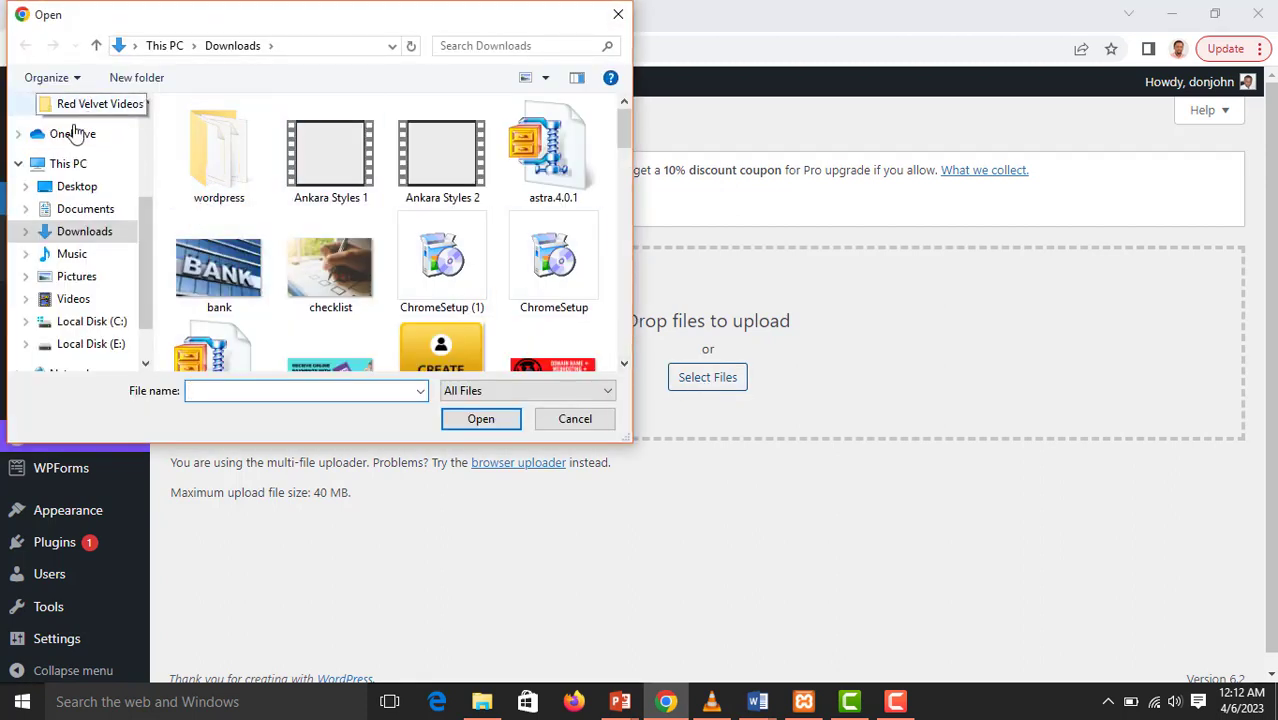
scroll(57, 248, down, 1)
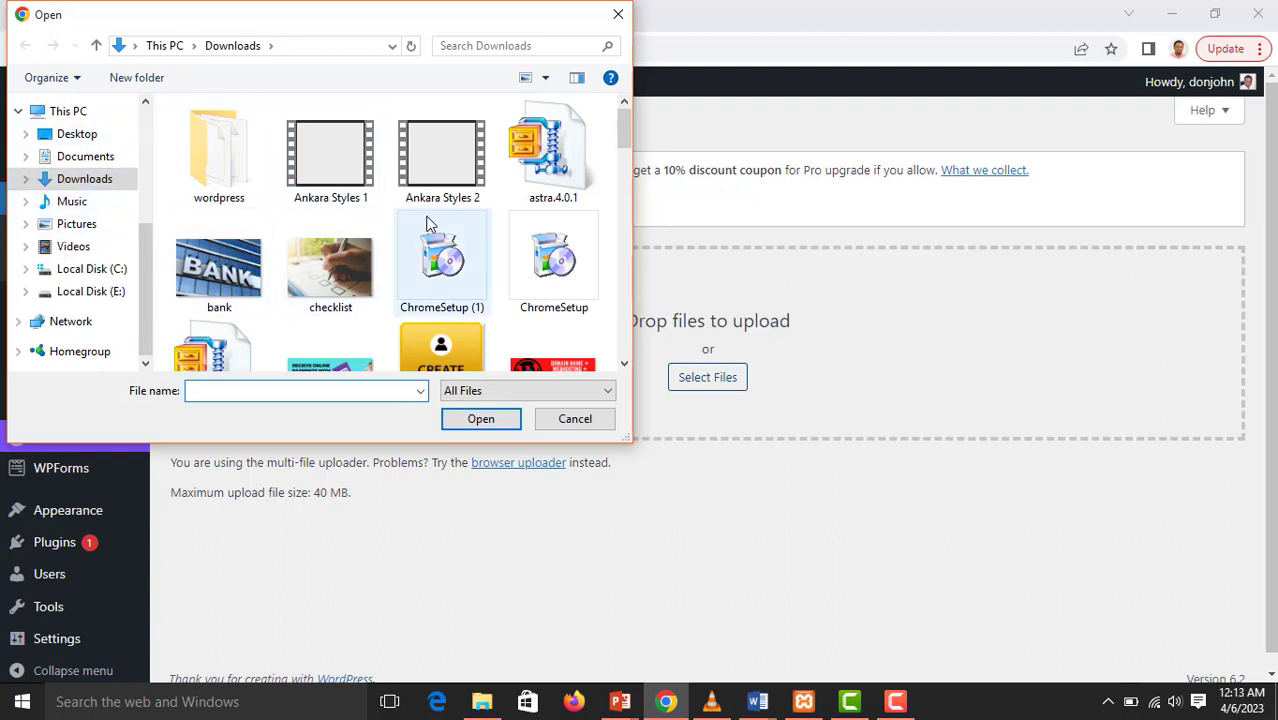
scroll(398, 212, down, 10)
scroll(385, 245, up, 10)
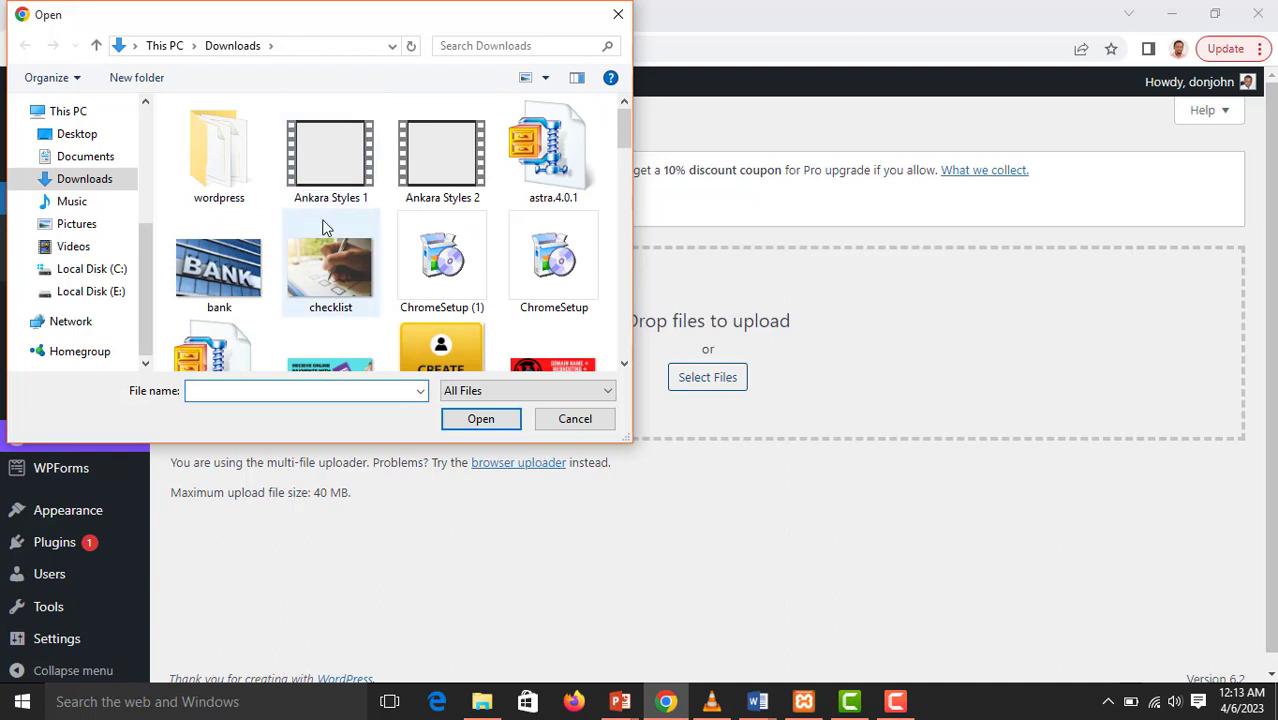
click(97, 158)
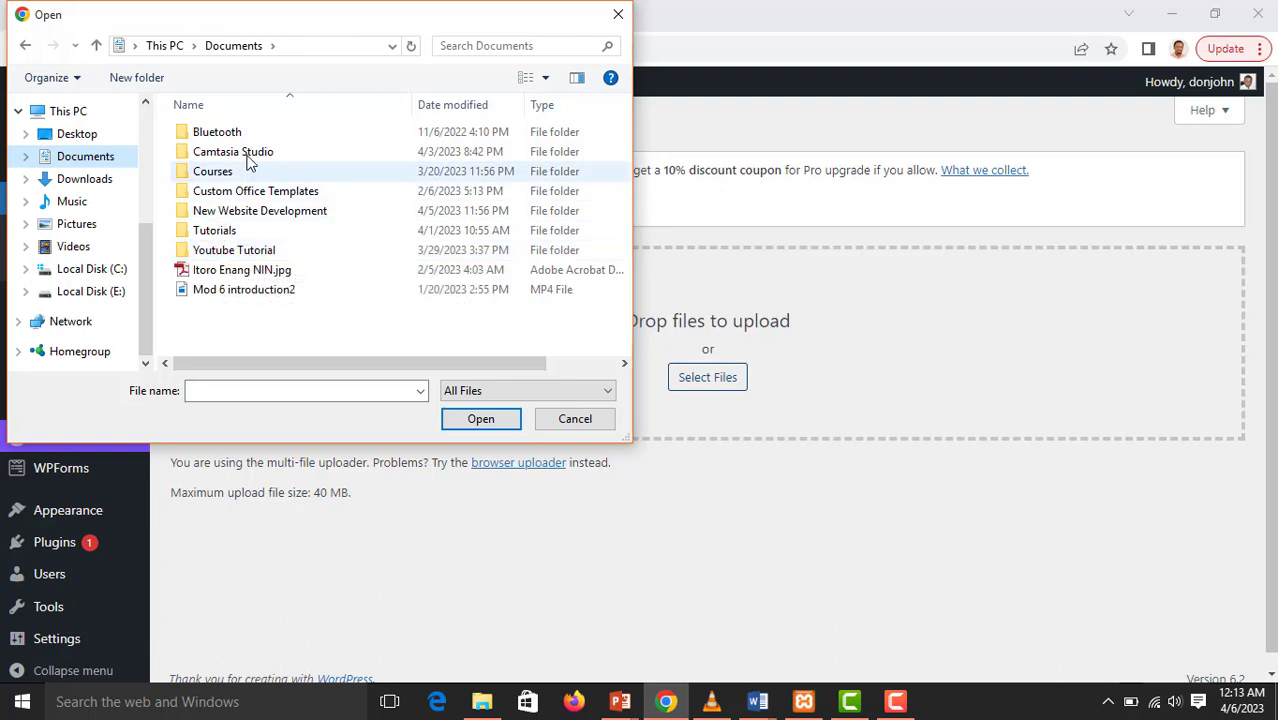
click(85, 179)
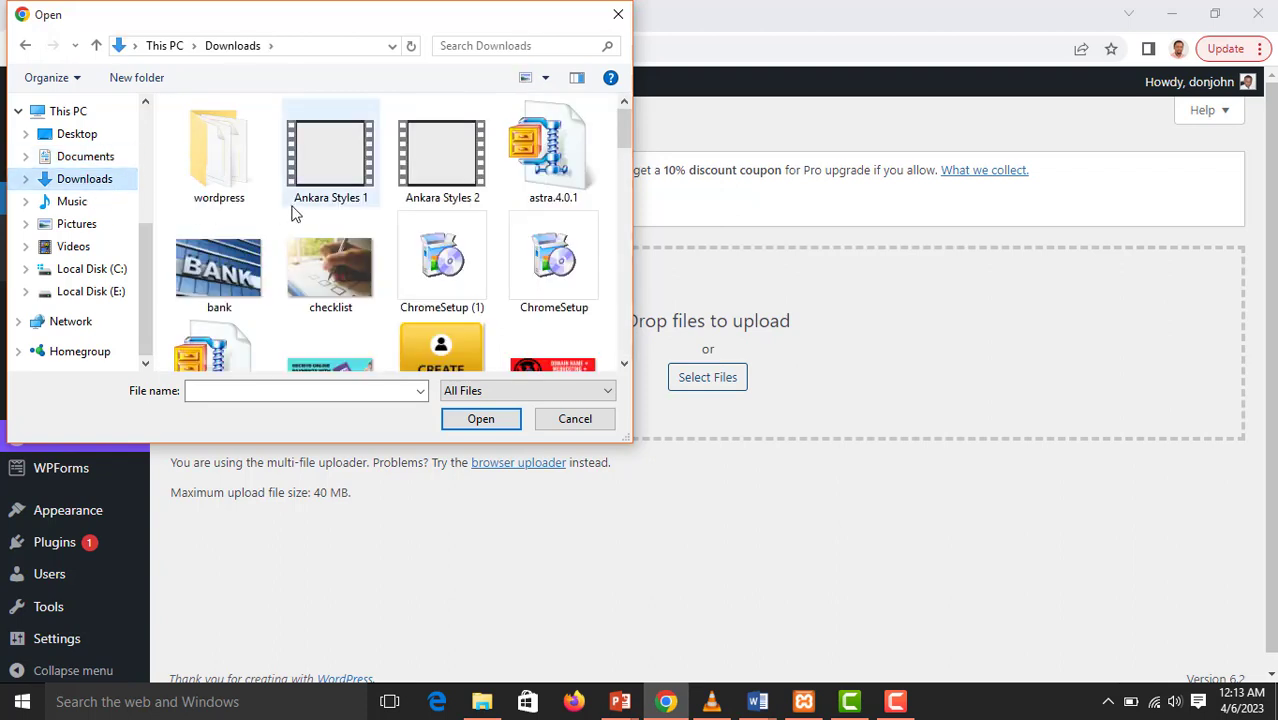
Upload the "invoice page" PNG image from the Downloads folder to the Media Library
scroll(295, 214, down, 2)
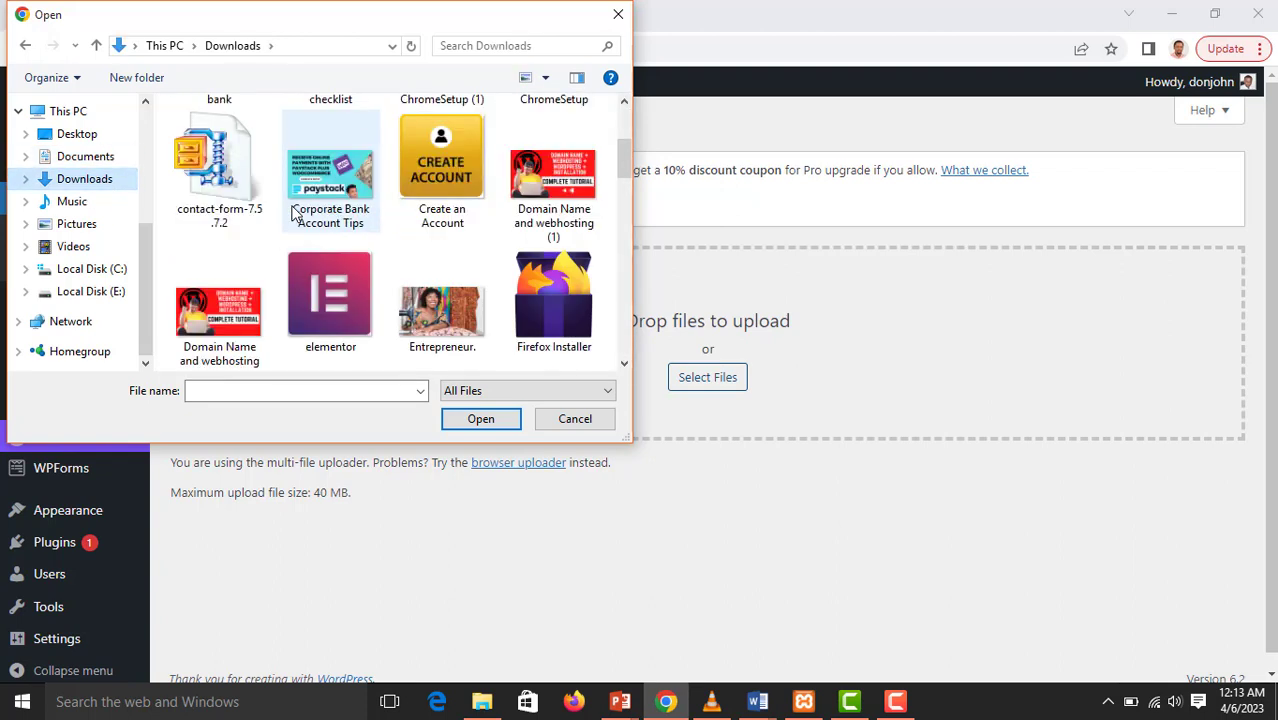
scroll(295, 214, down, 1)
scroll(295, 214, down, 2)
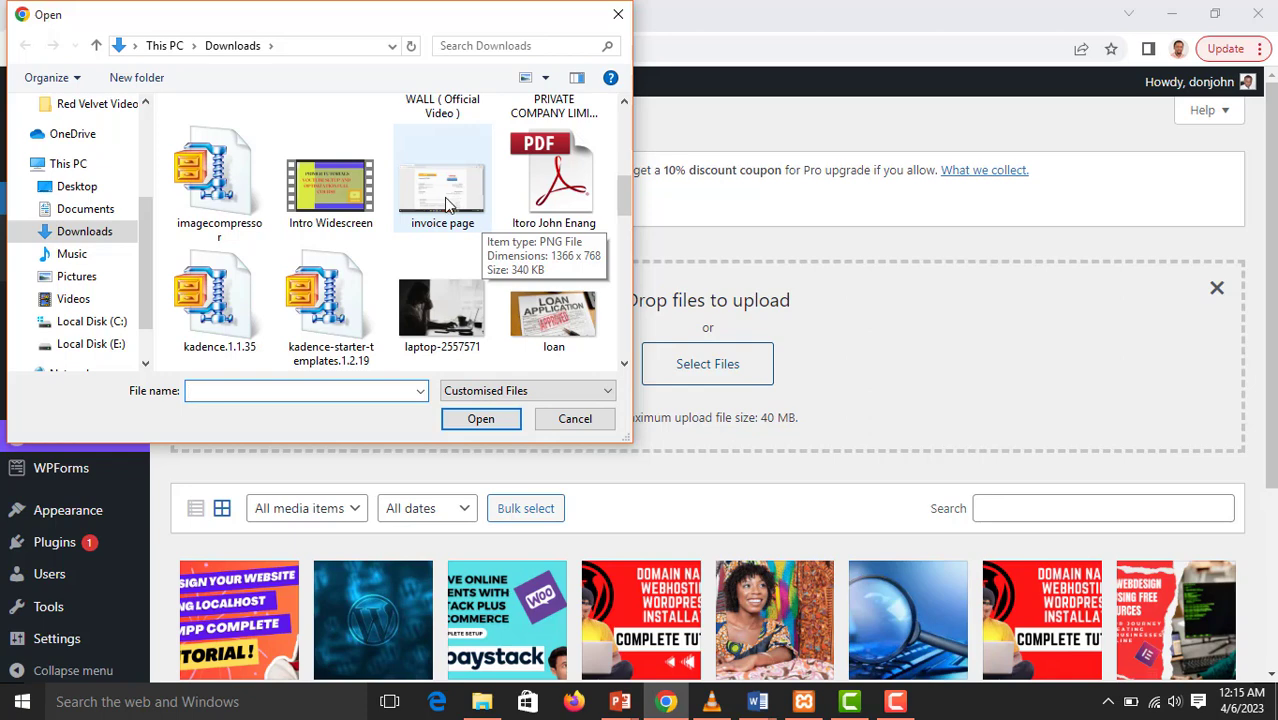
click(455, 200)
click(481, 419)
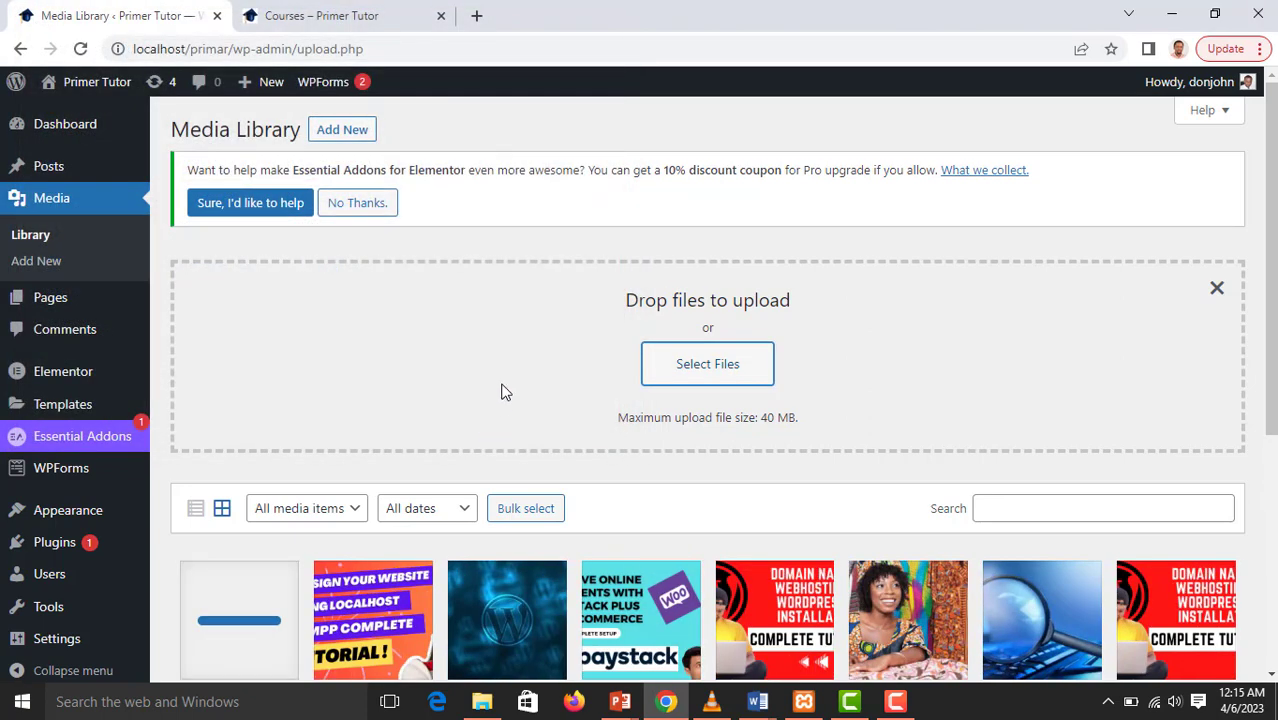
Open the attachment details of the uploaded invoice image and set its alternative text to "Invoice for abc"
scroll(502, 391, down, 1)
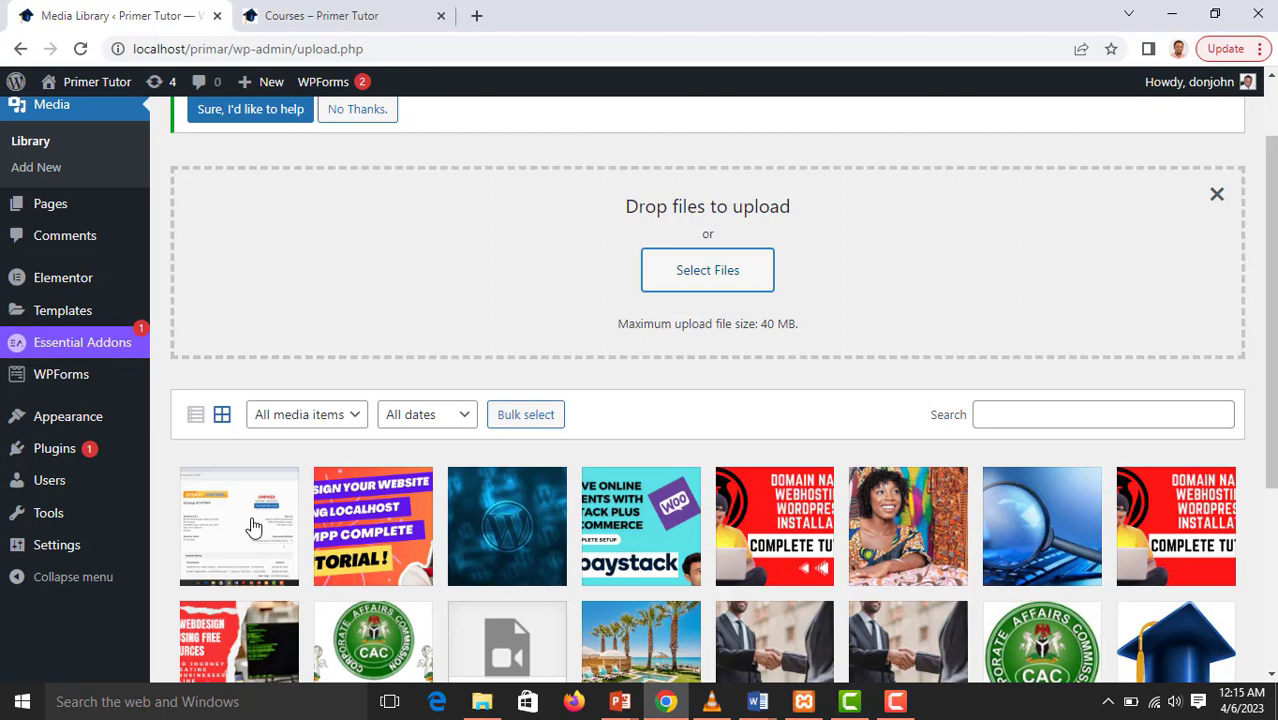
click(253, 527)
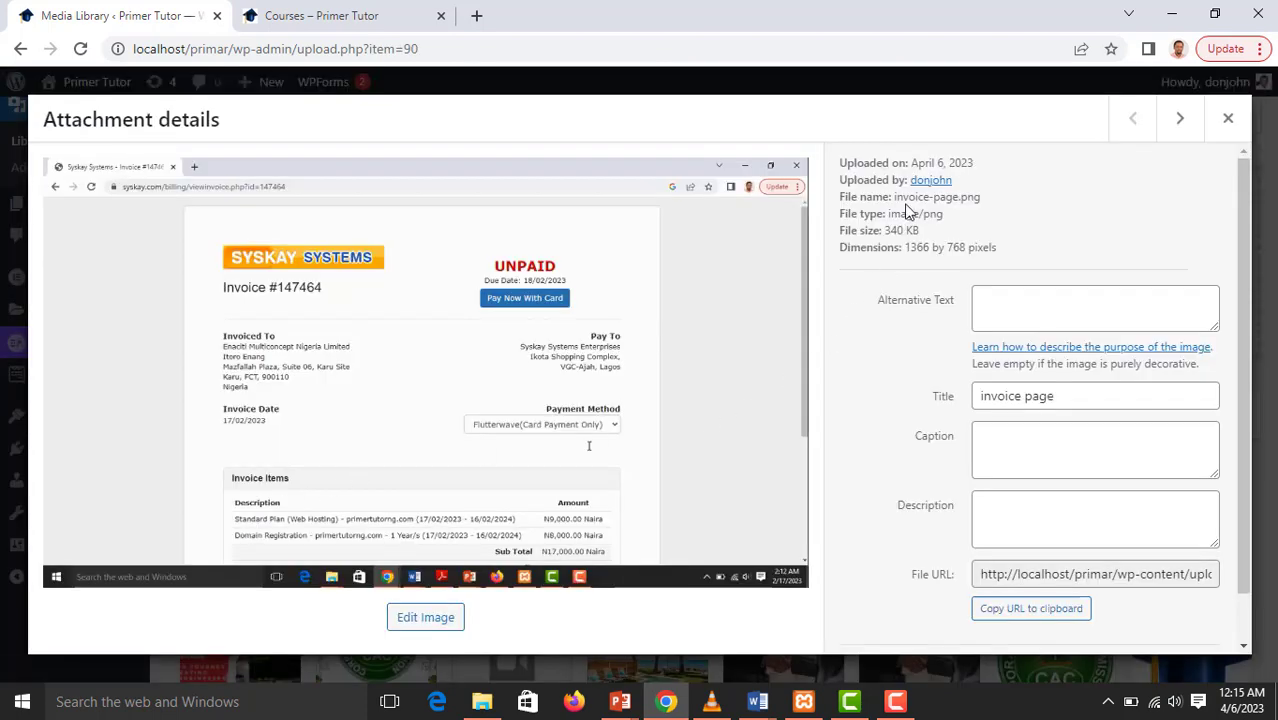
scroll(908, 266, down, 1)
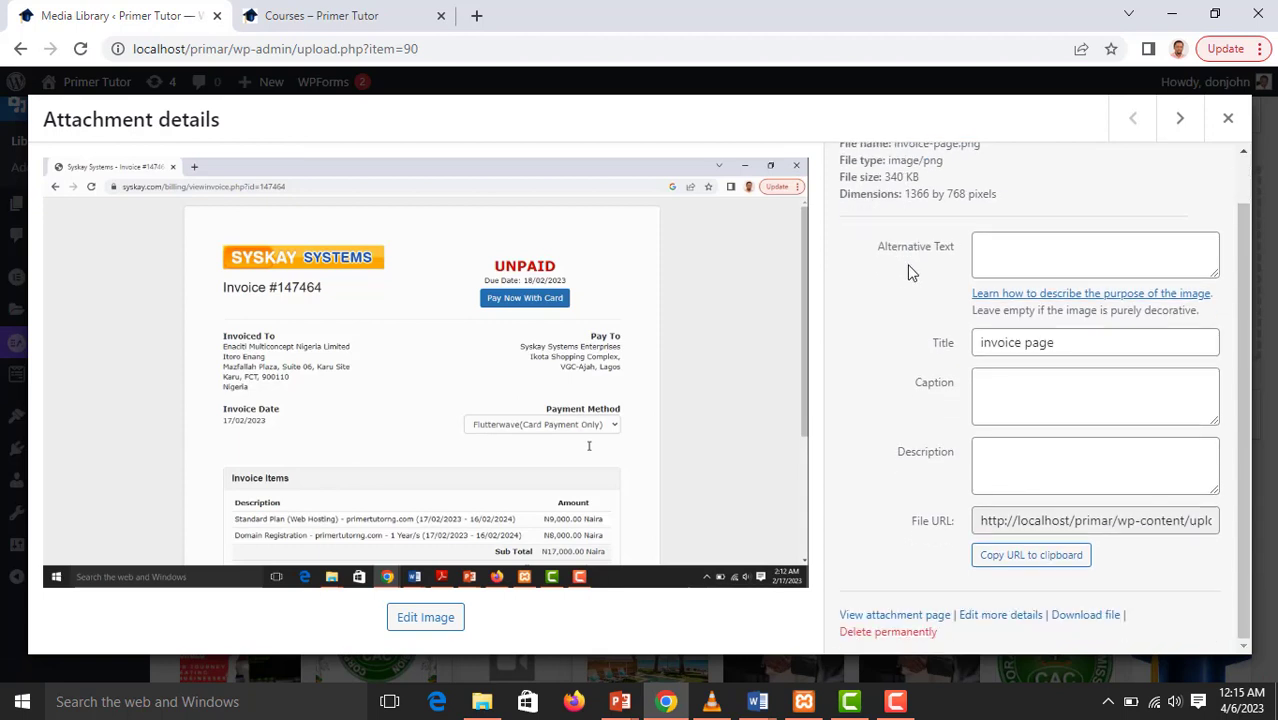
click(1001, 257)
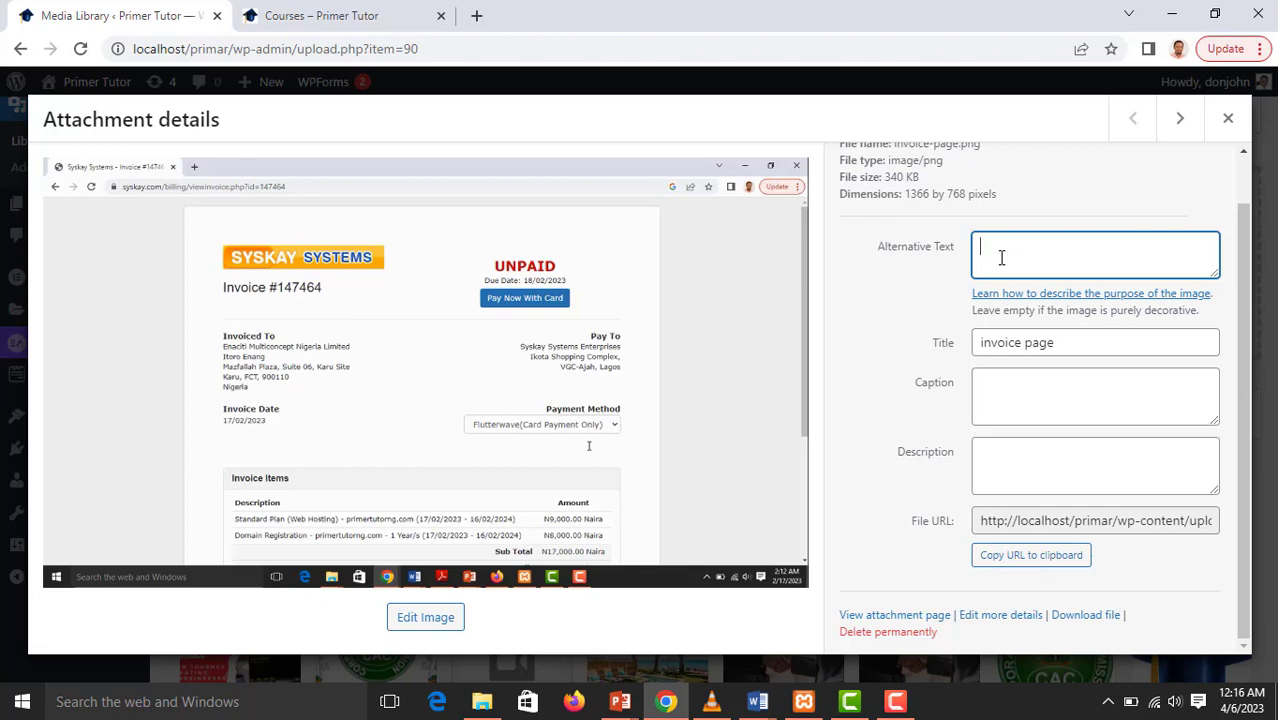
text(Invoice for abc)
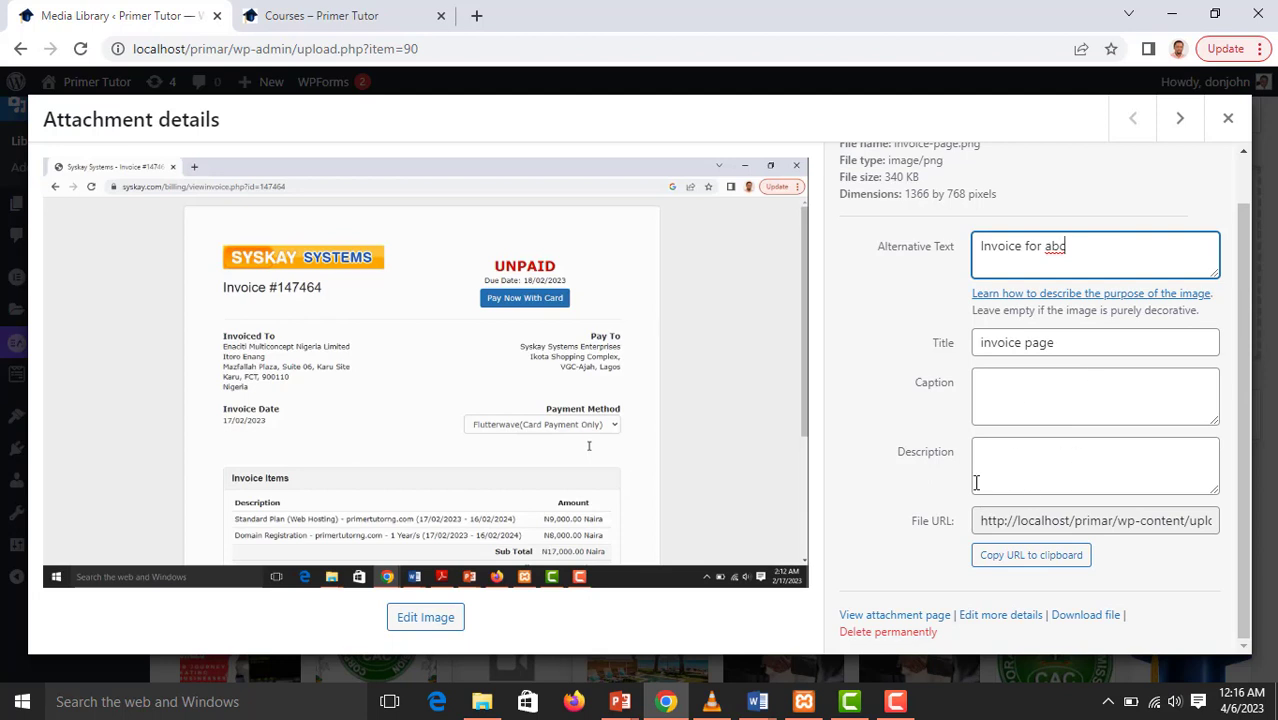
Copy the invoice image's file URL and open it in a new browser tab
click(1007, 562)
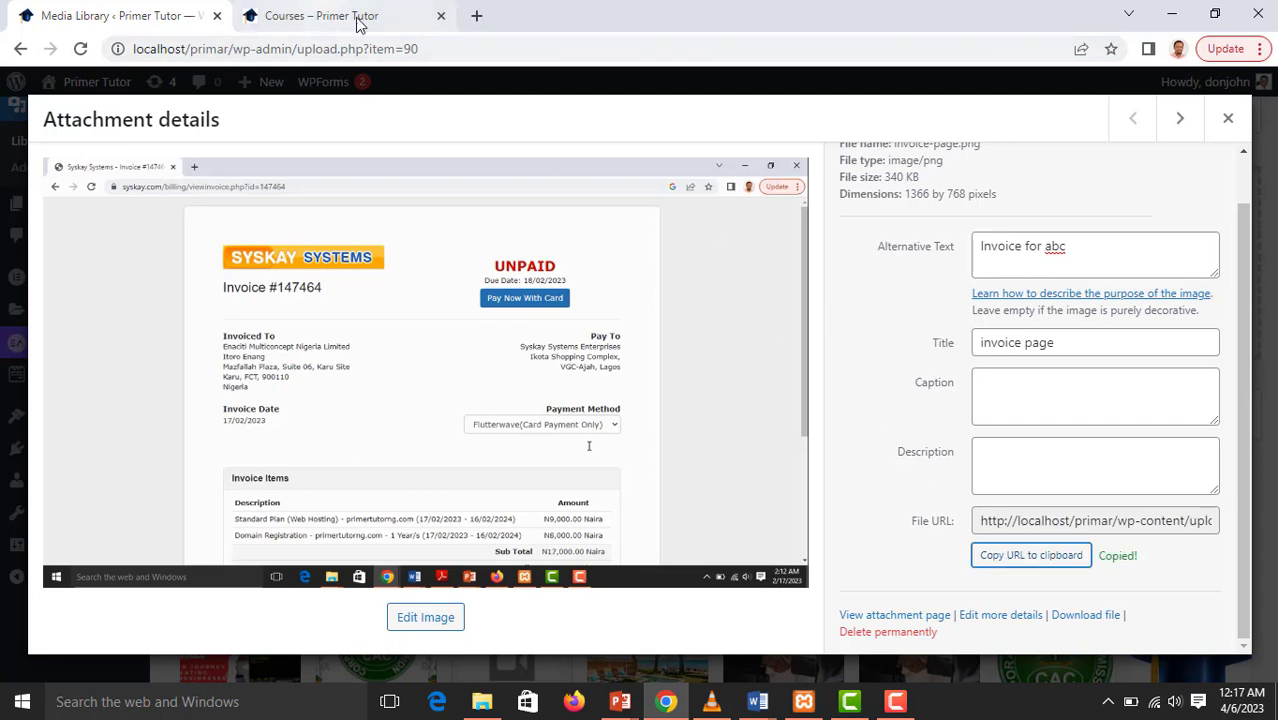
click(476, 15)
click(462, 41)
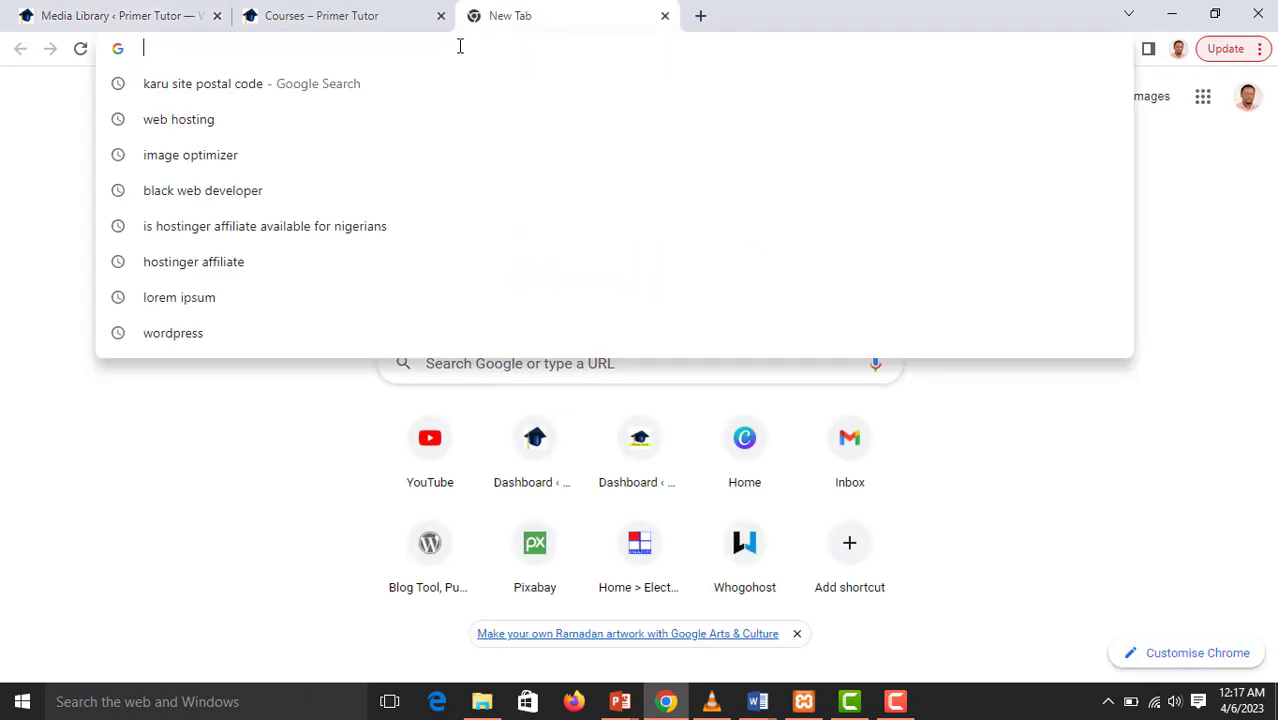
key(ctrl+v)
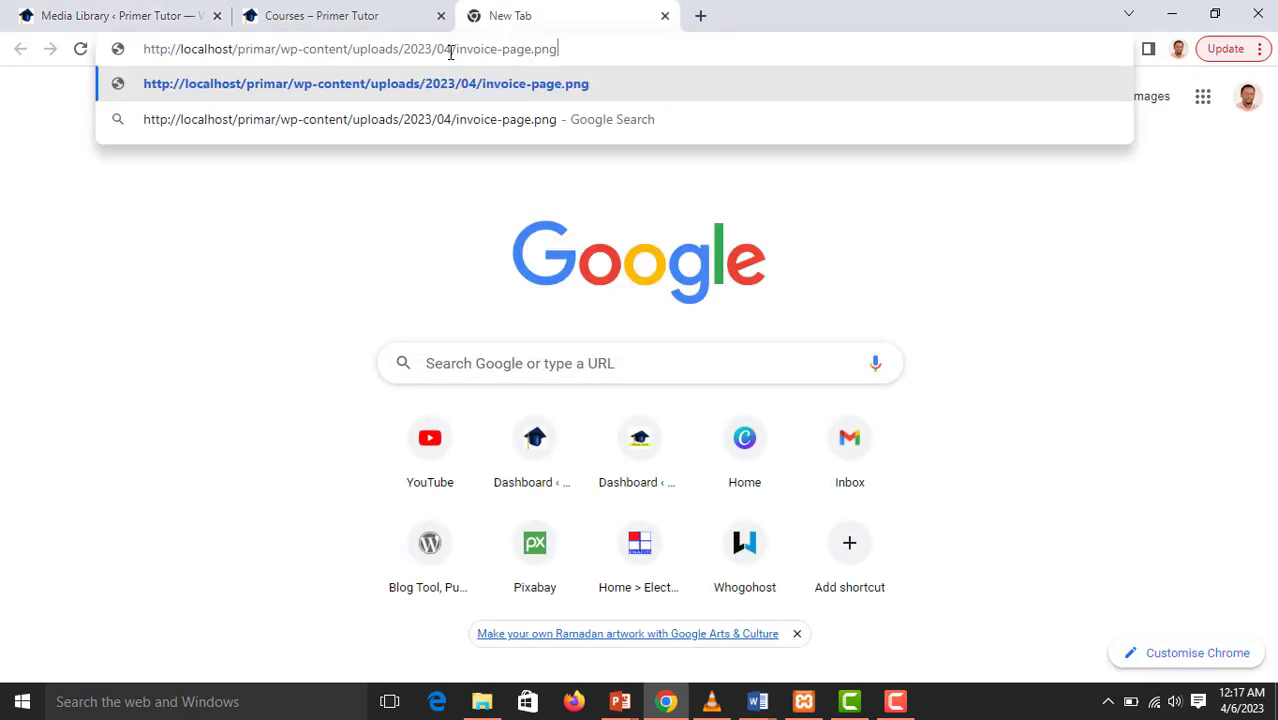
key(Return)
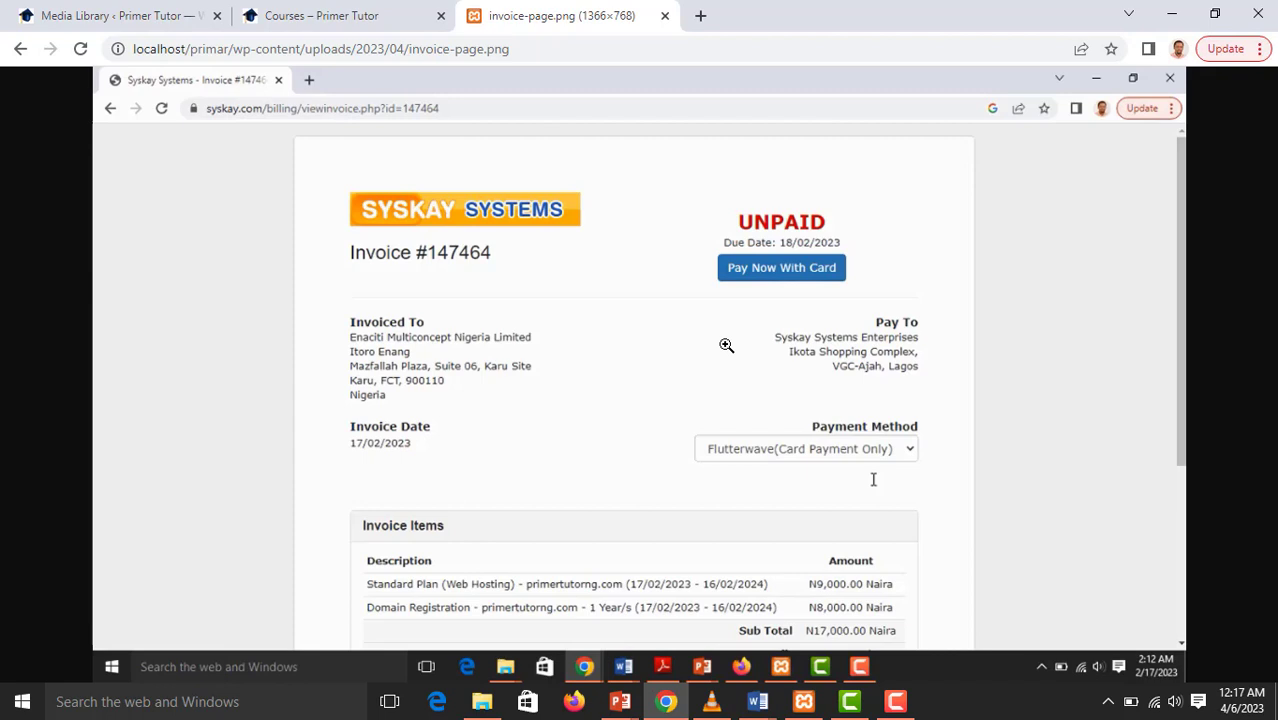
Close the browser tab showing the invoice image and exit its attachment details back to the Media Library
right_click(686, 256)
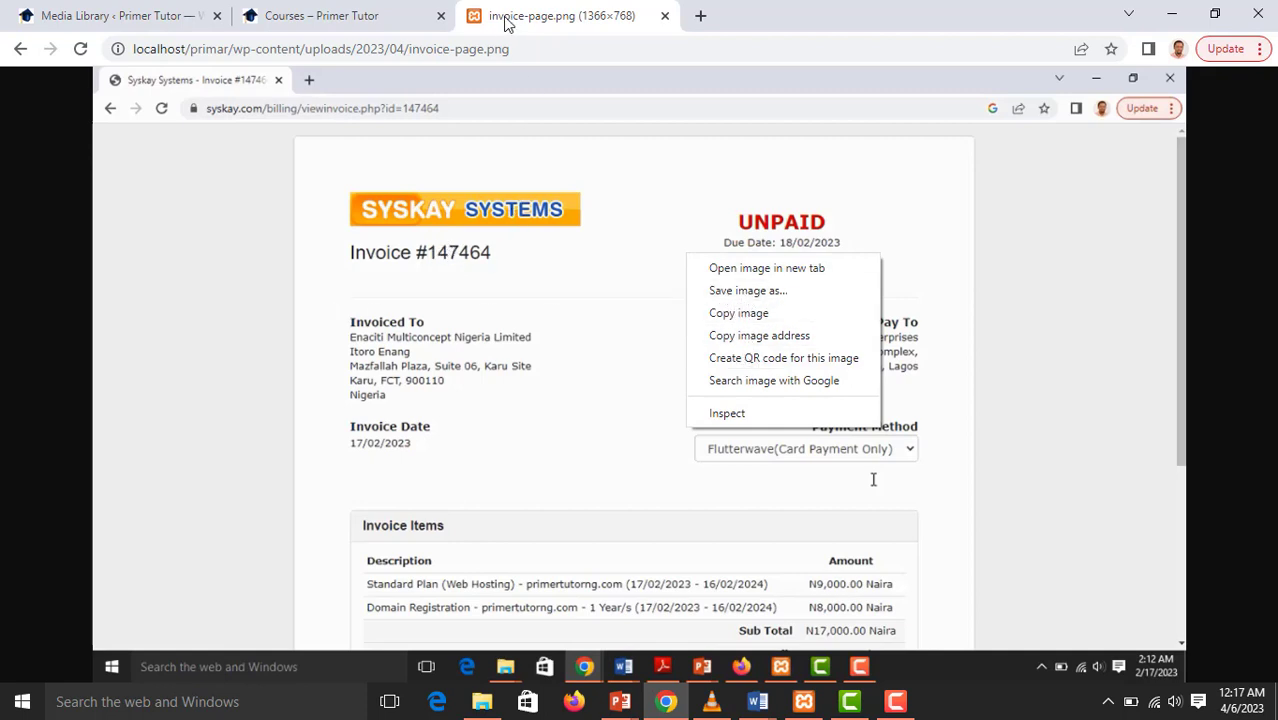
click(664, 17)
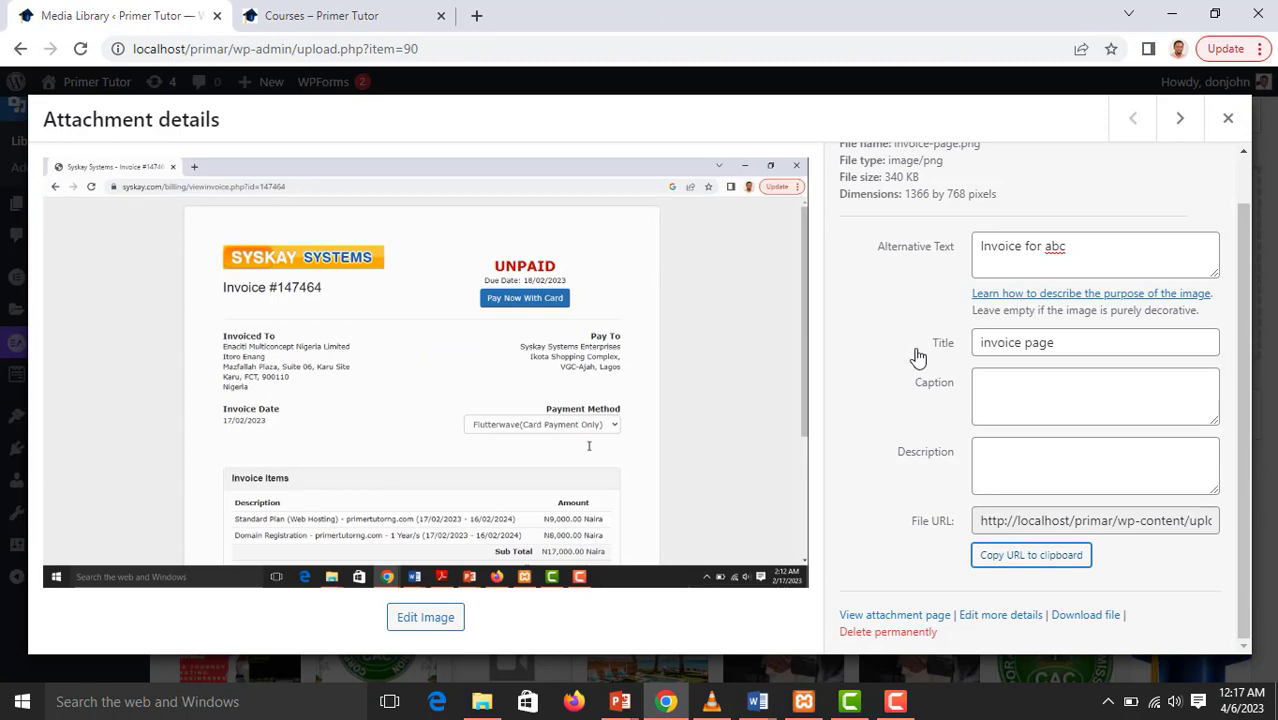
click(1225, 121)
scroll(508, 262, down, 3)
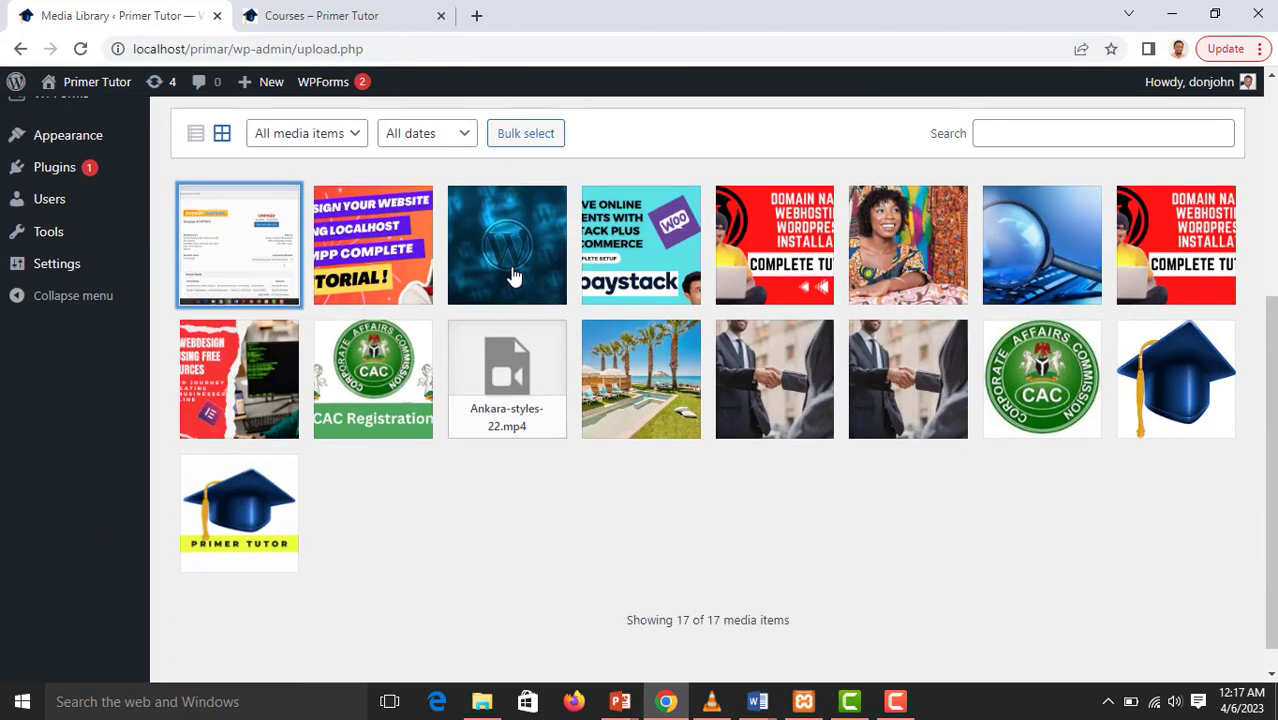
Permanently delete the invoice page image from the Media Library through its attachment details
click(288, 258)
scroll(976, 296, down, 1)
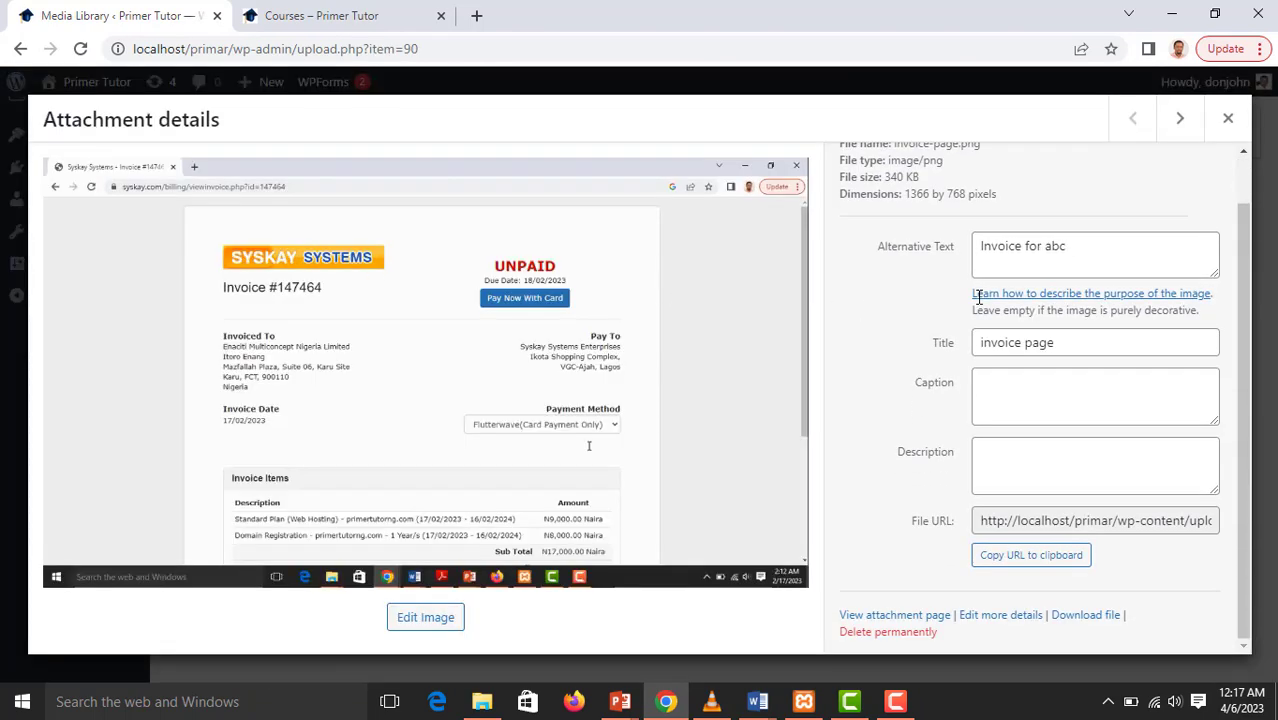
click(900, 632)
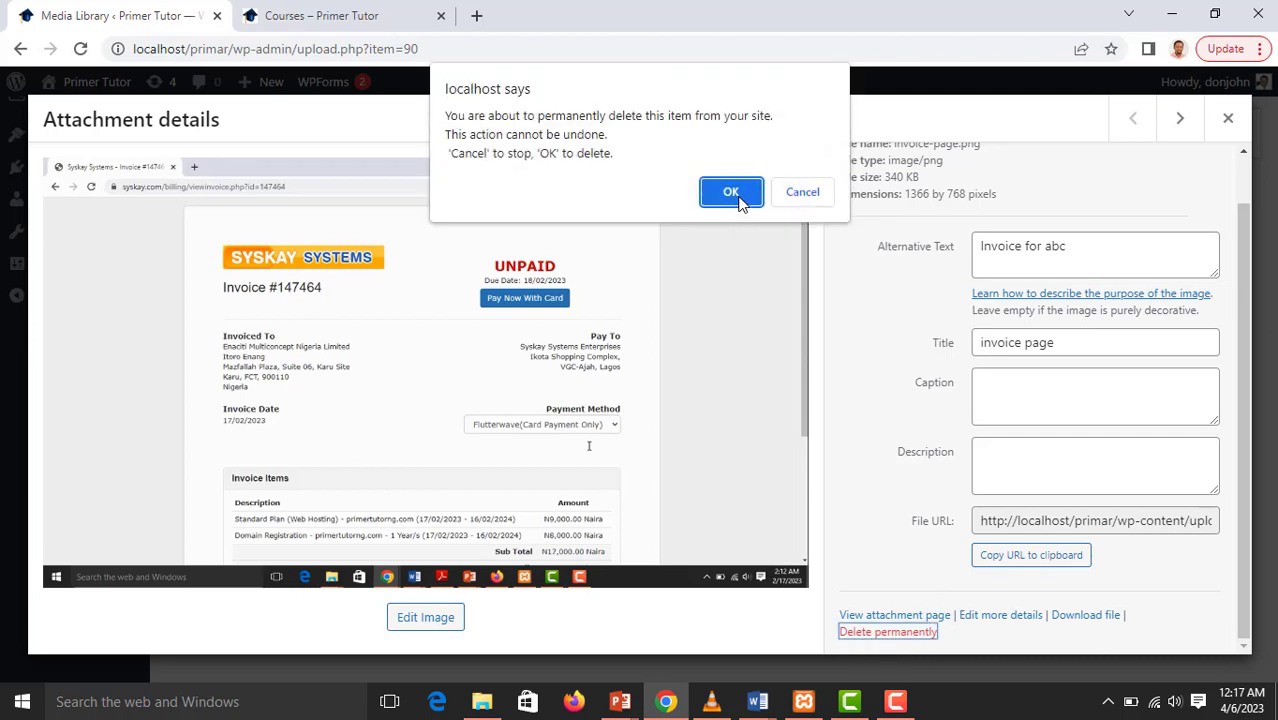
click(733, 190)
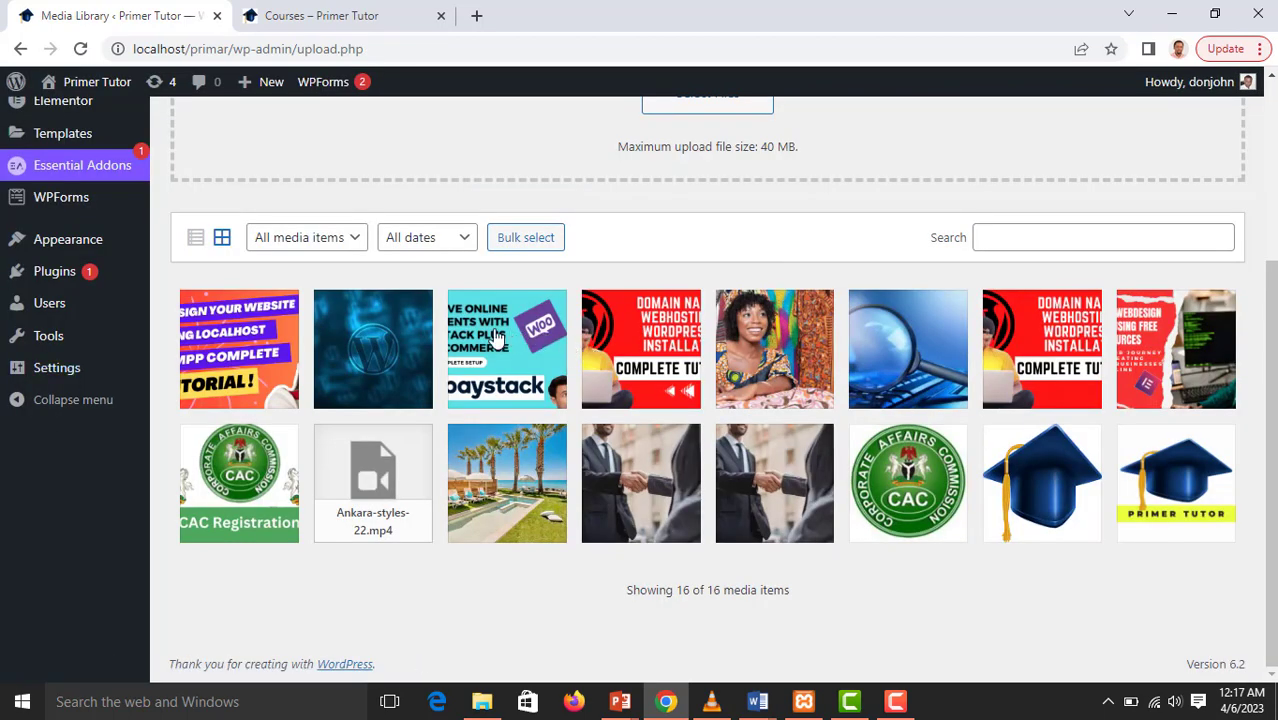
Return to the Dashboard, start a new media upload and upload the "Ankara Styles 2" video from the Downloads folder
scroll(80, 160, up, 3)
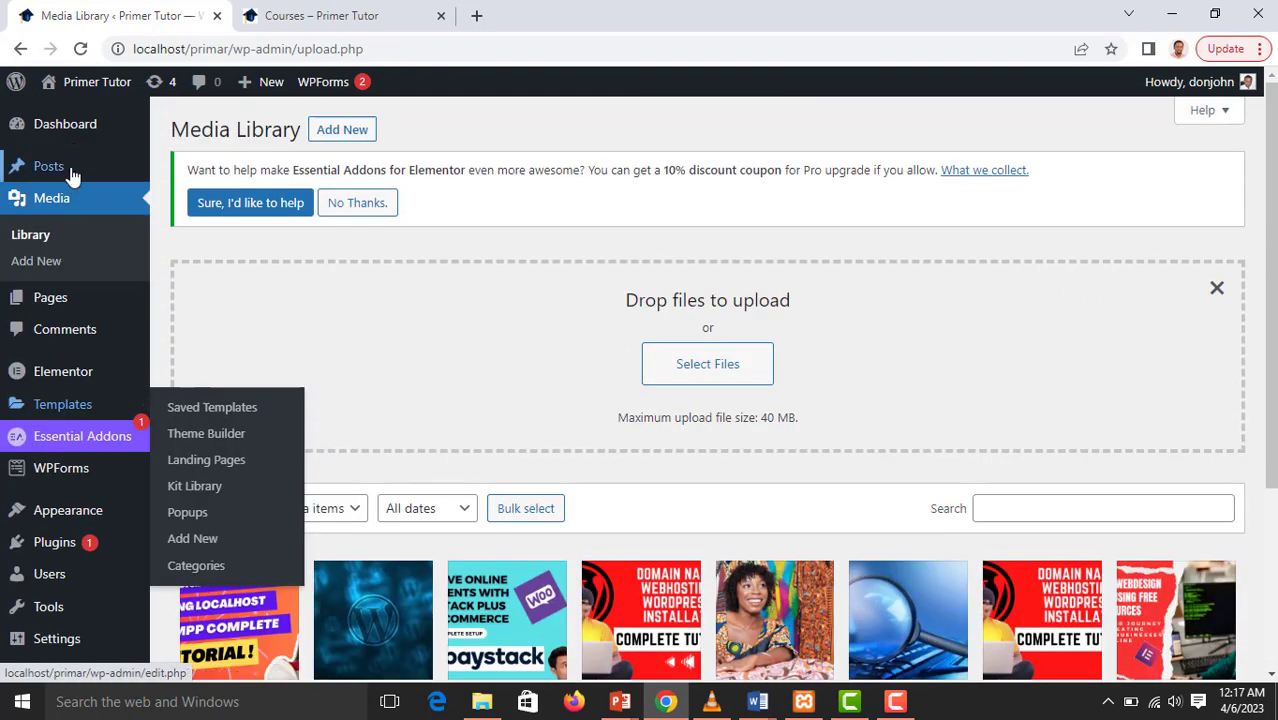
click(66, 126)
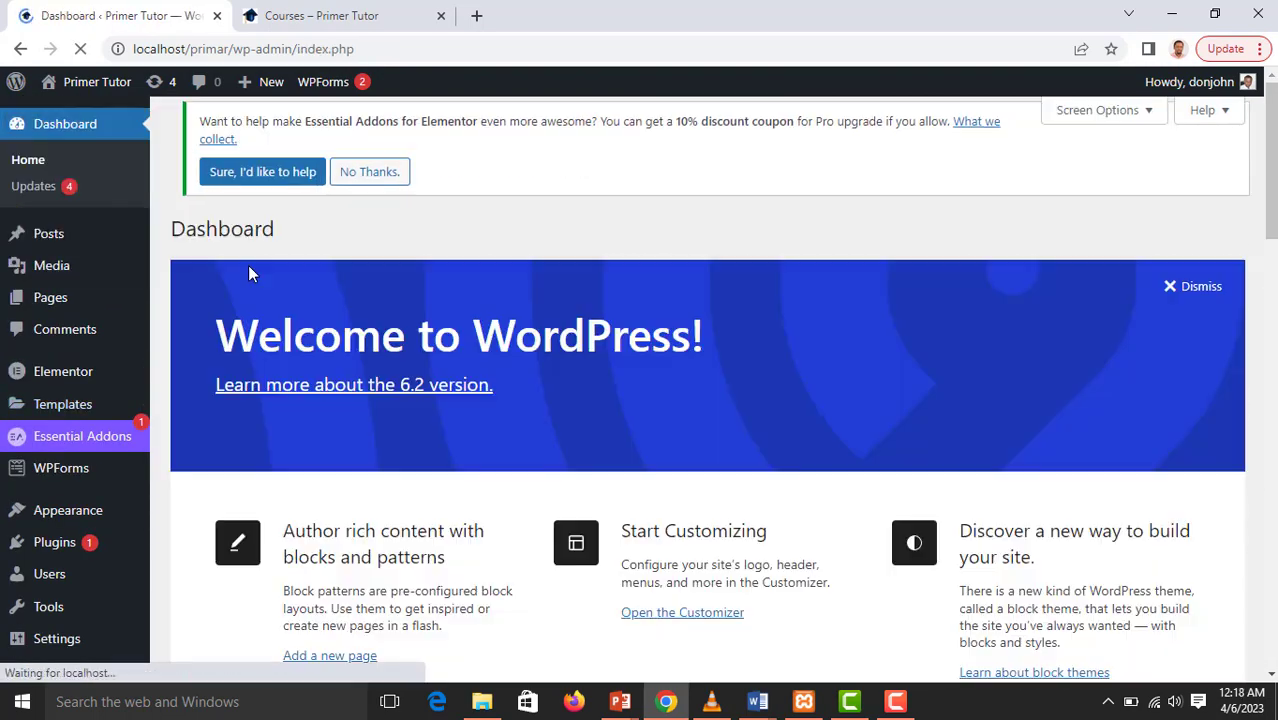
mouse_move(80, 280)
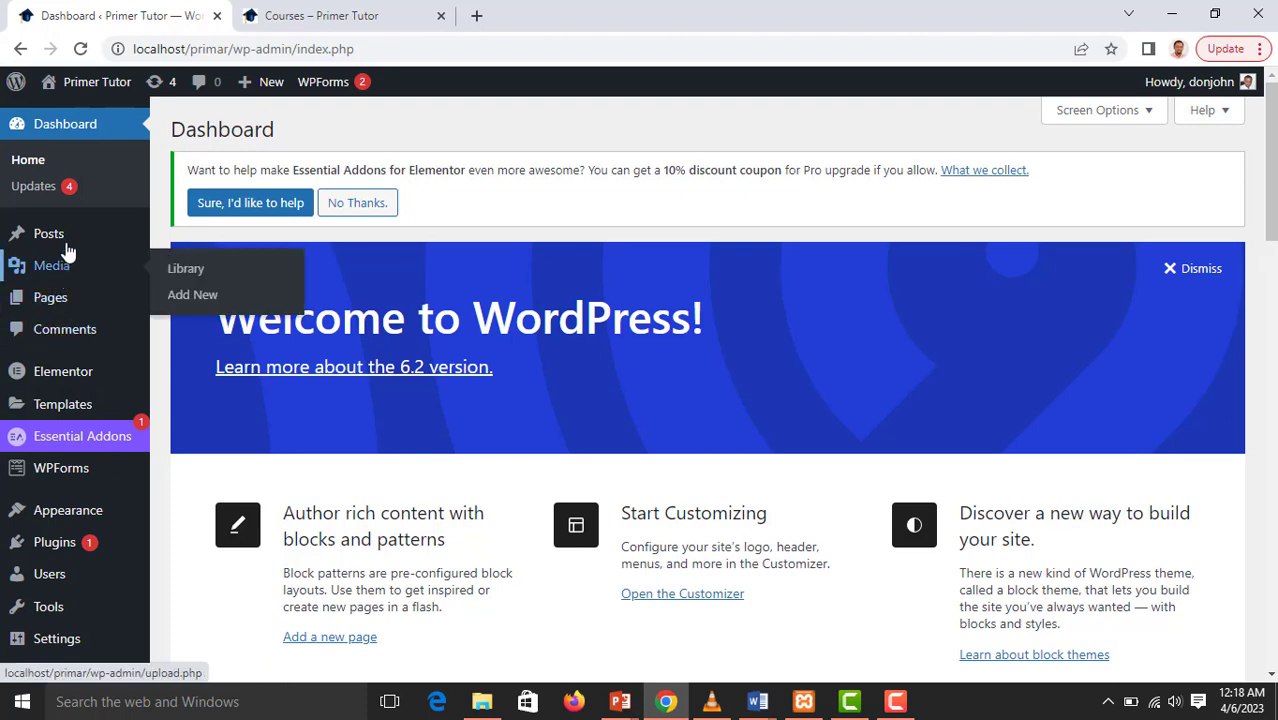
mouse_move(72, 245)
click(191, 300)
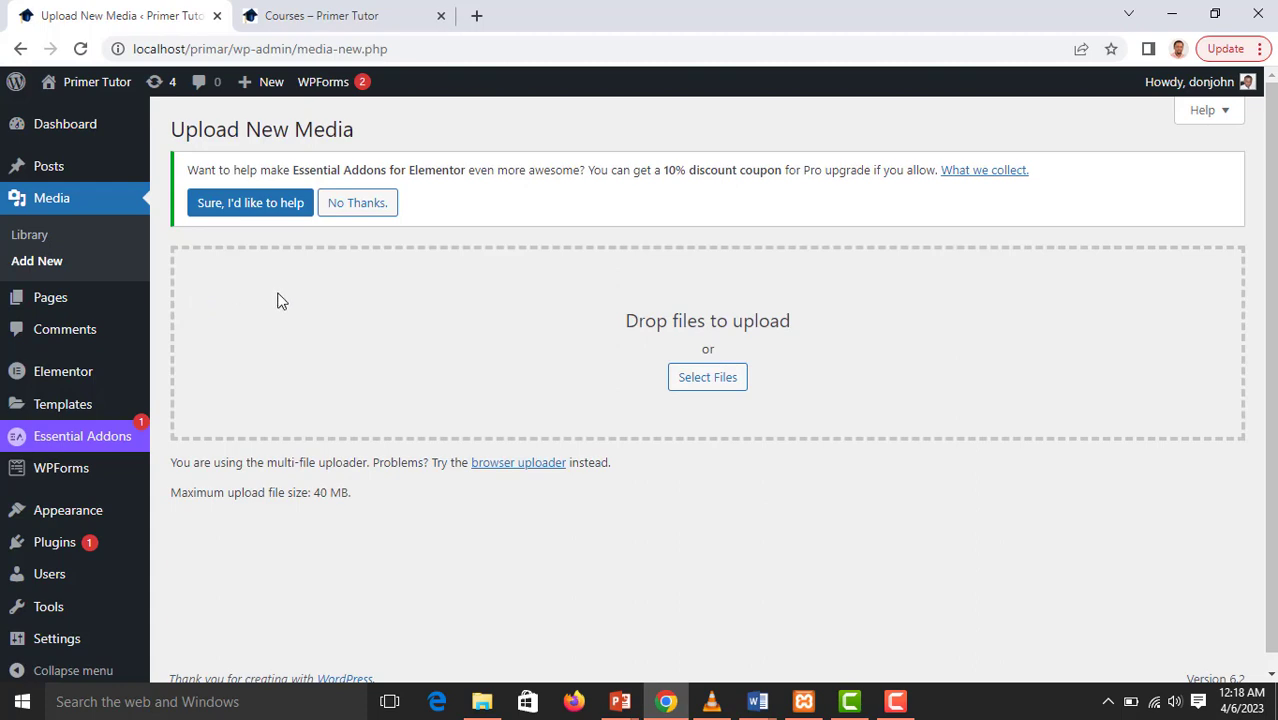
click(731, 381)
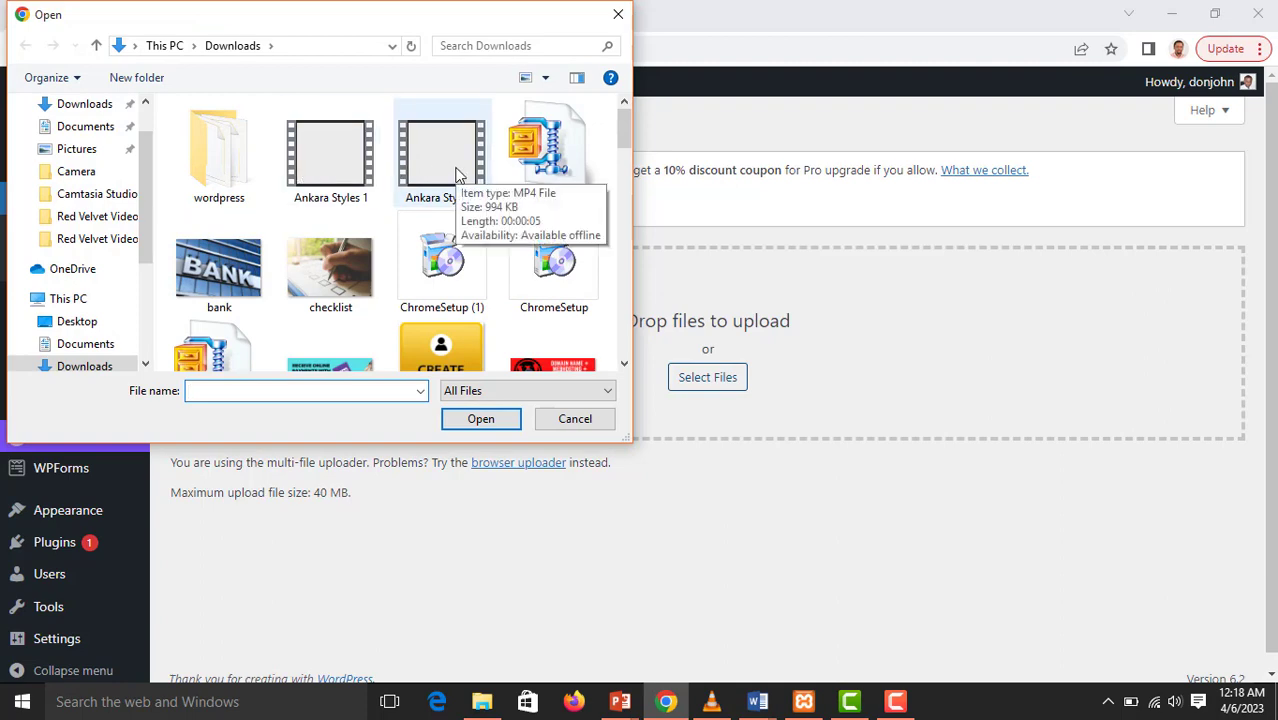
click(455, 174)
click(481, 420)
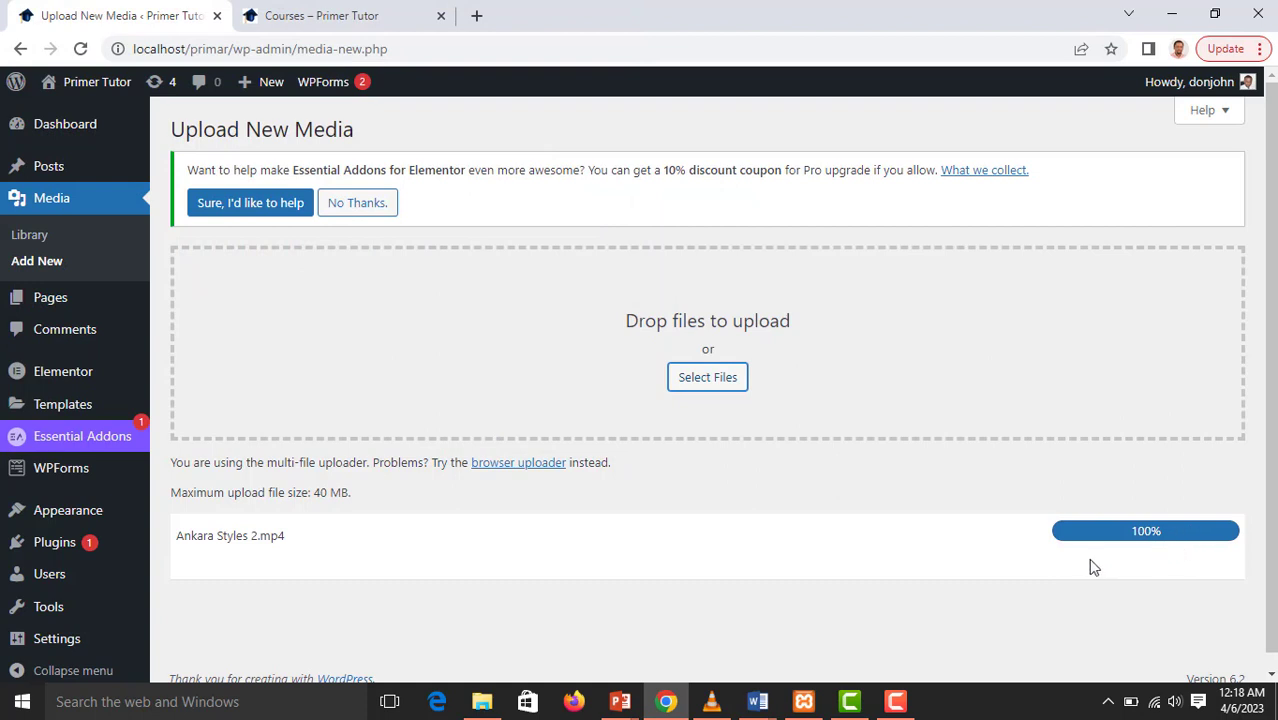
Open the attachment details of the uploaded Ankara-Styles-2.mp4 video in the Media Library
click(56, 242)
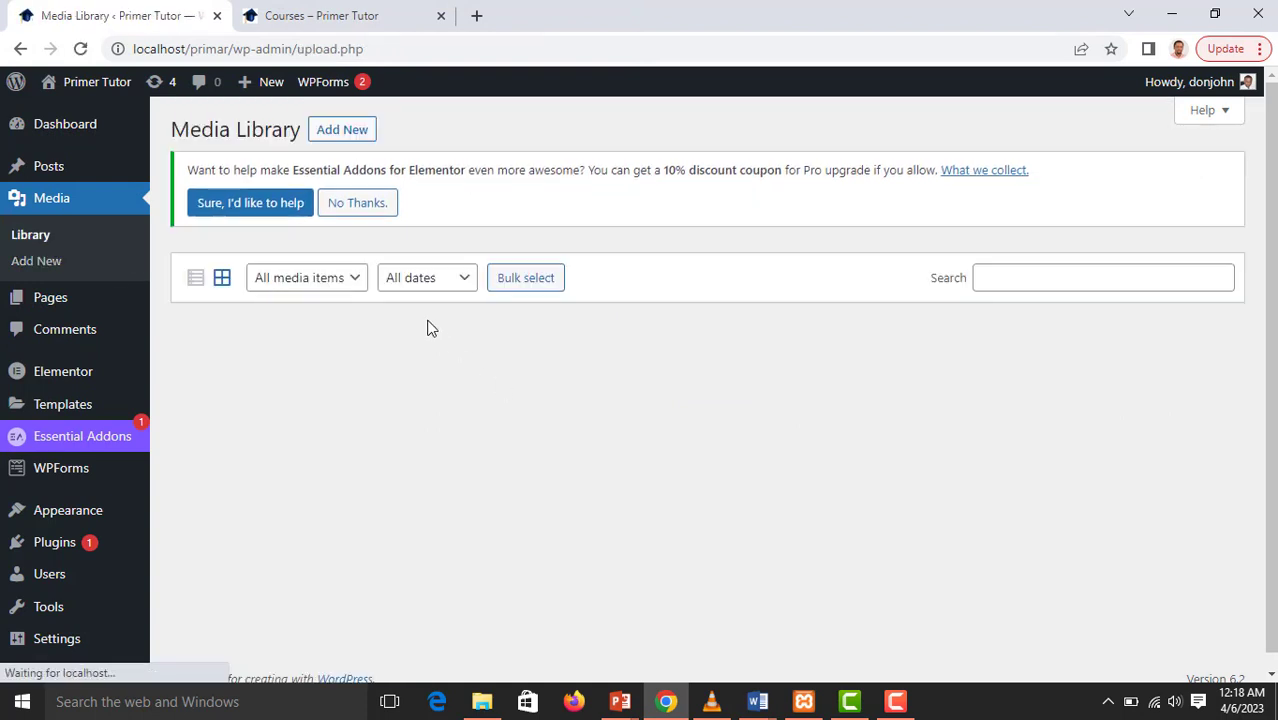
scroll(431, 330, down, 2)
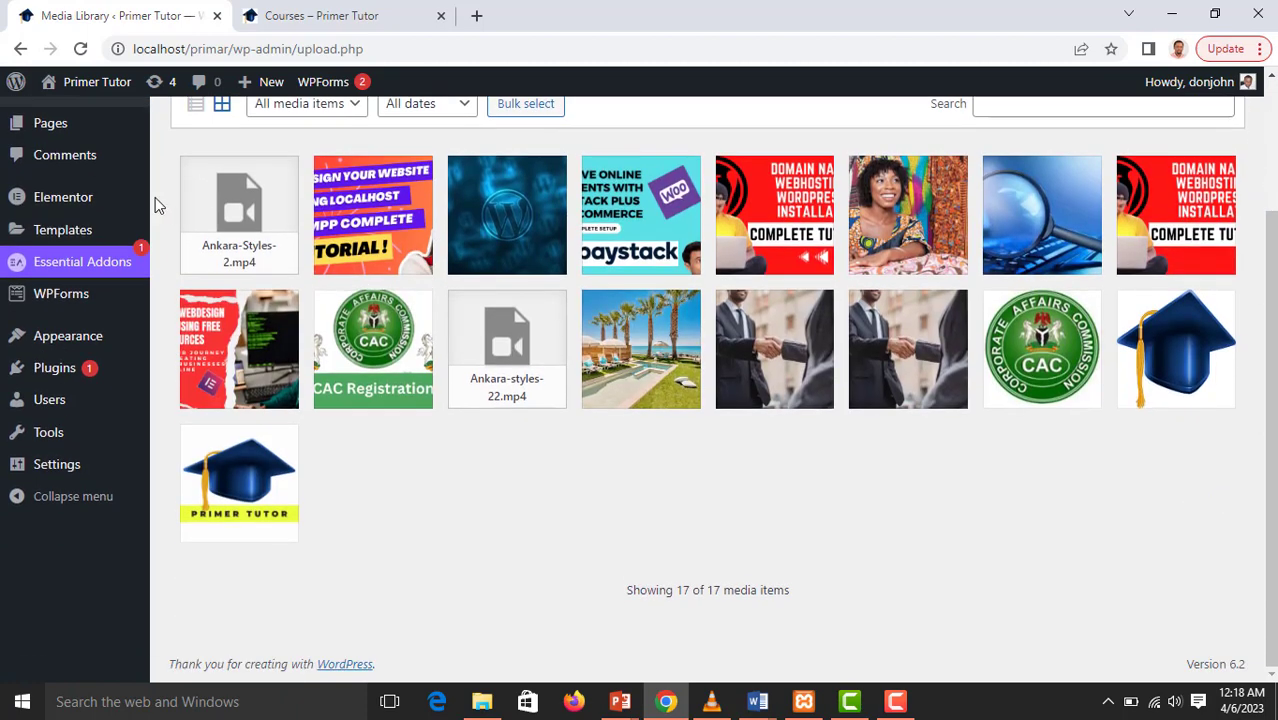
click(234, 243)
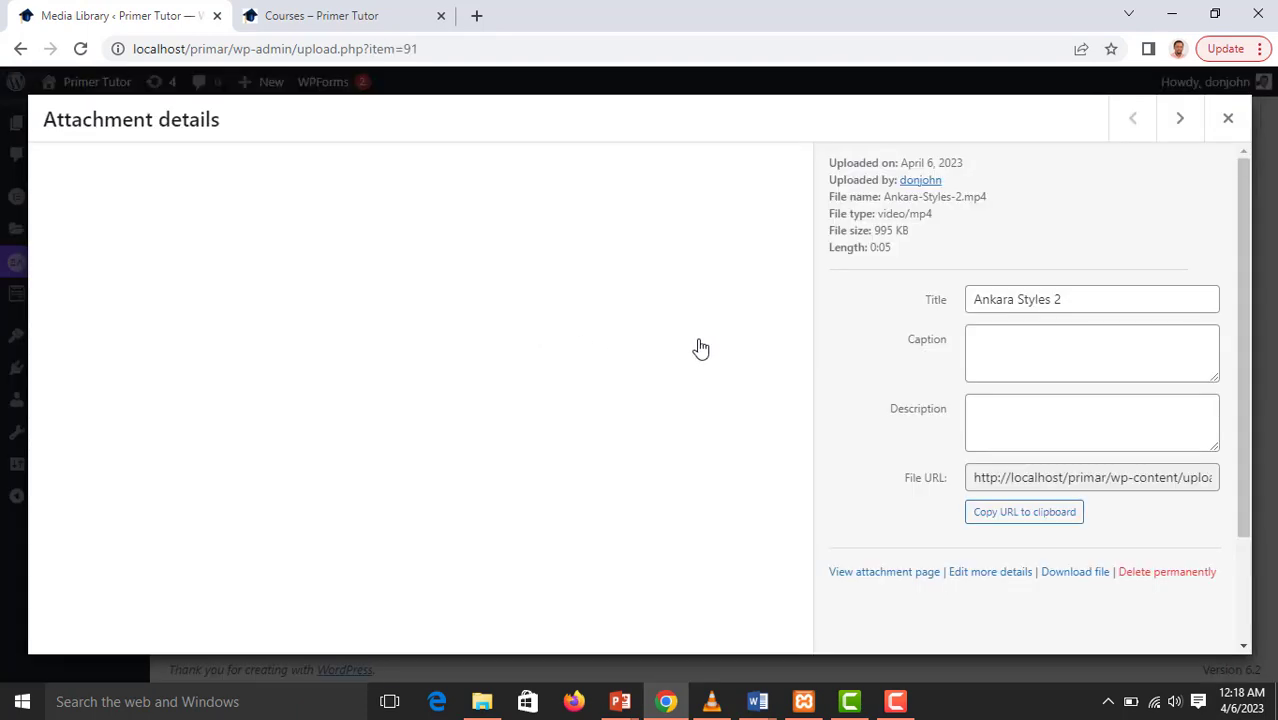
scroll(967, 300, down, 2)
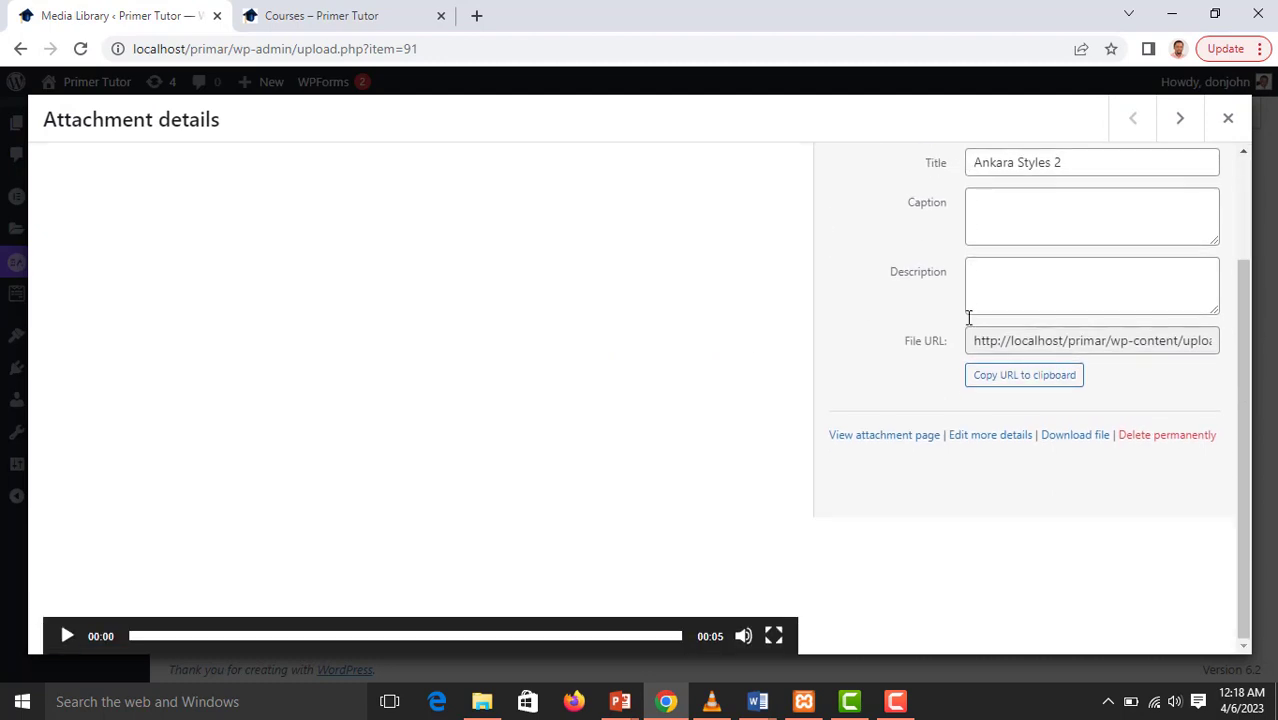
Copy the Ankara Styles 2 video's file URL, open it in a new browser tab, and close both the tab and the attachment details
click(1015, 385)
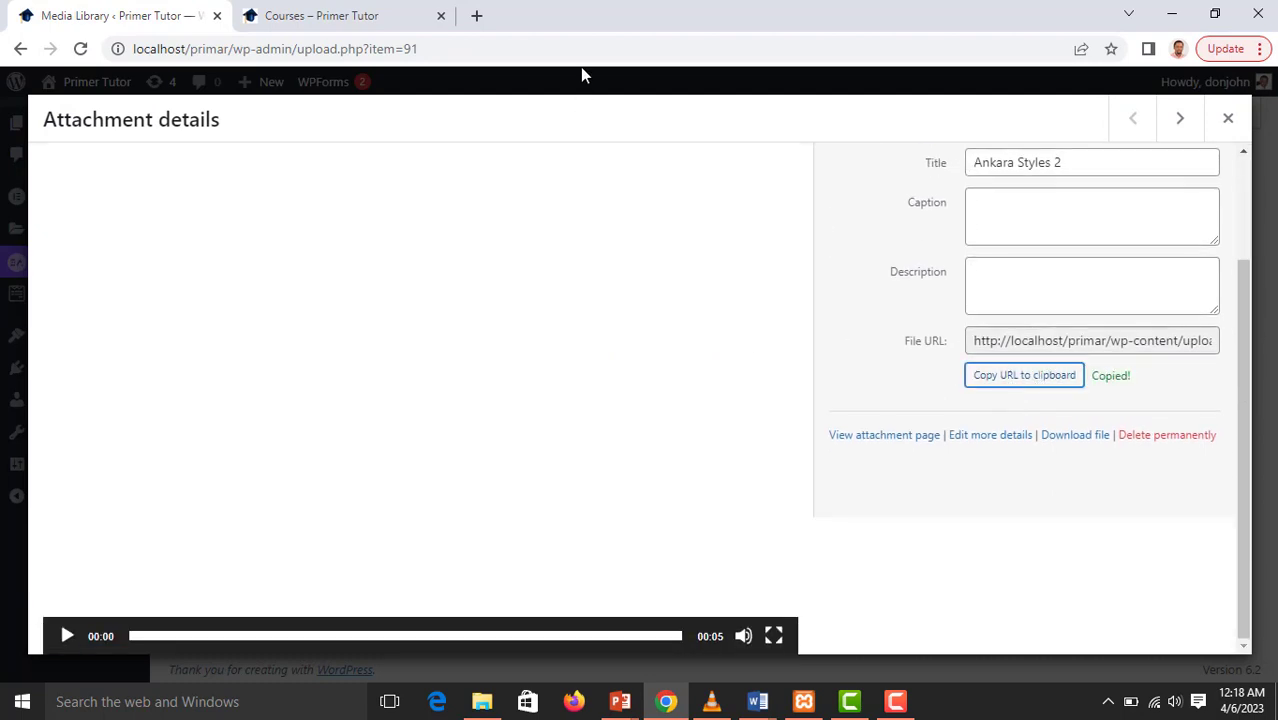
click(477, 17)
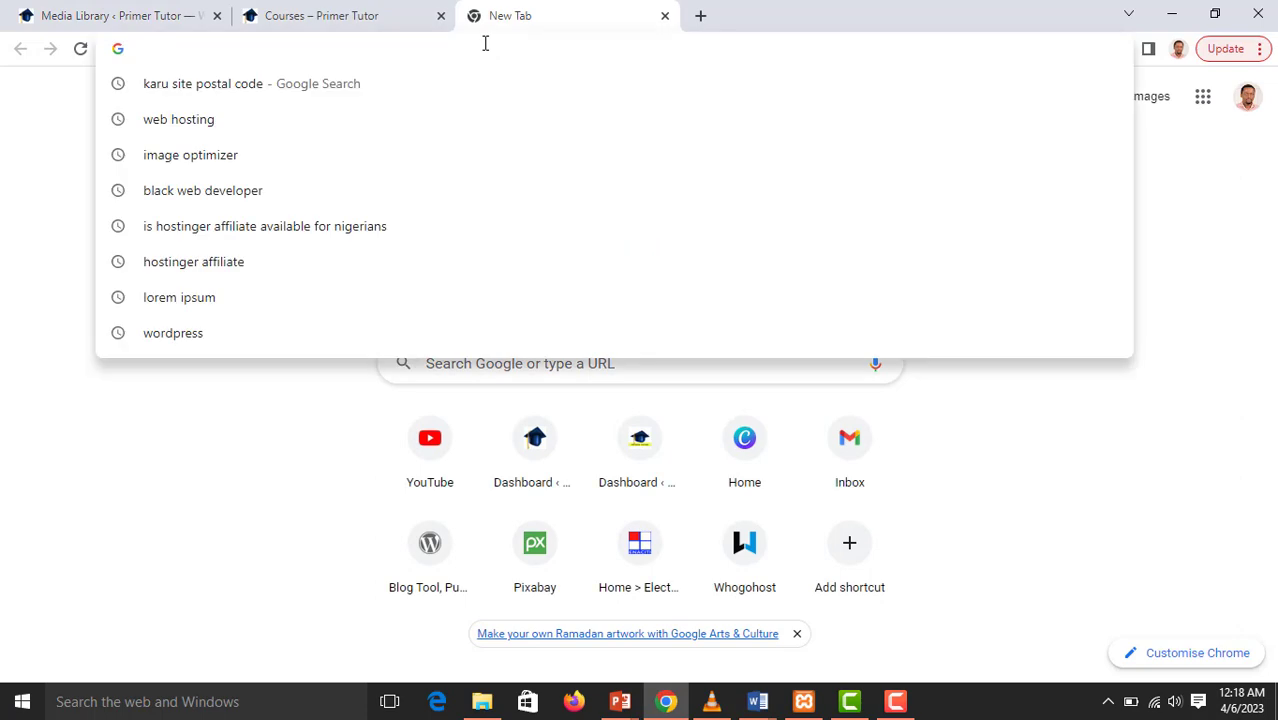
key(ctrl+v)
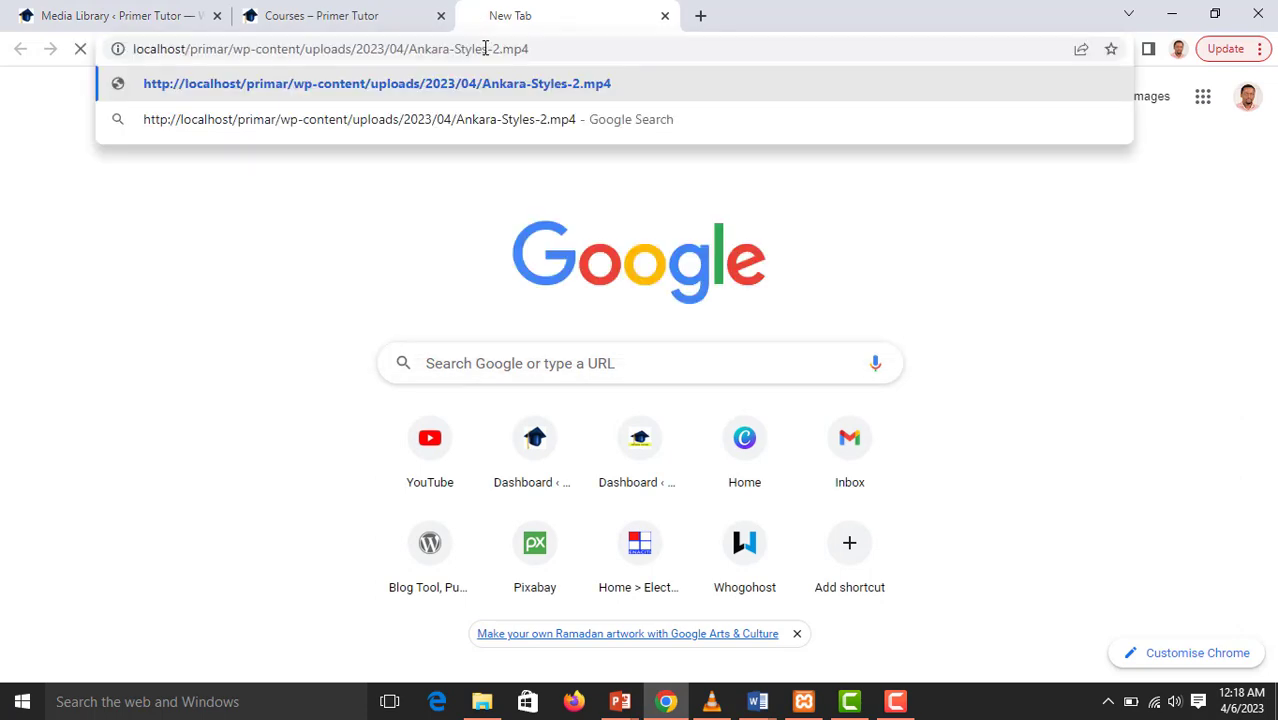
key(Return)
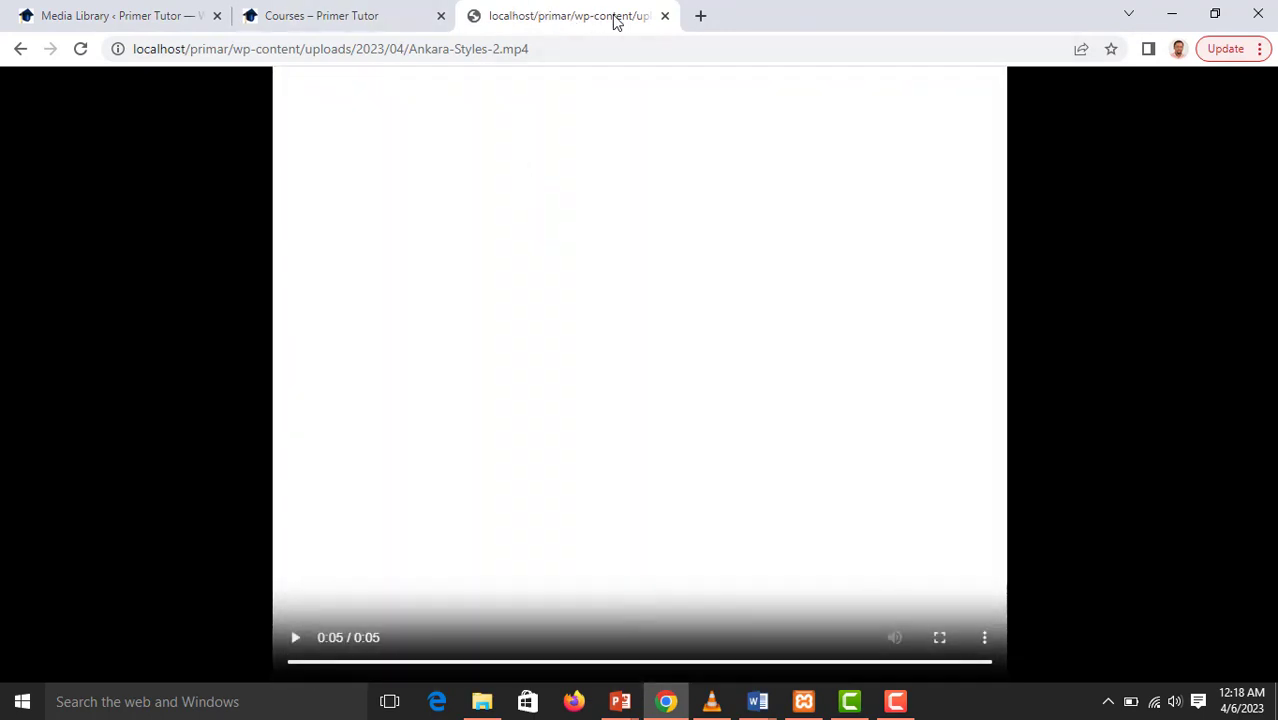
click(665, 16)
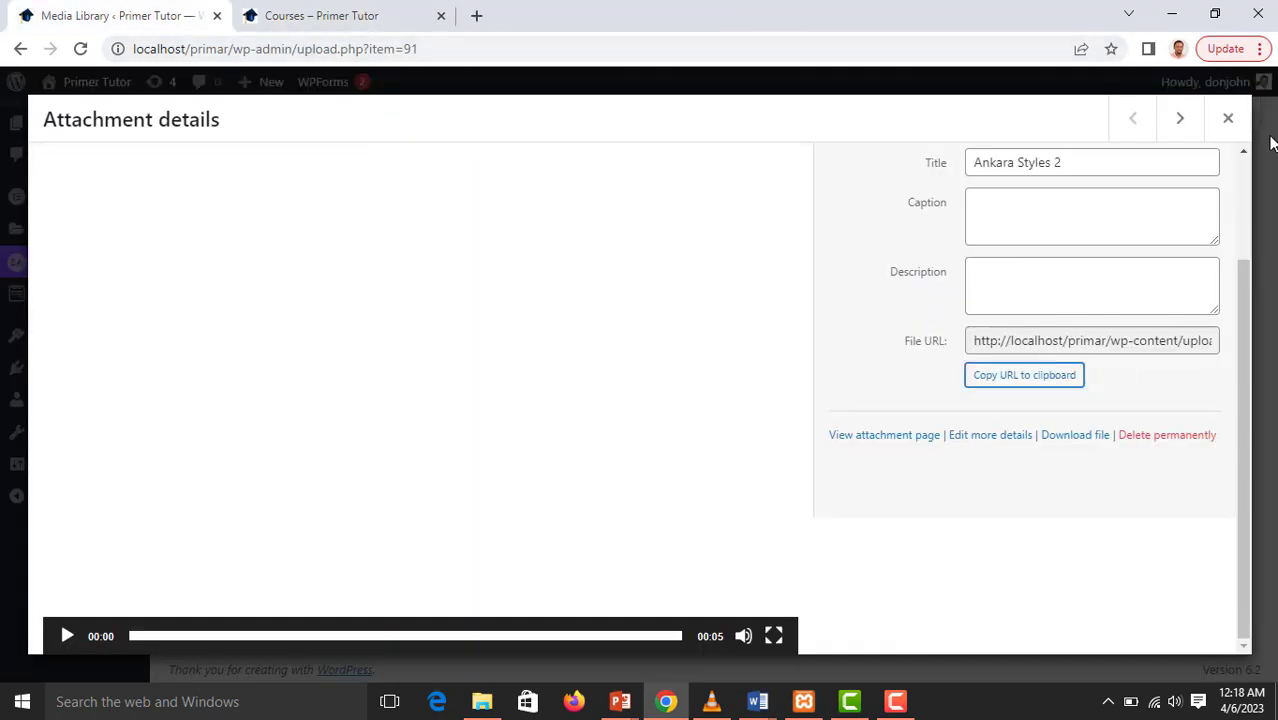
key(Escape)
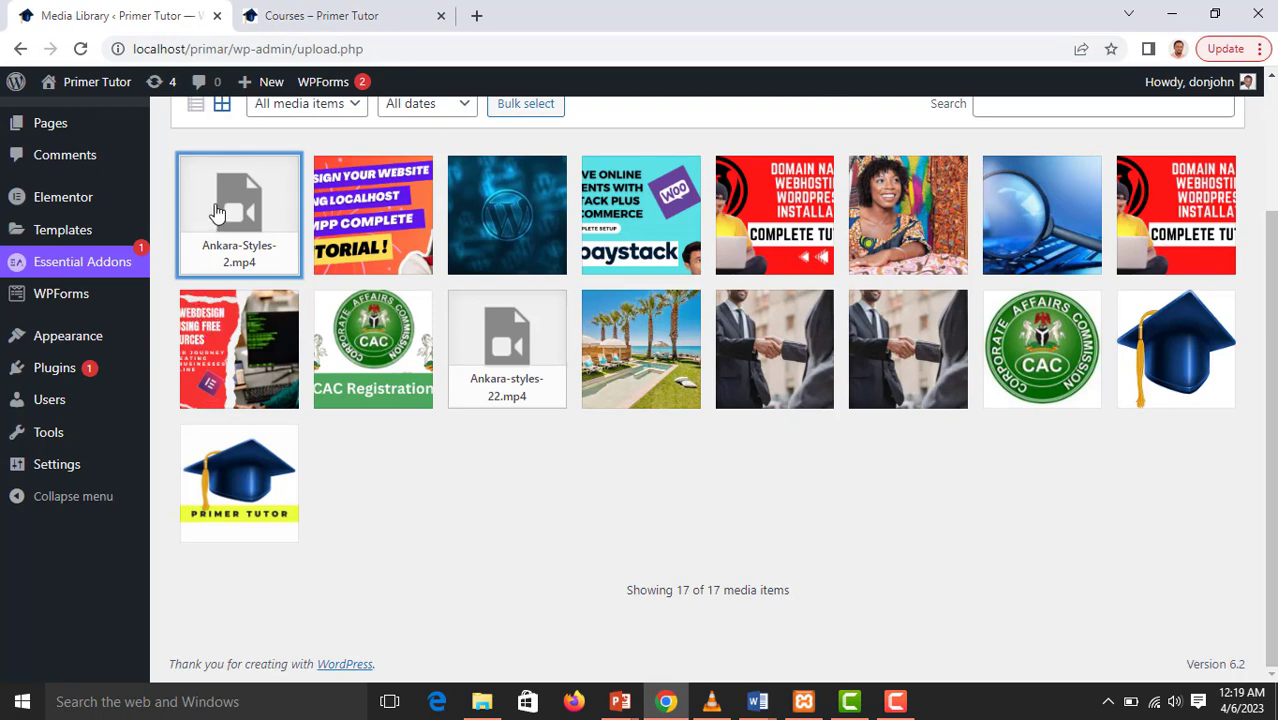
Start another new media upload and upload the PDF named after a person from the Downloads folder
scroll(193, 242, up, 2)
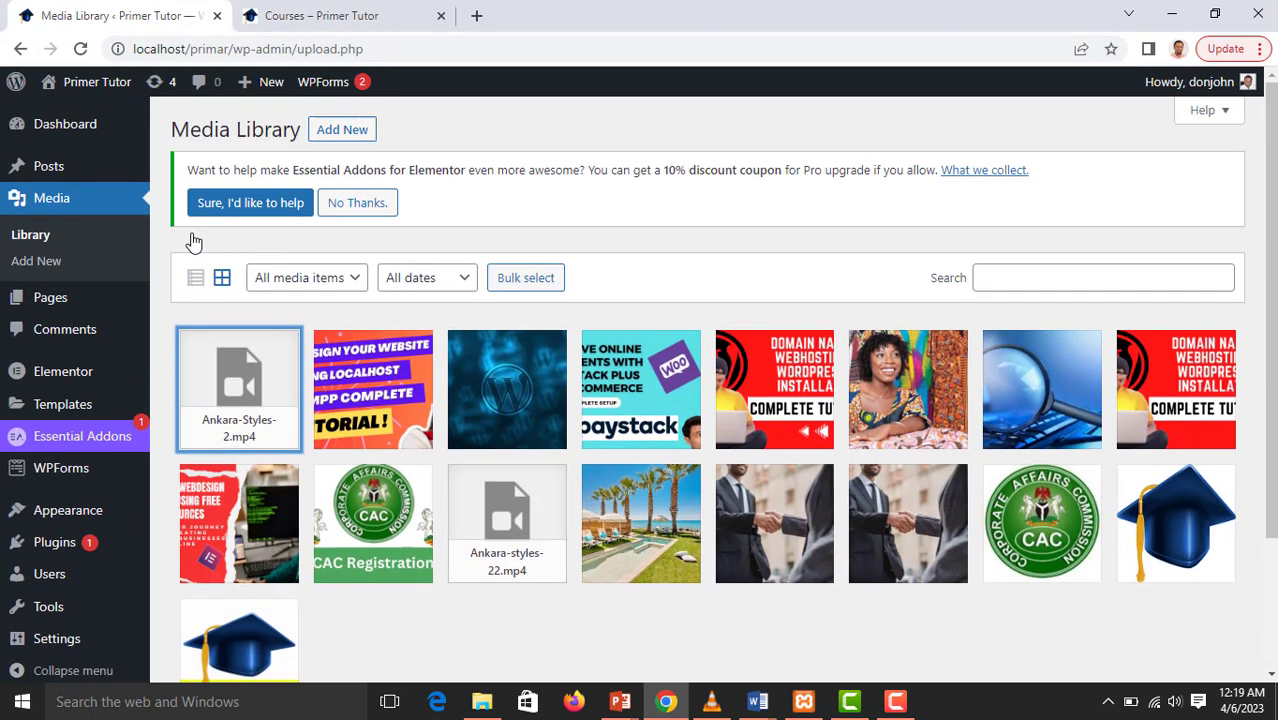
mouse_move(270, 90)
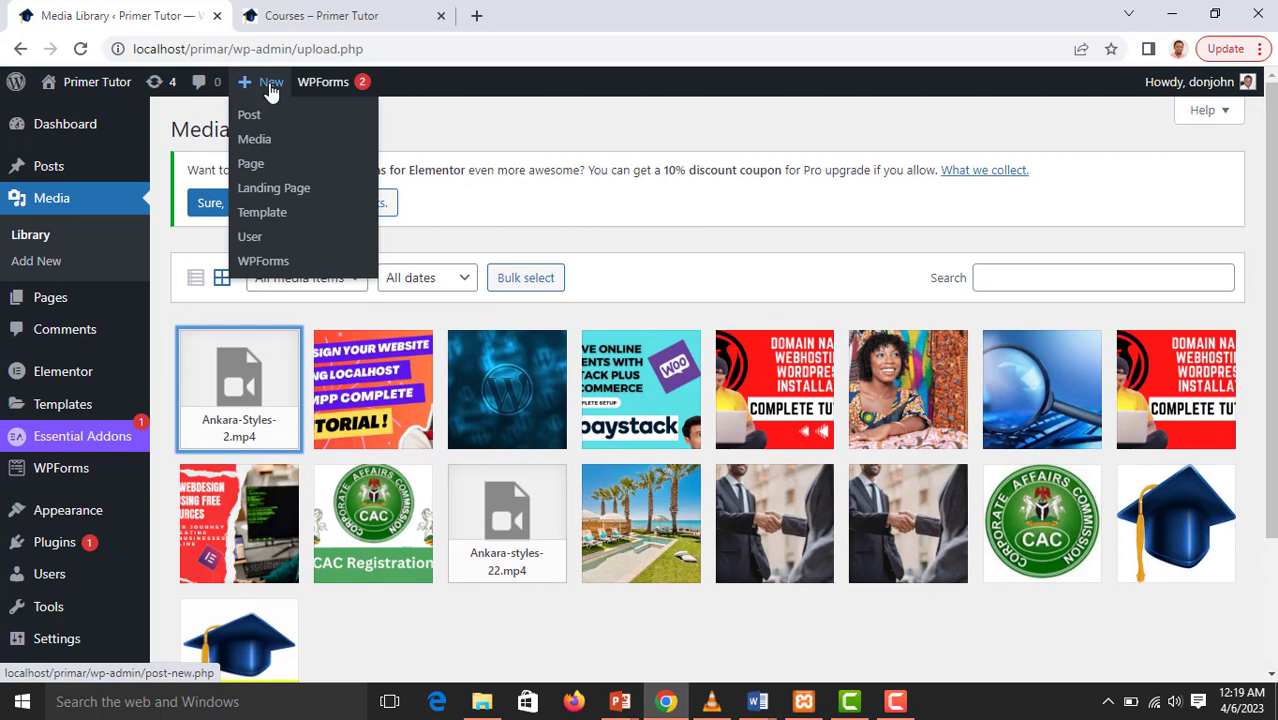
click(265, 147)
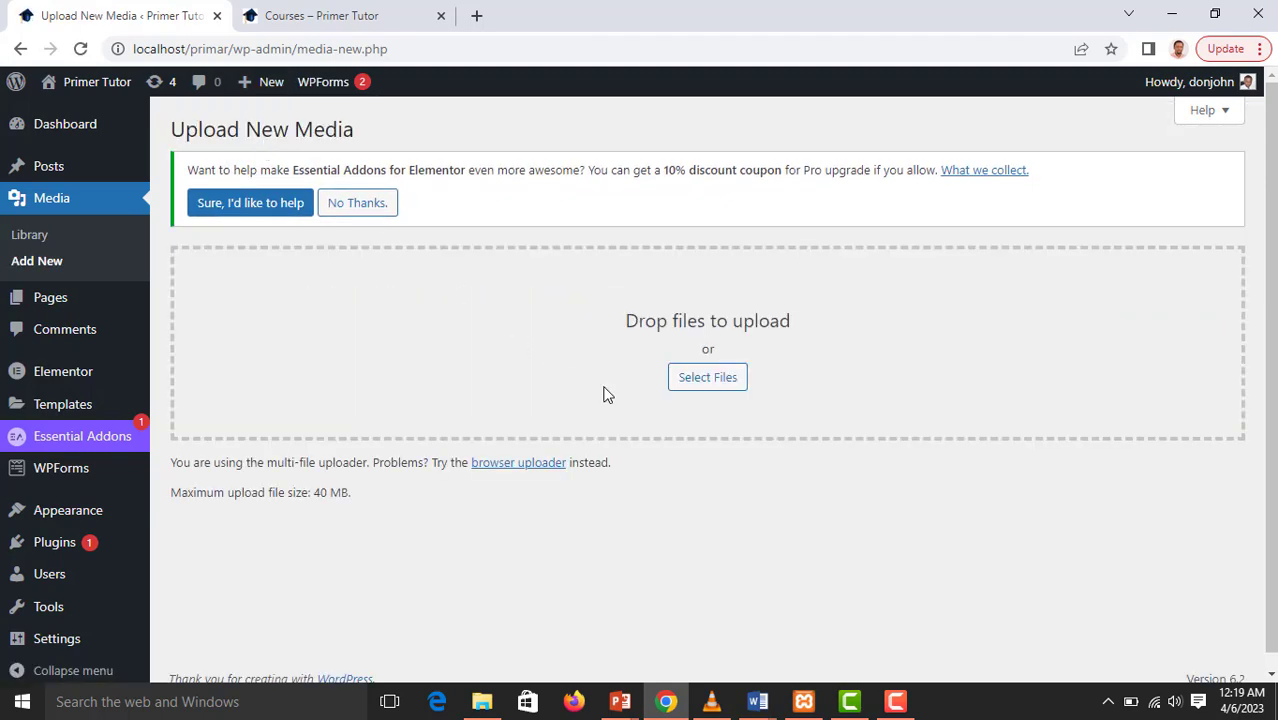
click(710, 380)
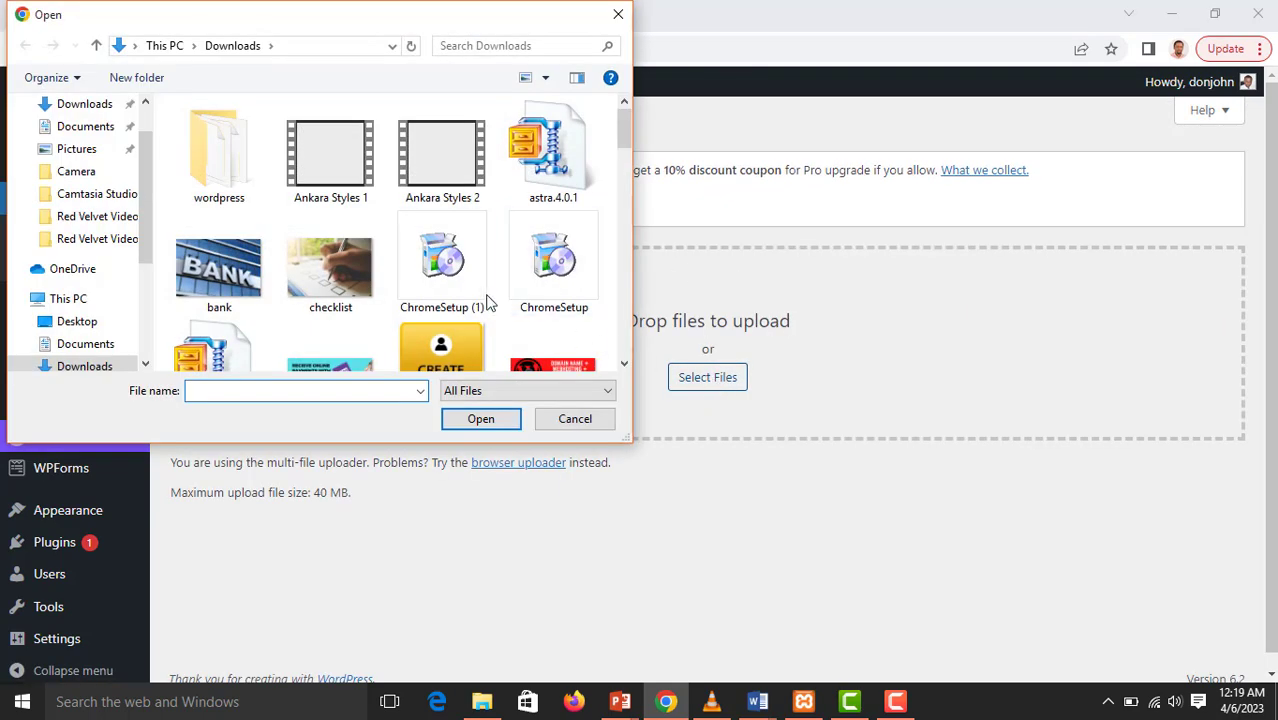
scroll(462, 269, down, 1)
scroll(462, 269, down, 5)
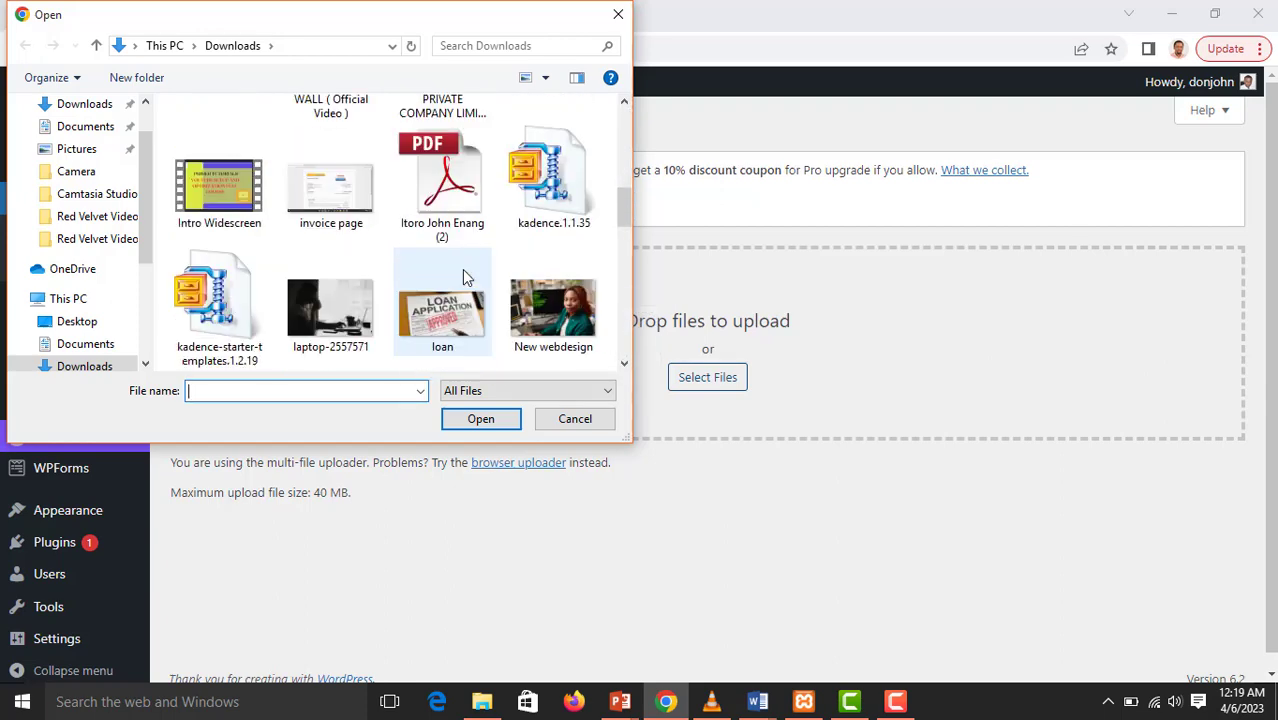
click(462, 196)
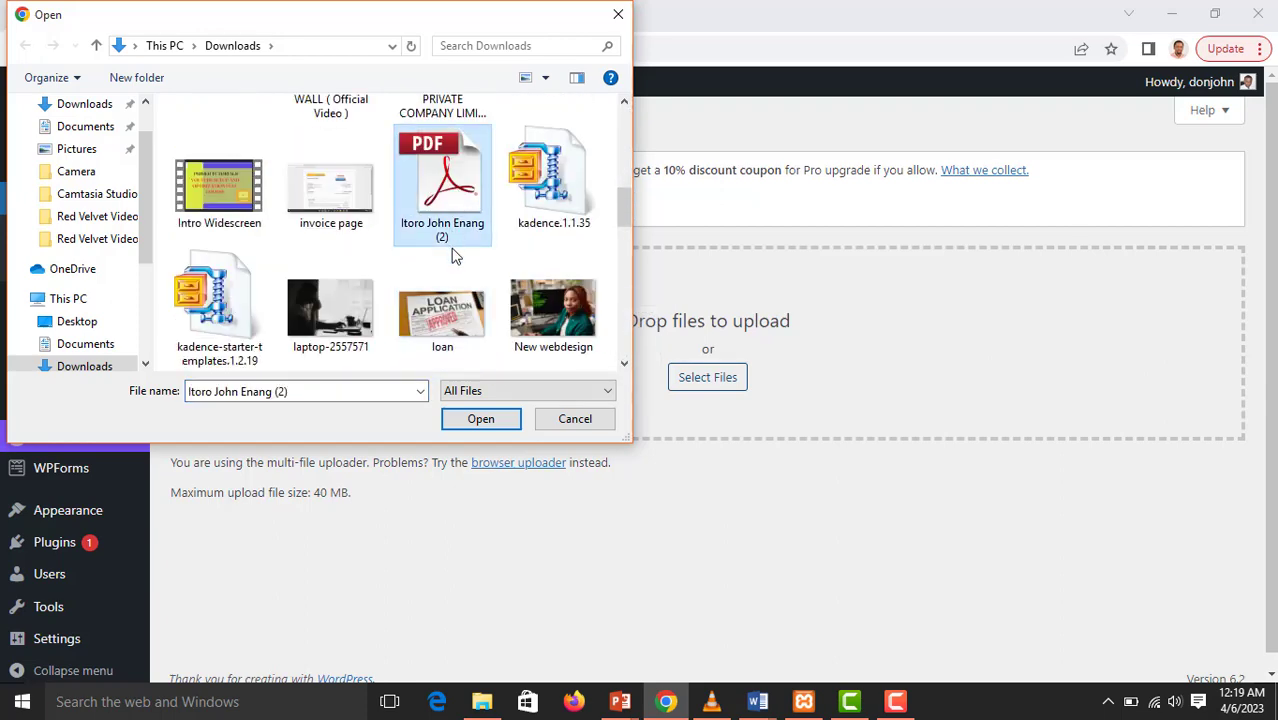
click(481, 419)
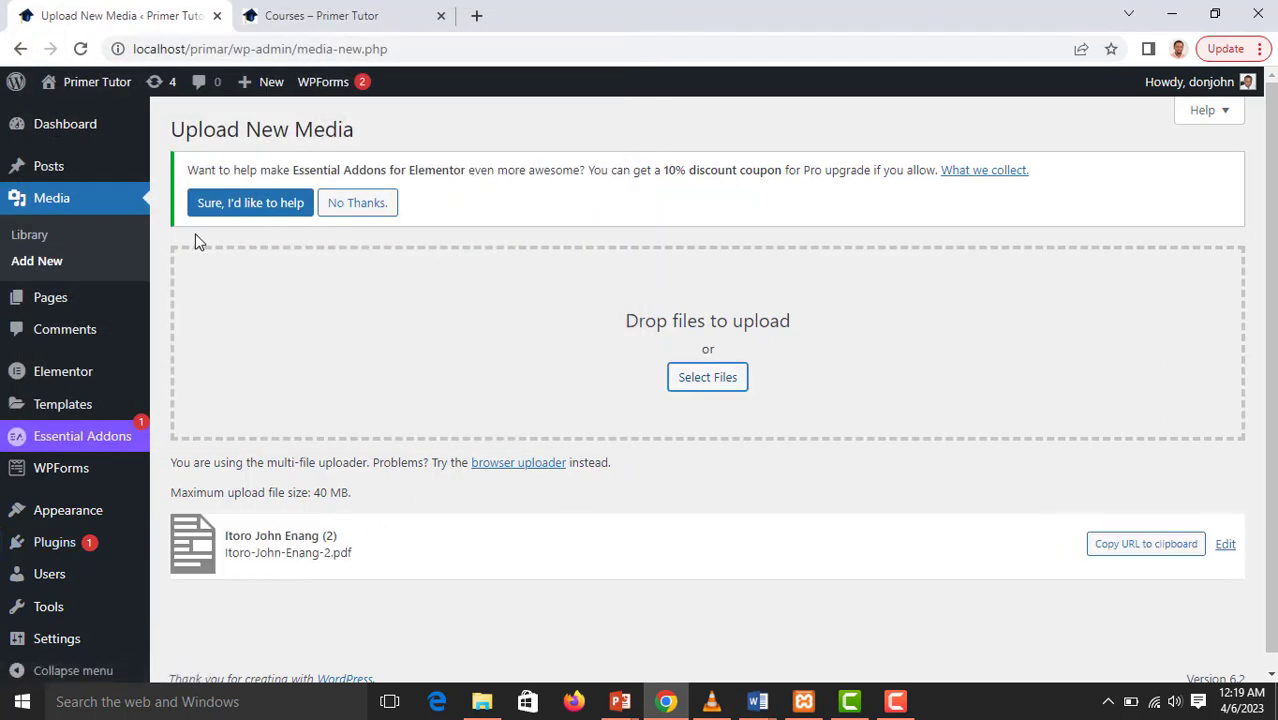
Open the uploaded PDF's attachment details in the Media Library and copy its file URL
click(44, 238)
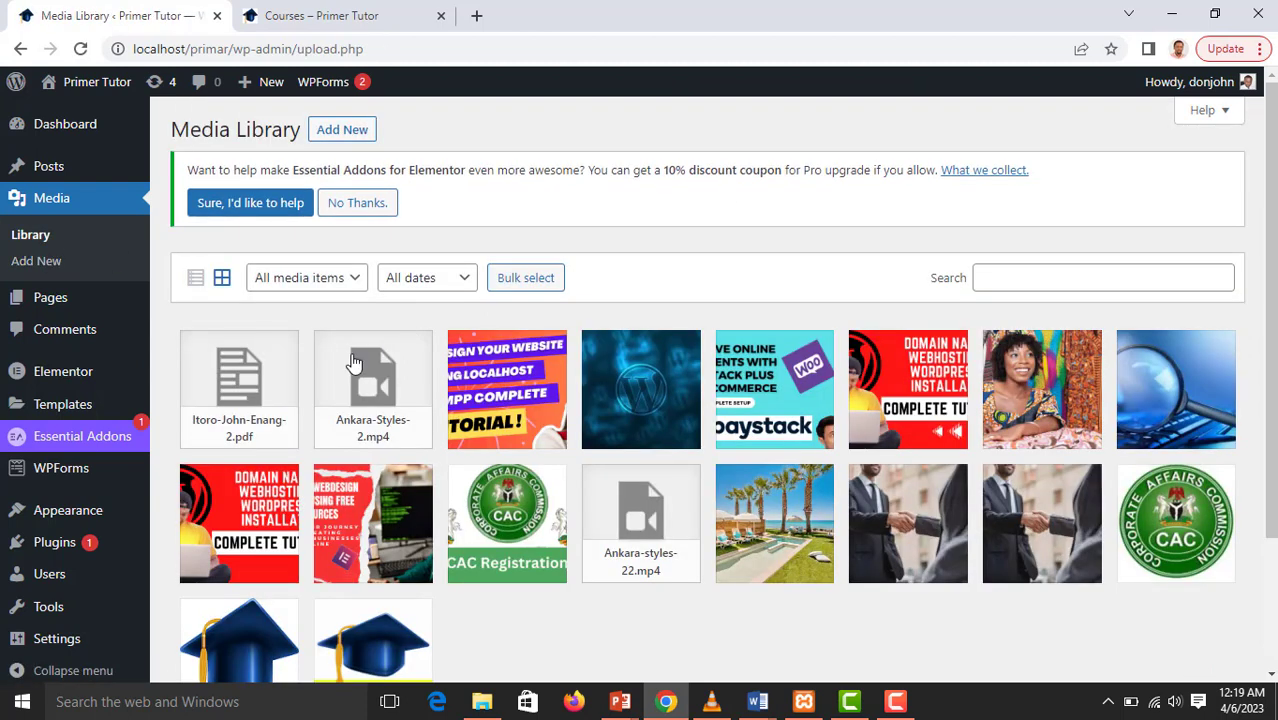
click(266, 424)
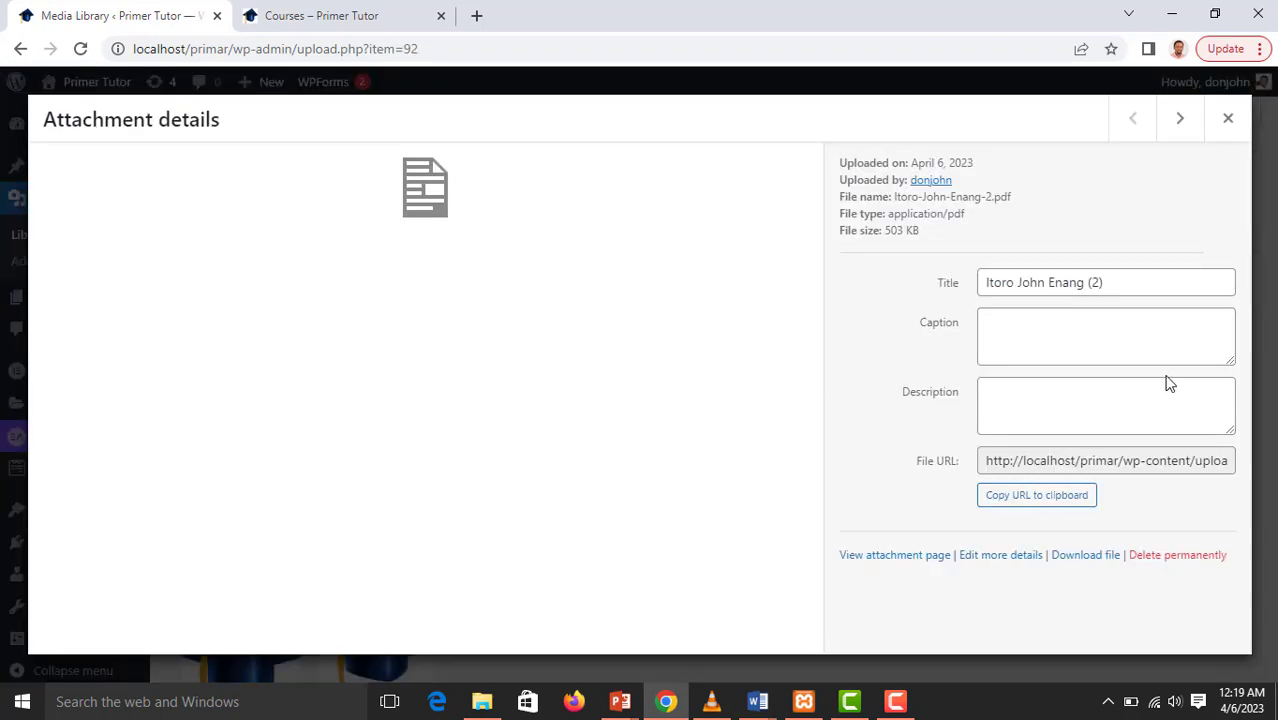
click(1061, 508)
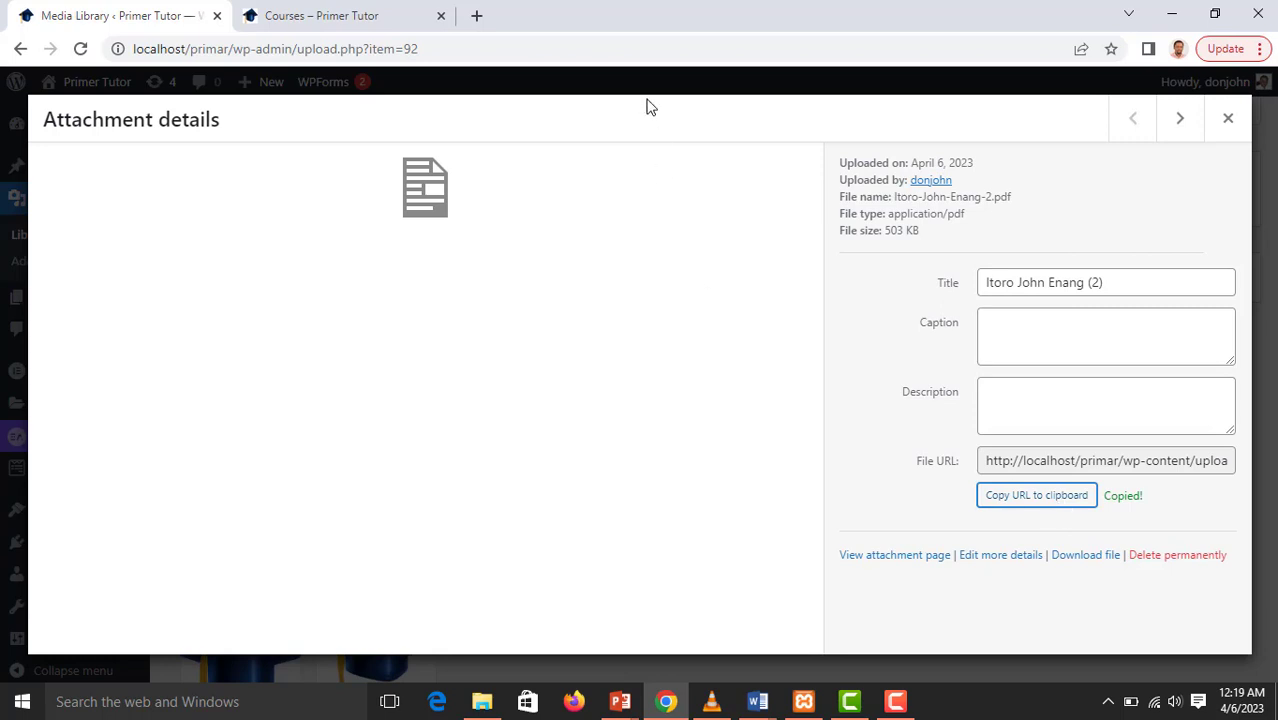
Try to open the PDF's copied file URL in a new browser tab and close that tab
click(477, 16)
click(478, 52)
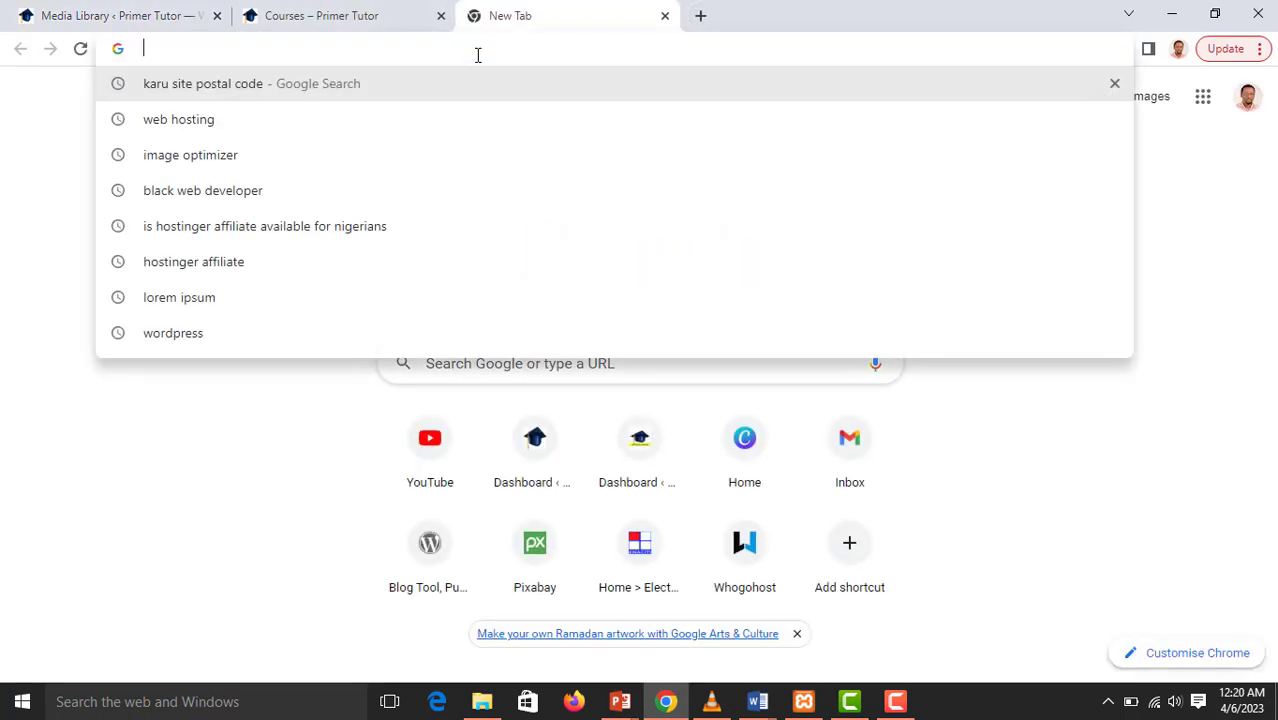
key(ctrl+v)
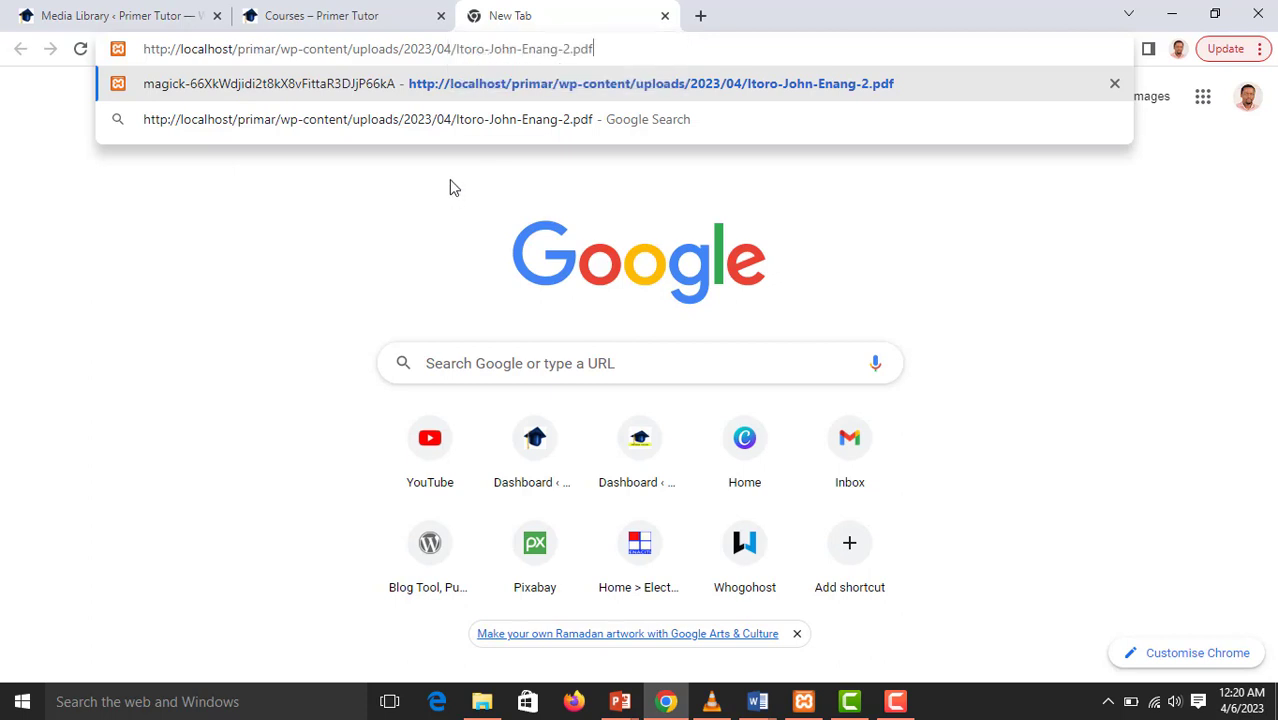
click(665, 16)
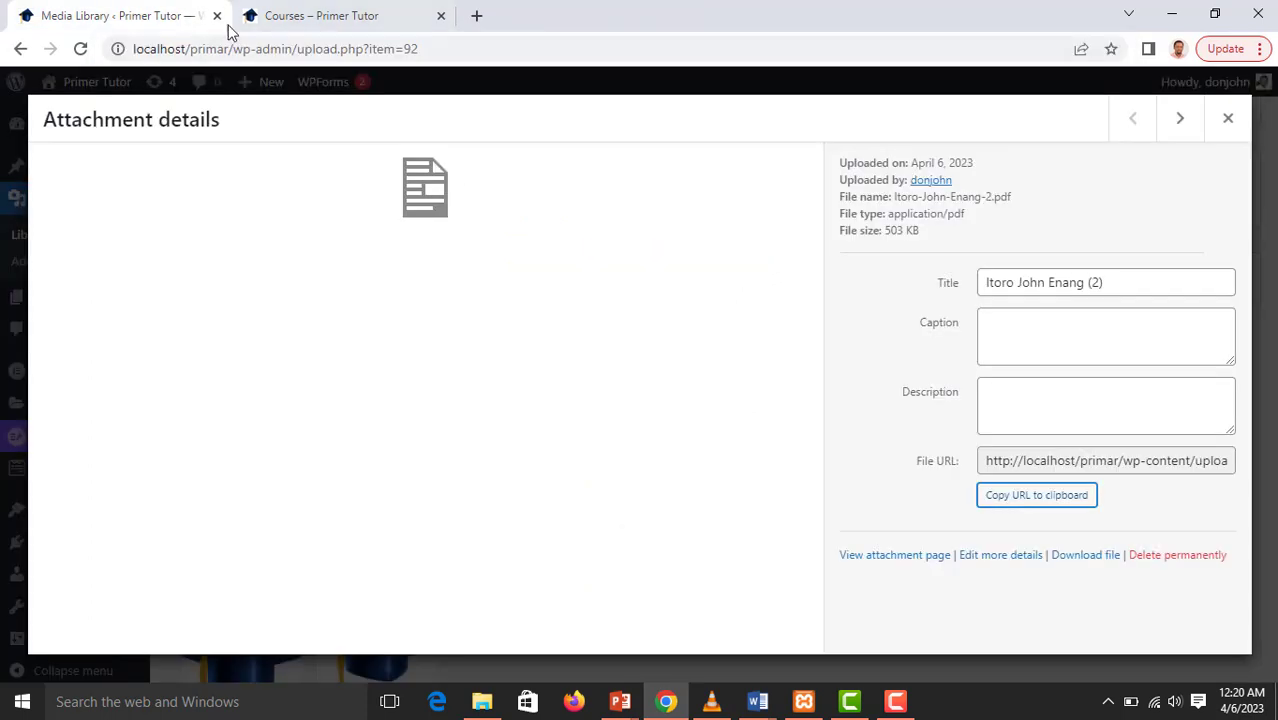
Close the PDF's attachment details, start another media upload and browse to the business form filling folder inside Business name course
click(1230, 120)
click(45, 262)
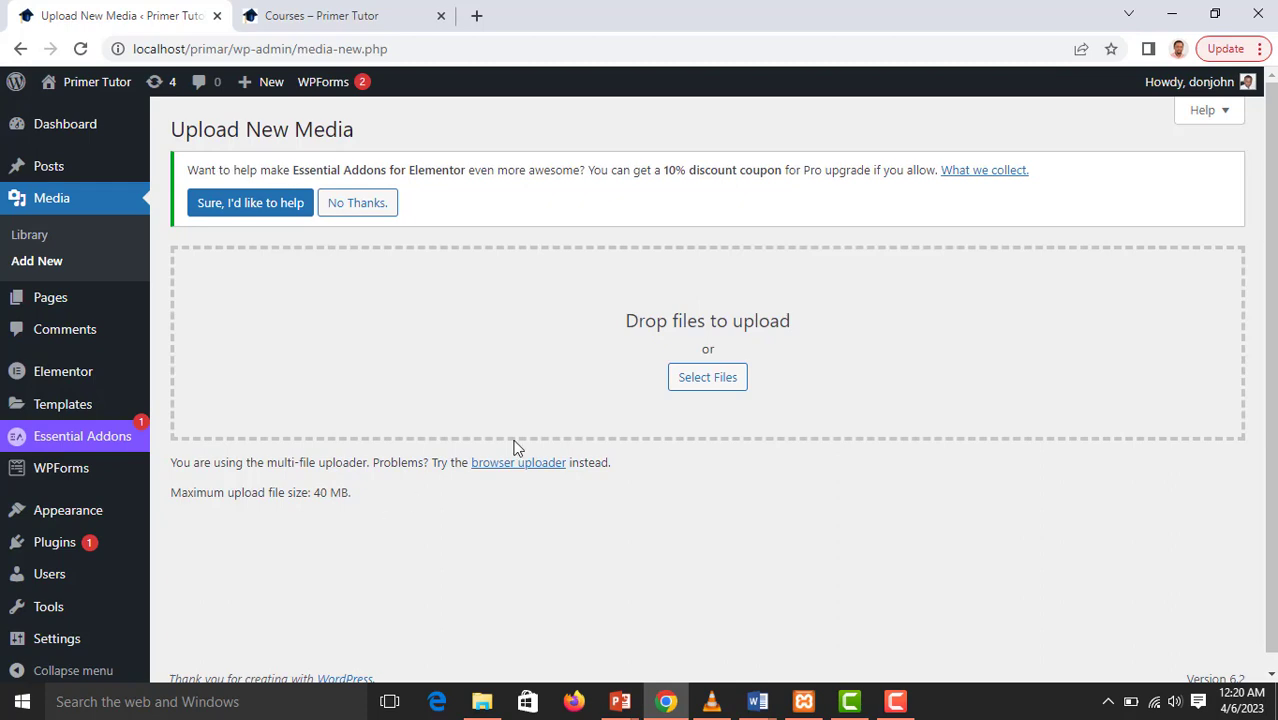
click(735, 381)
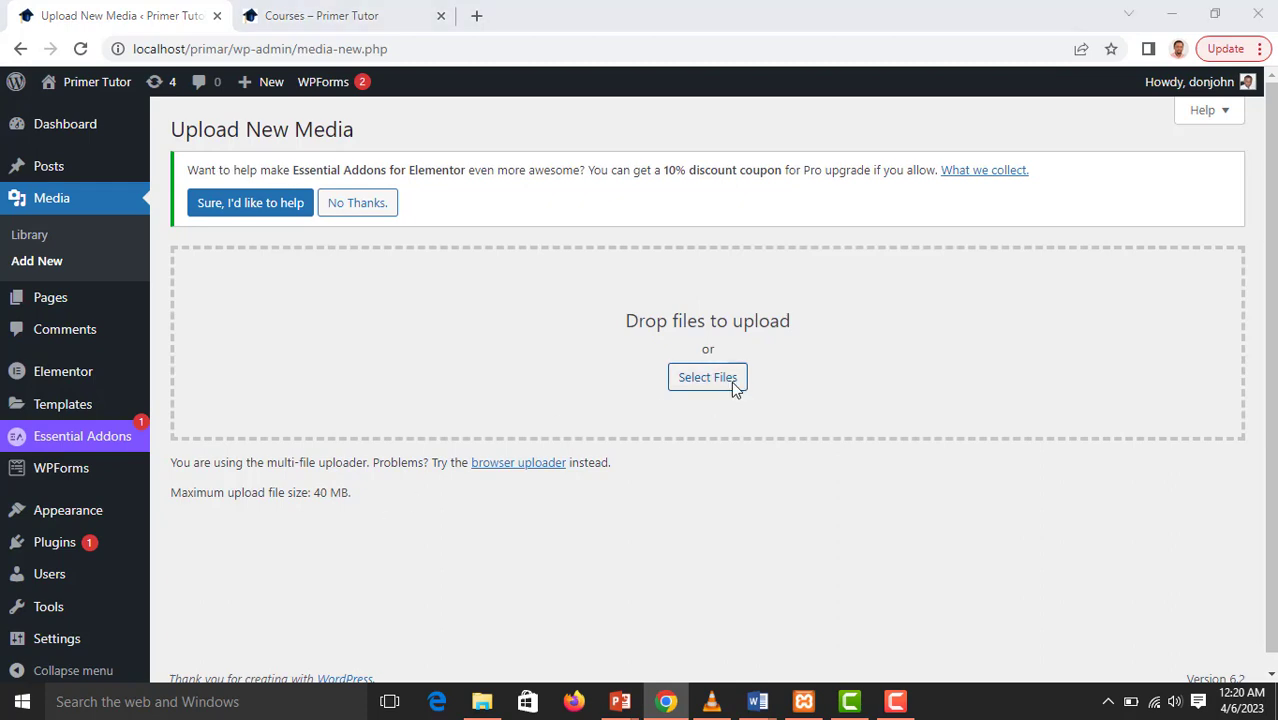
scroll(281, 235, down, 2)
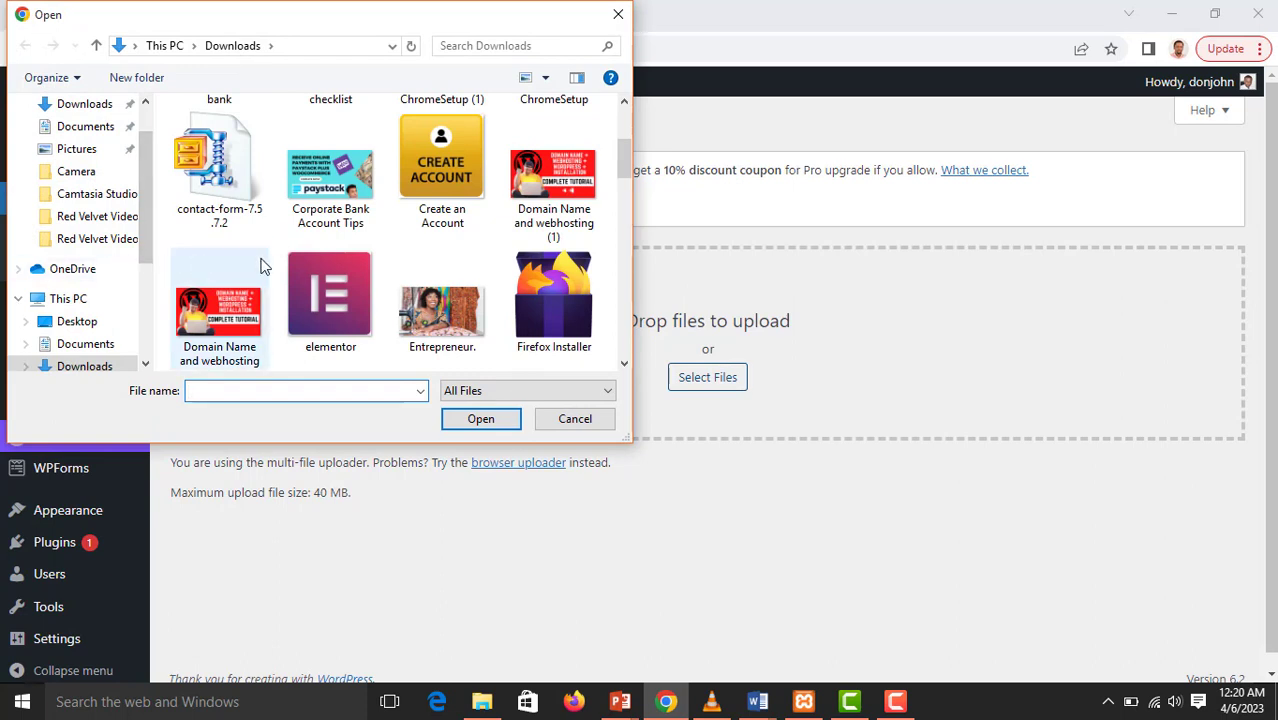
click(85, 203)
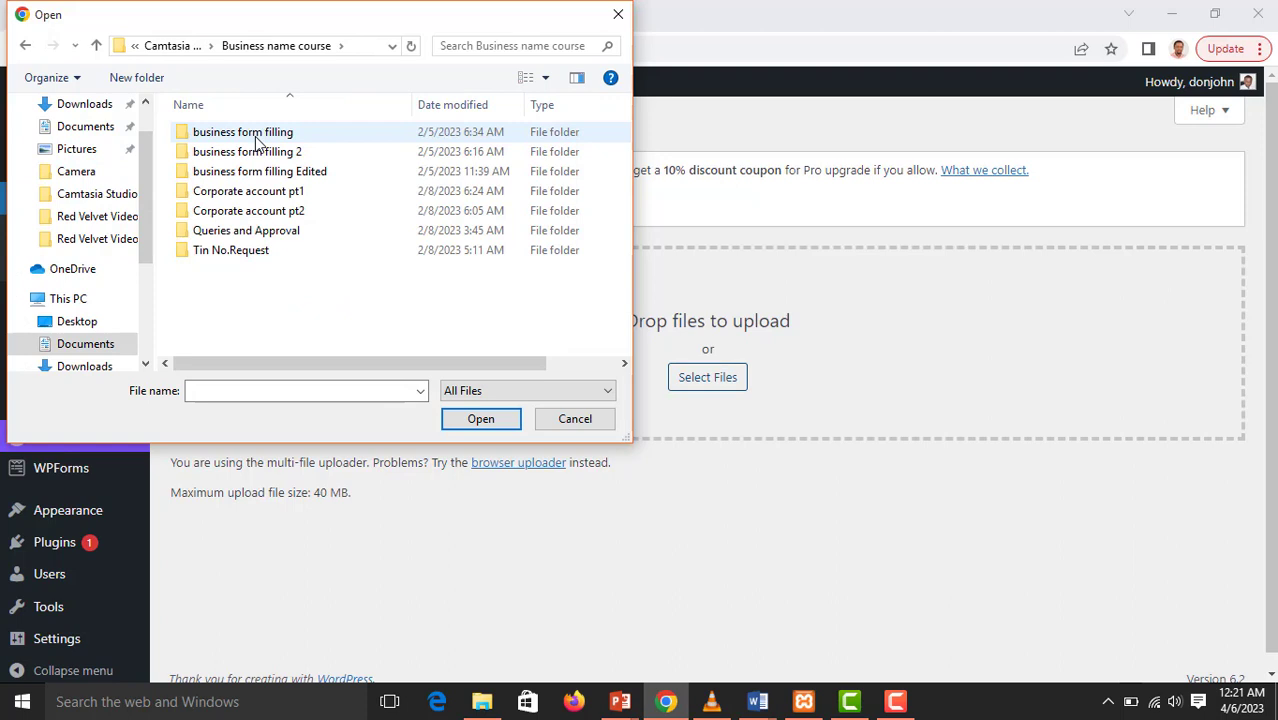
double_click(255, 139)
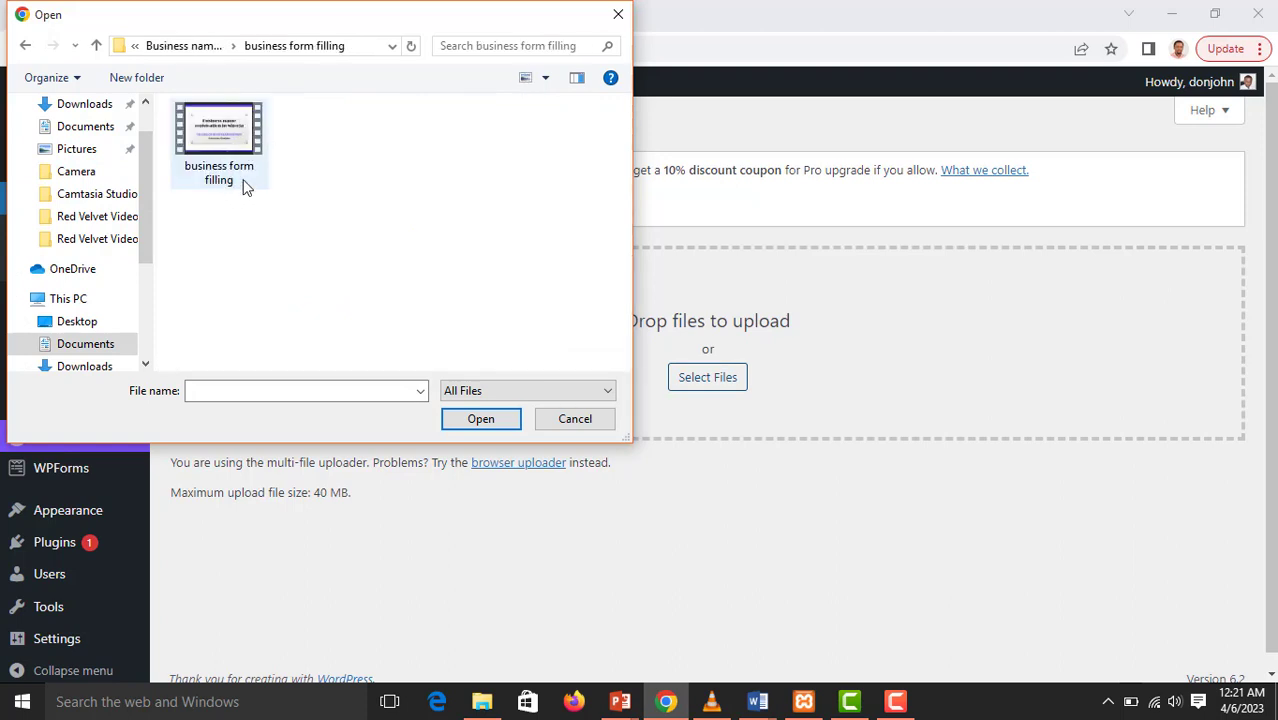
Check the business form filling video's size in its file properties and submit the video for upload
right_click(224, 133)
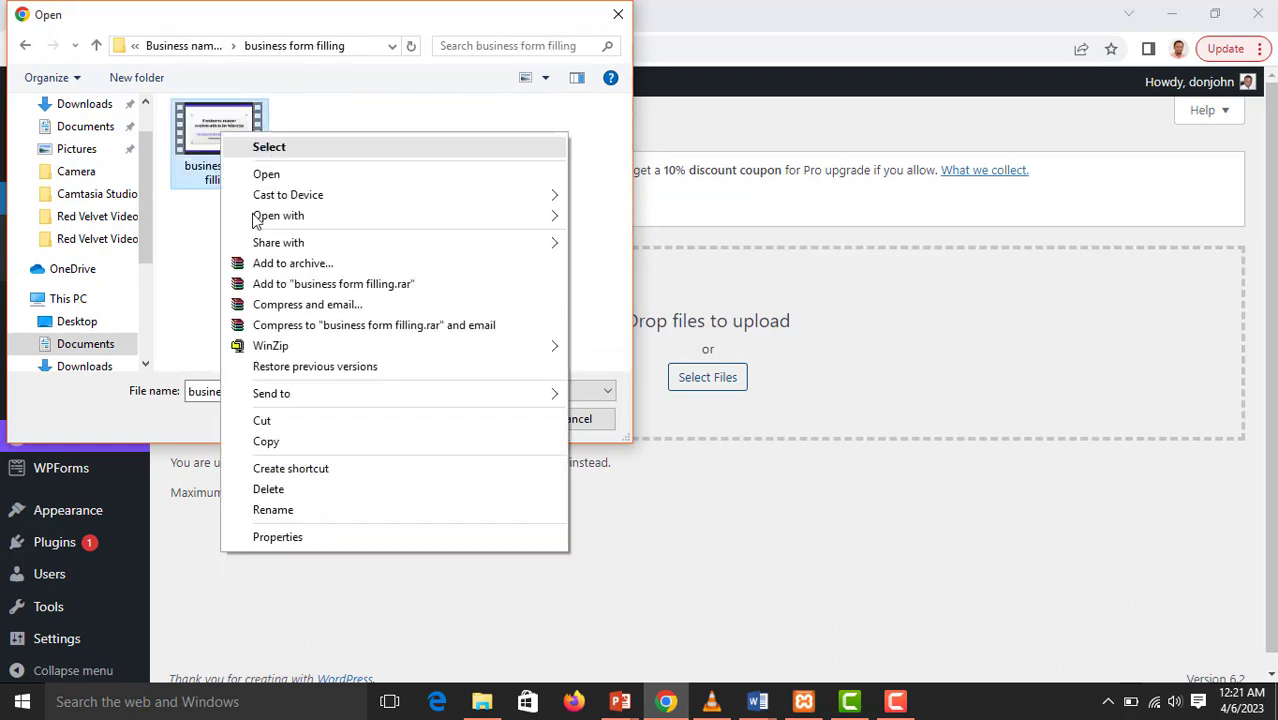
click(279, 537)
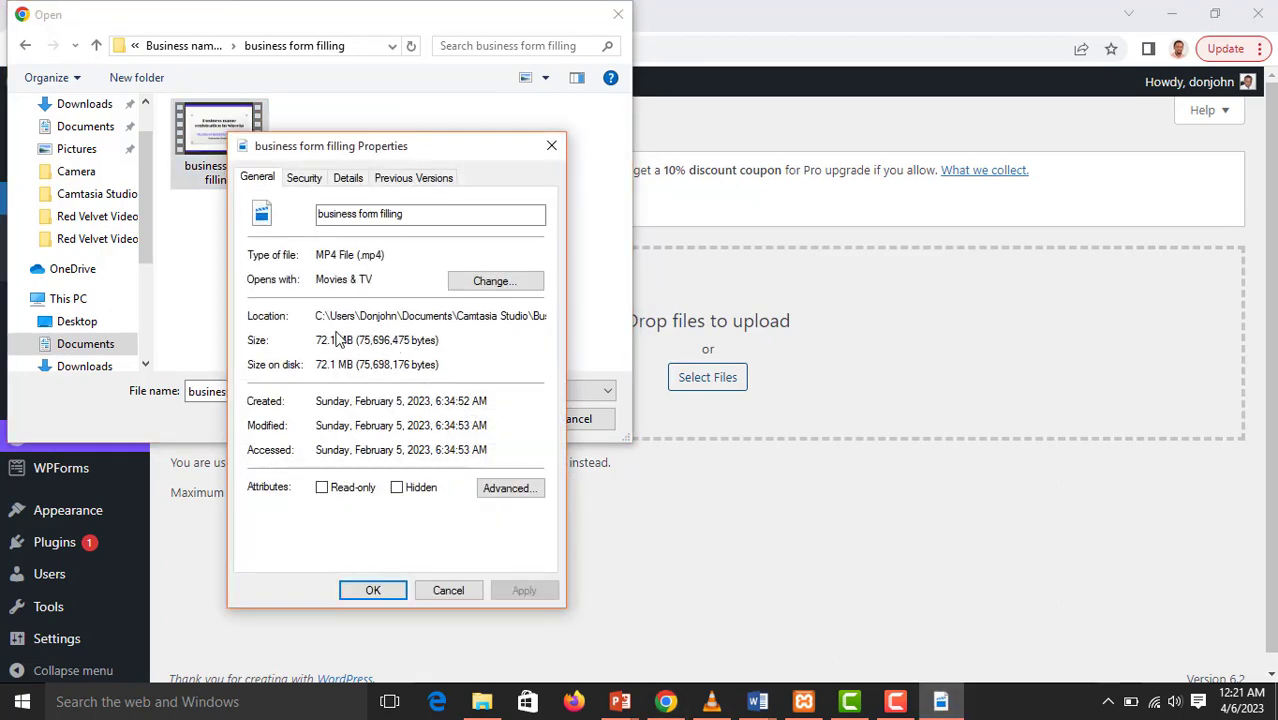
click(551, 146)
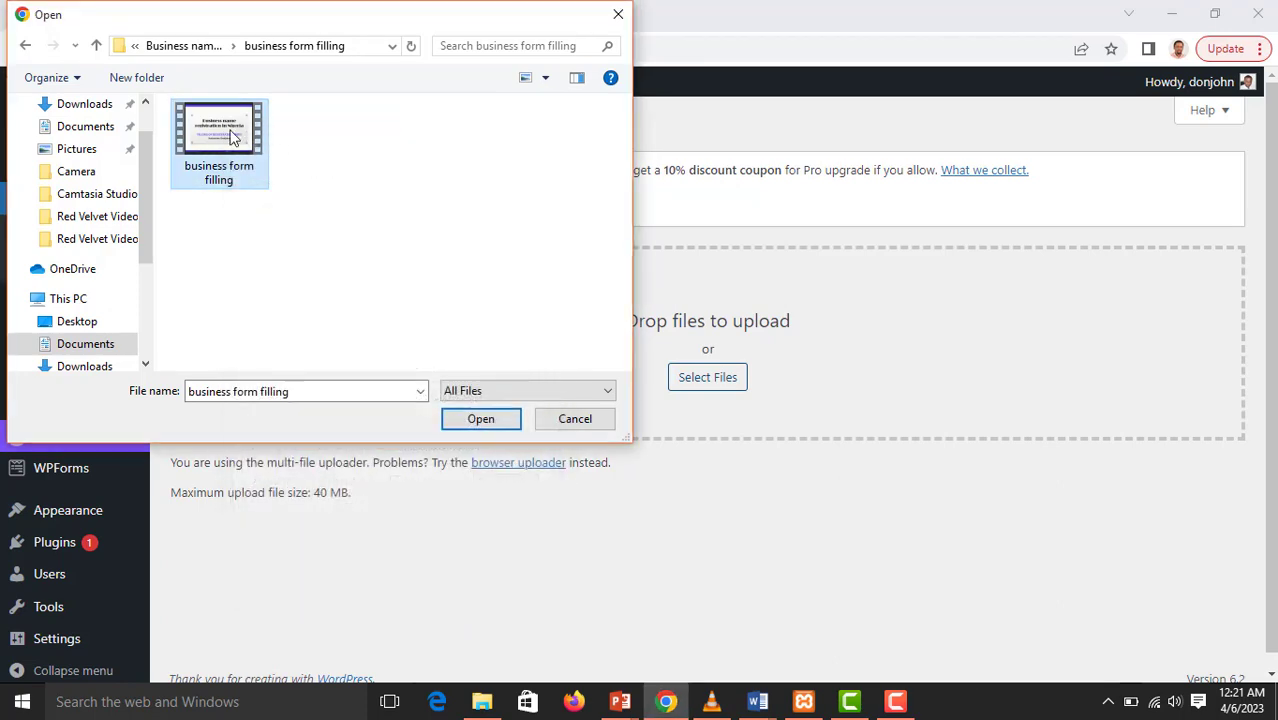
click(478, 418)
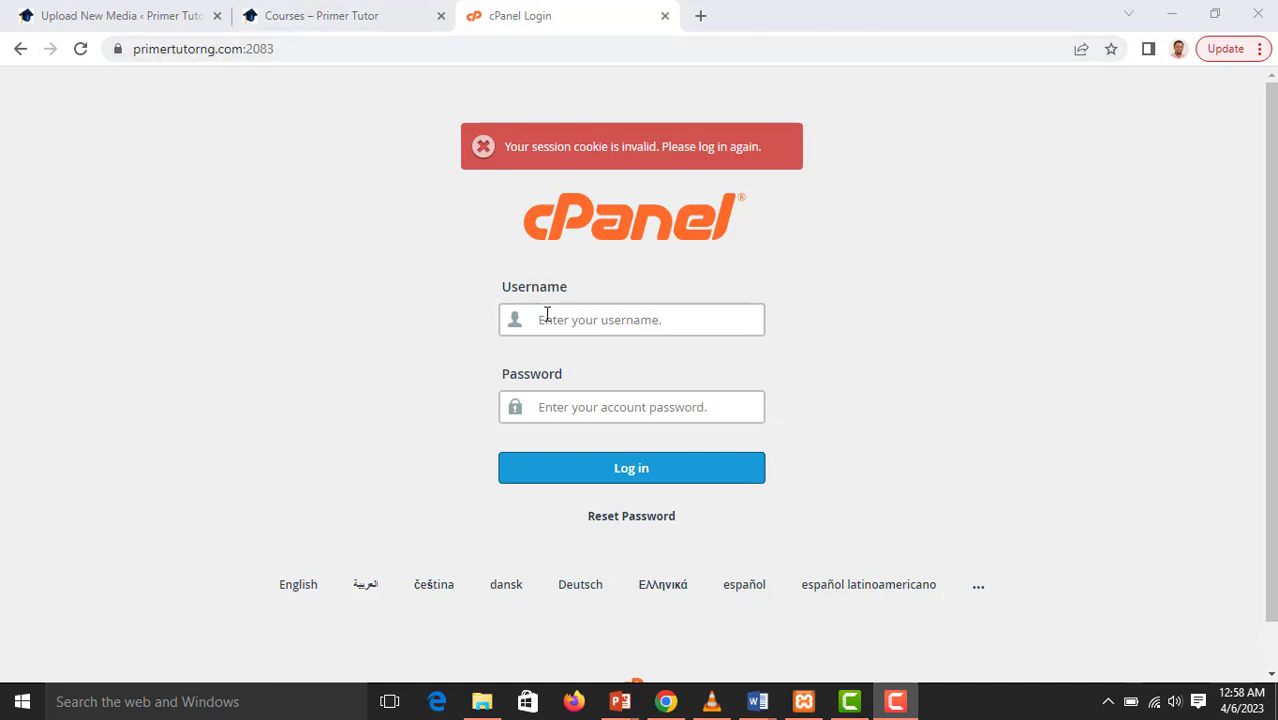
Log in to the cPanel of primertutorng.com with the account username and password
click(547, 316)
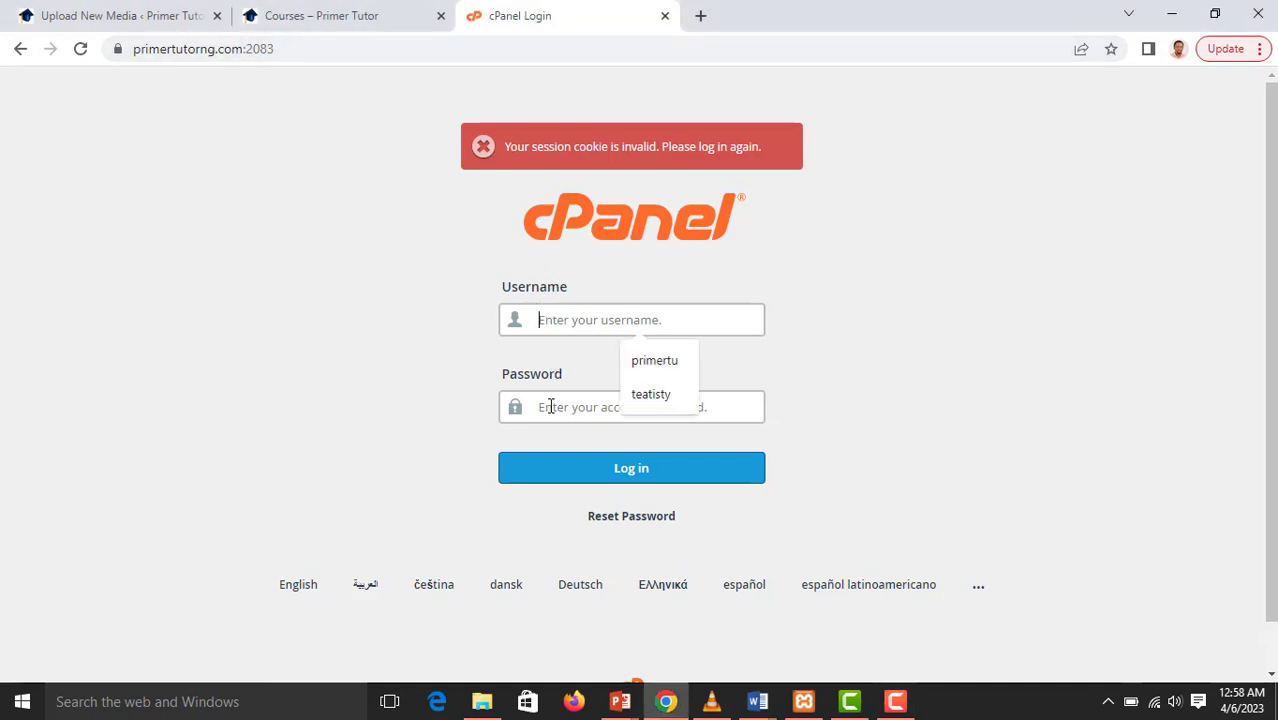
click(550, 407)
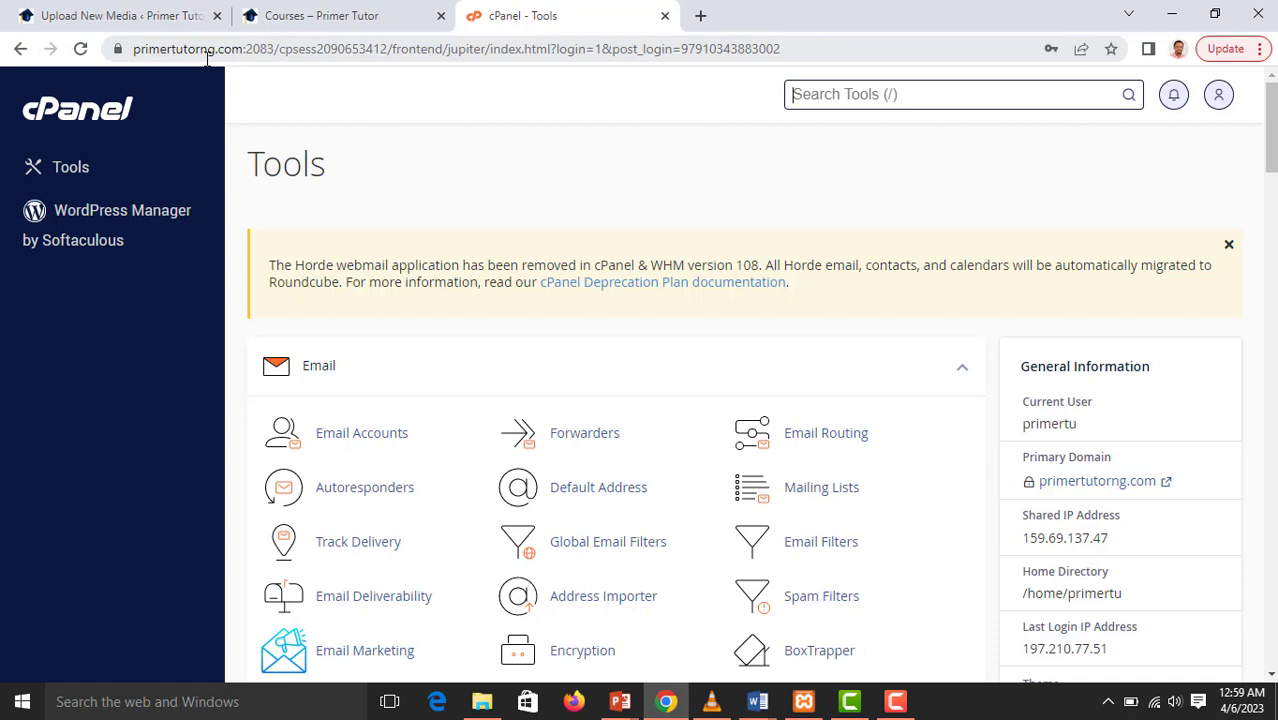
Open primertutorng.com/wp-admin in a new browser tab and log in to the live site's dashboard with the username and password
click(700, 15)
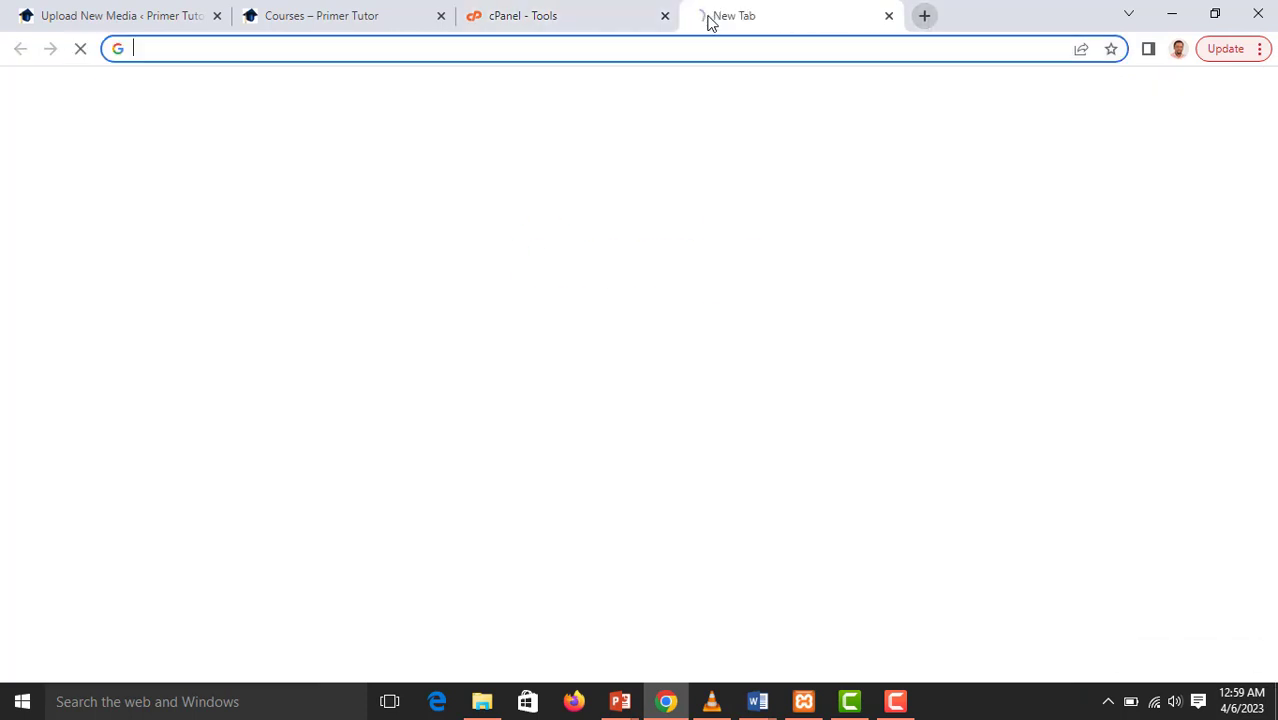
click(522, 46)
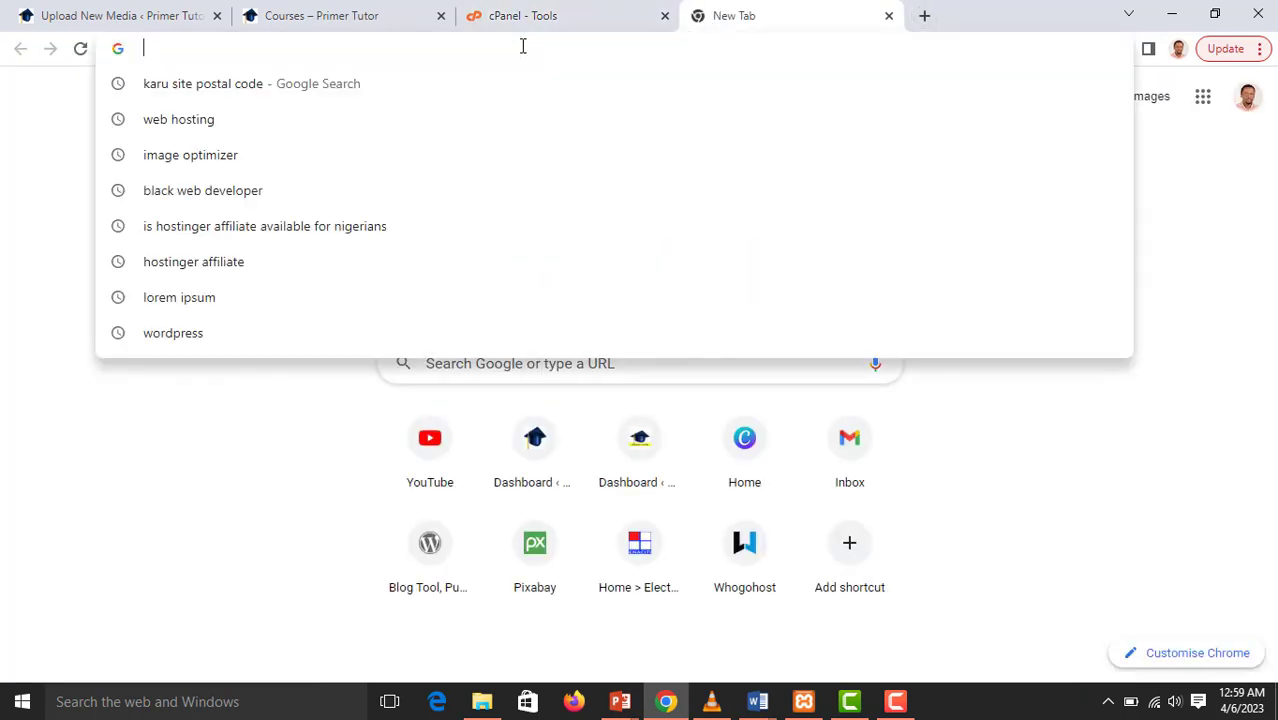
text(wor)
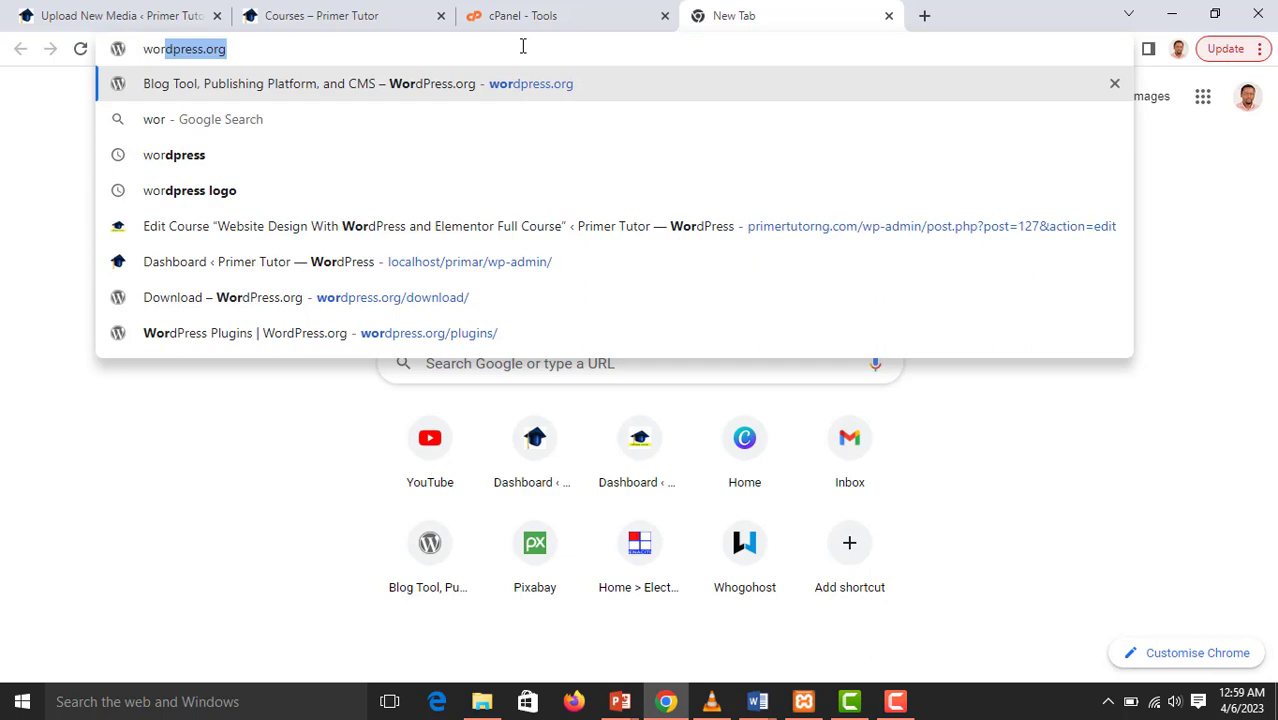
key(BackSpace)
key(BackSpace)
key(BackSpace)
key(BackSpace)
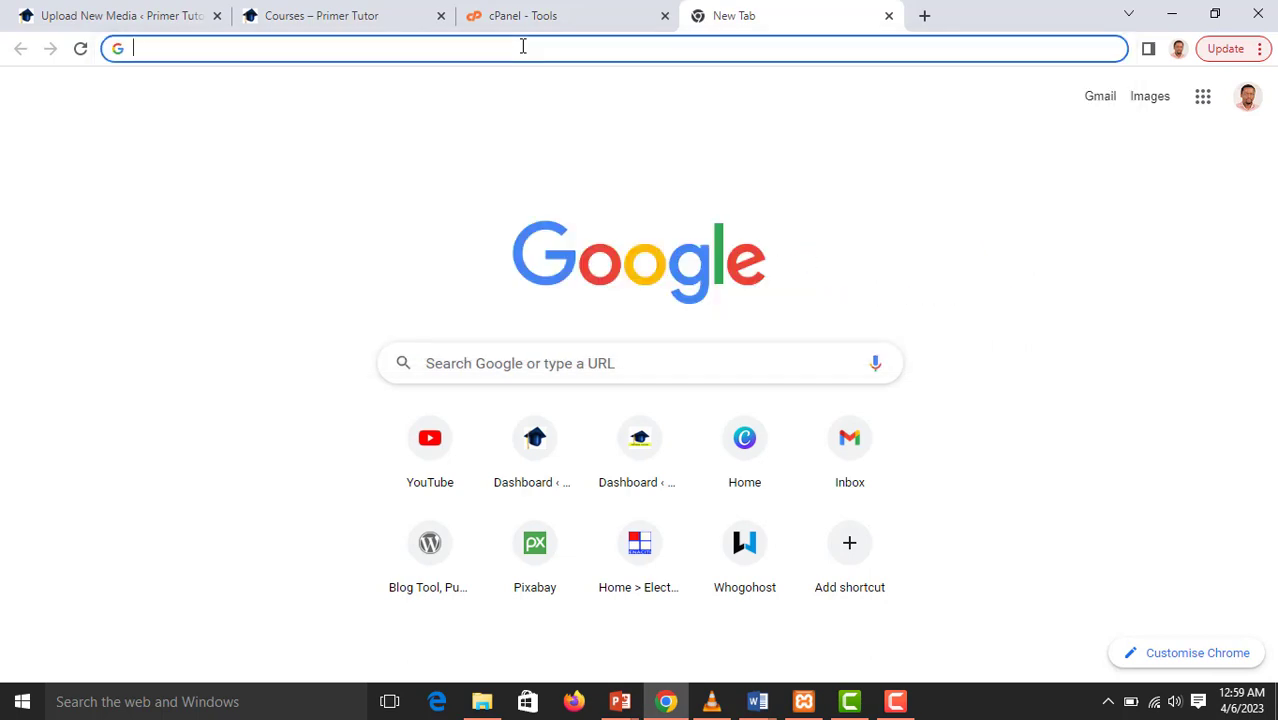
text(pri)
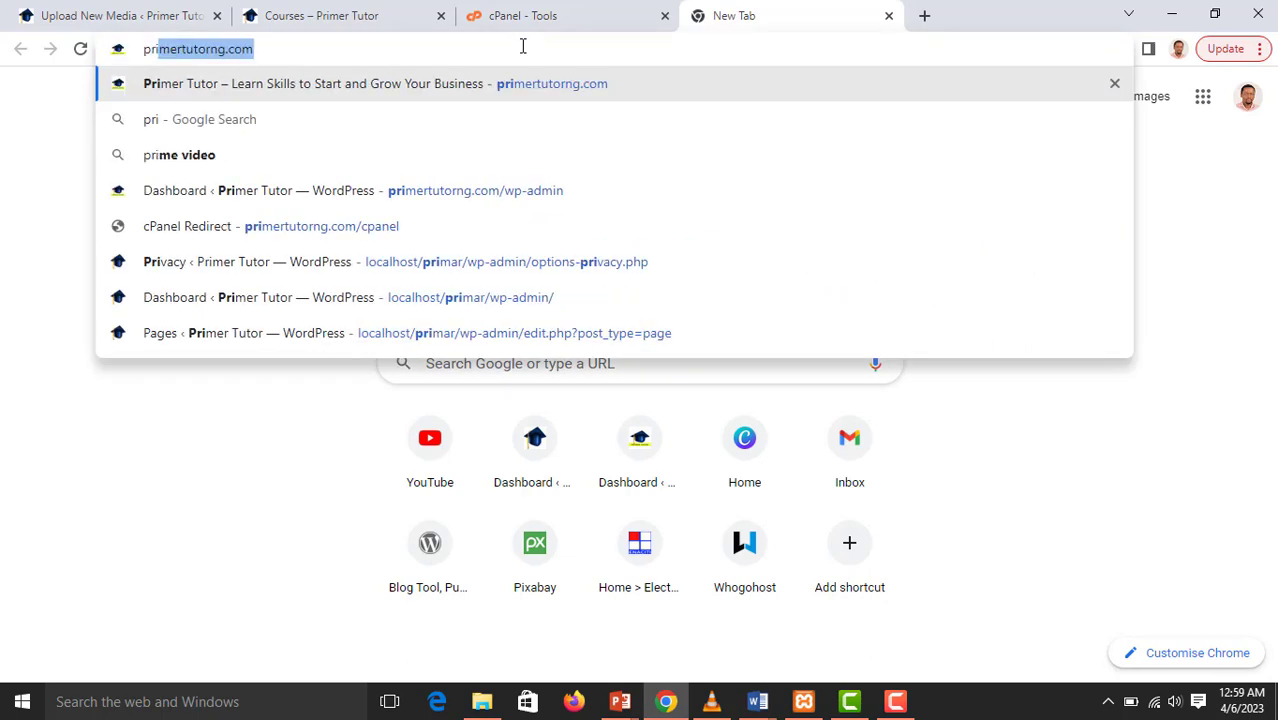
key(Right)
text(/)
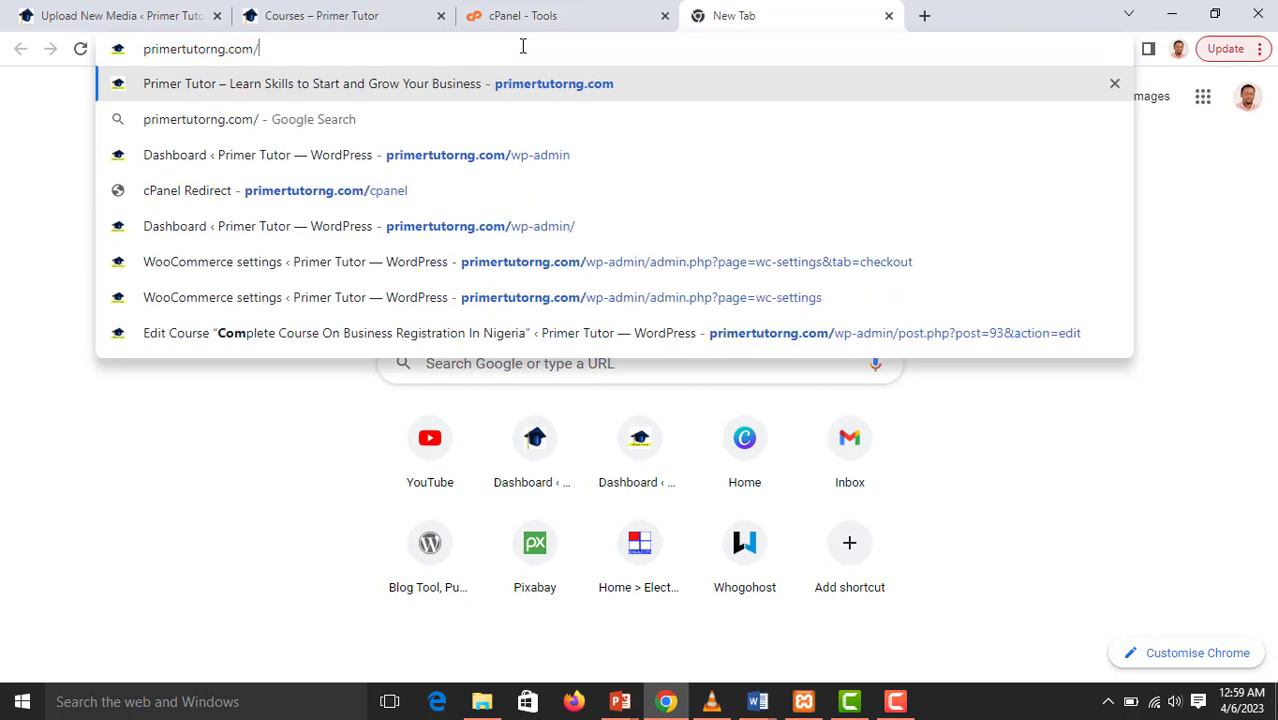
click(590, 157)
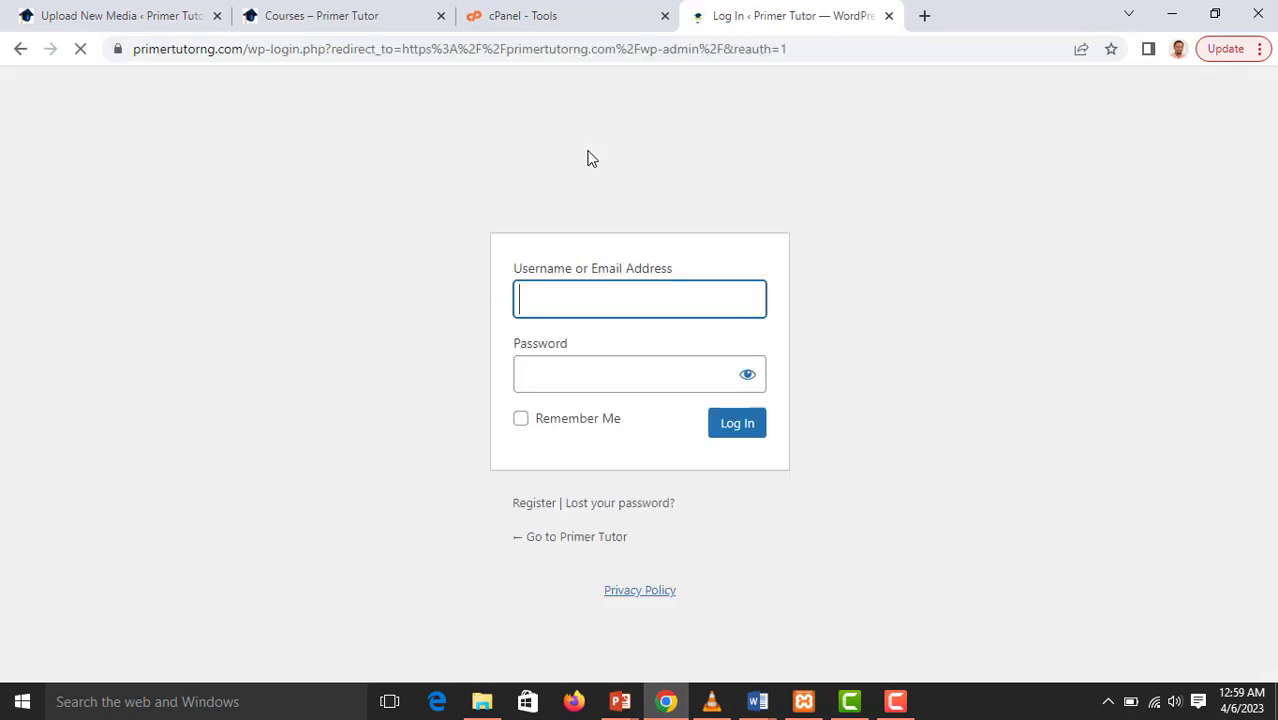
click(550, 293)
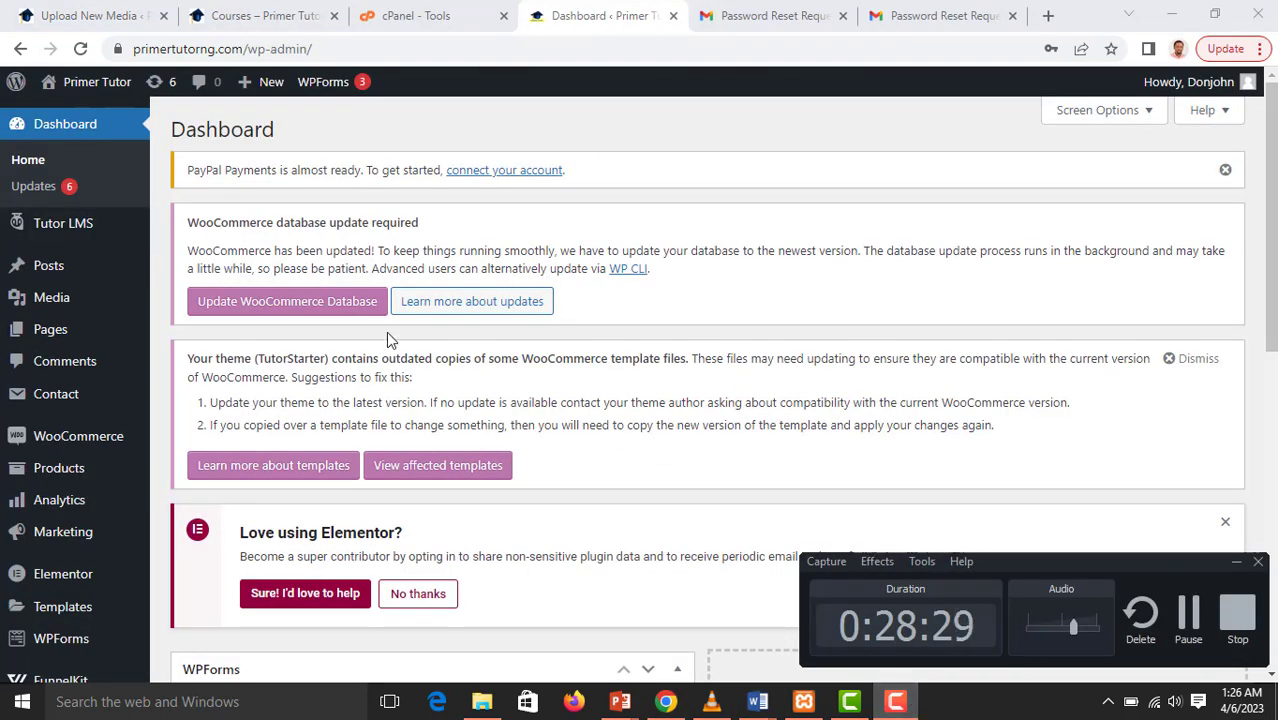
Open the live site's new media upload page and check its maximum upload file size
mouse_move(40, 295)
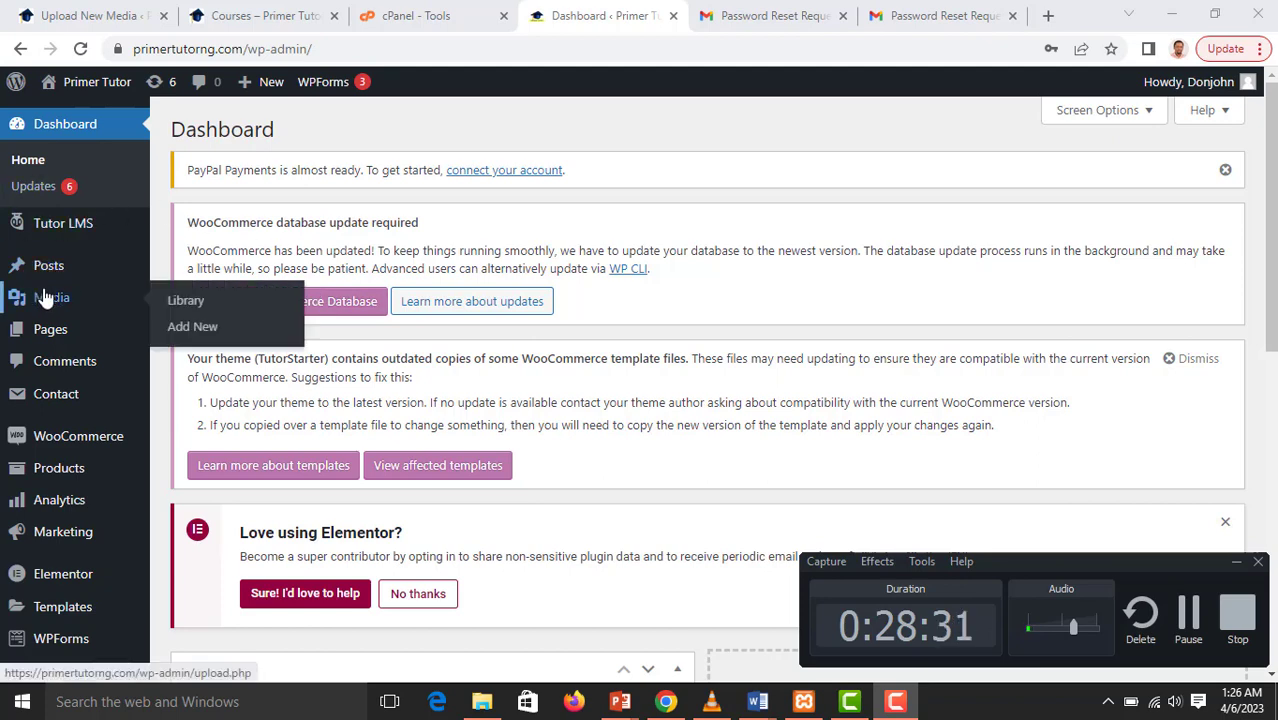
click(198, 327)
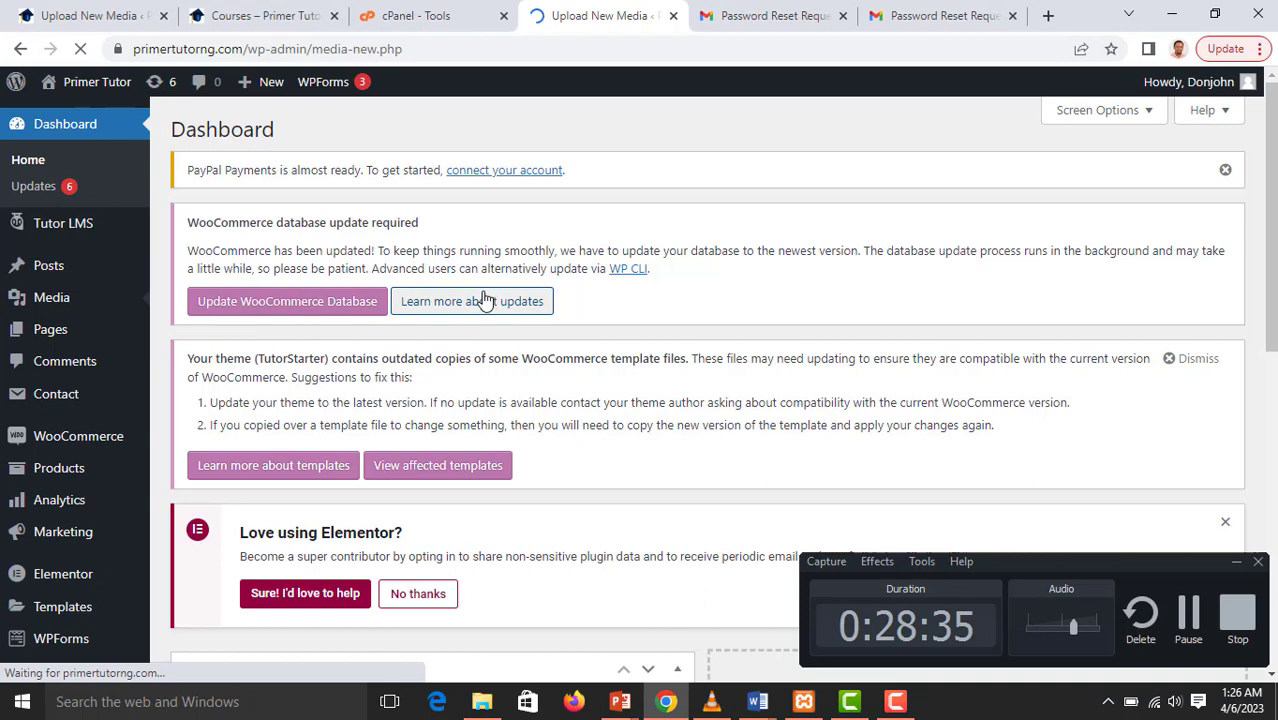
scroll(330, 360, down, 2)
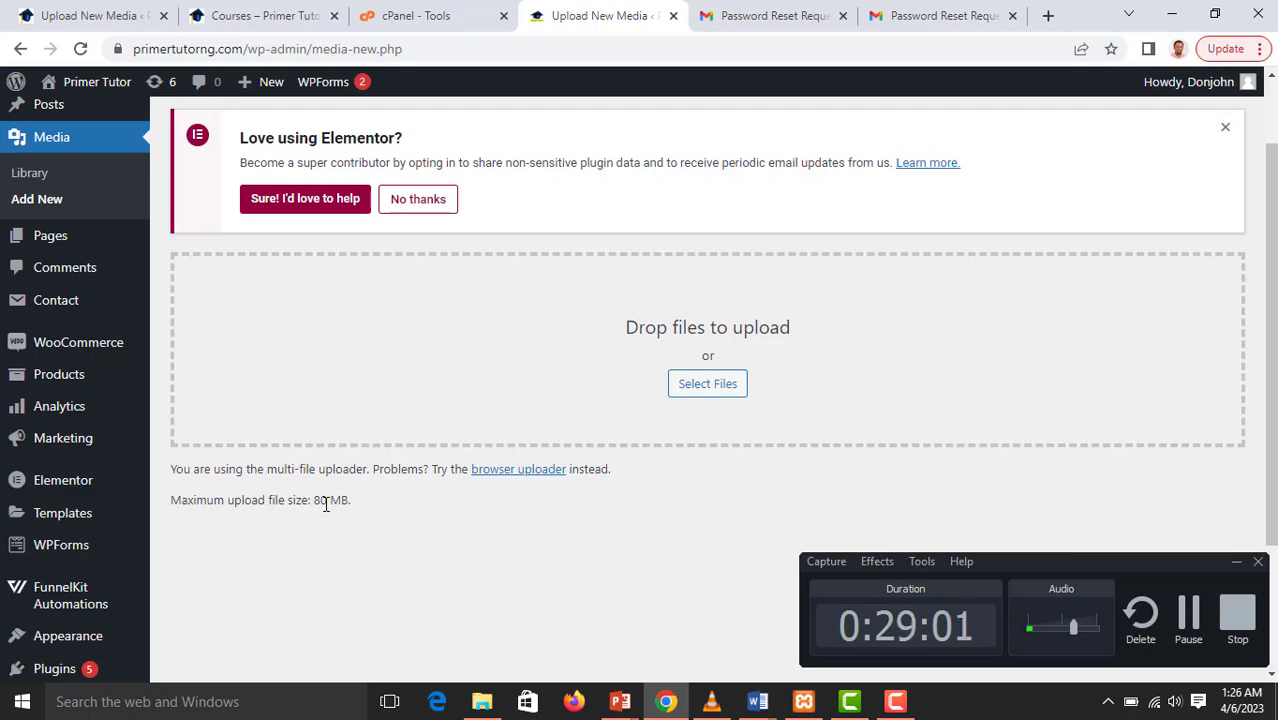
Switch back to cPanel, look through the tool groups and open the MultiPHP INI Editor from the Software group
click(438, 17)
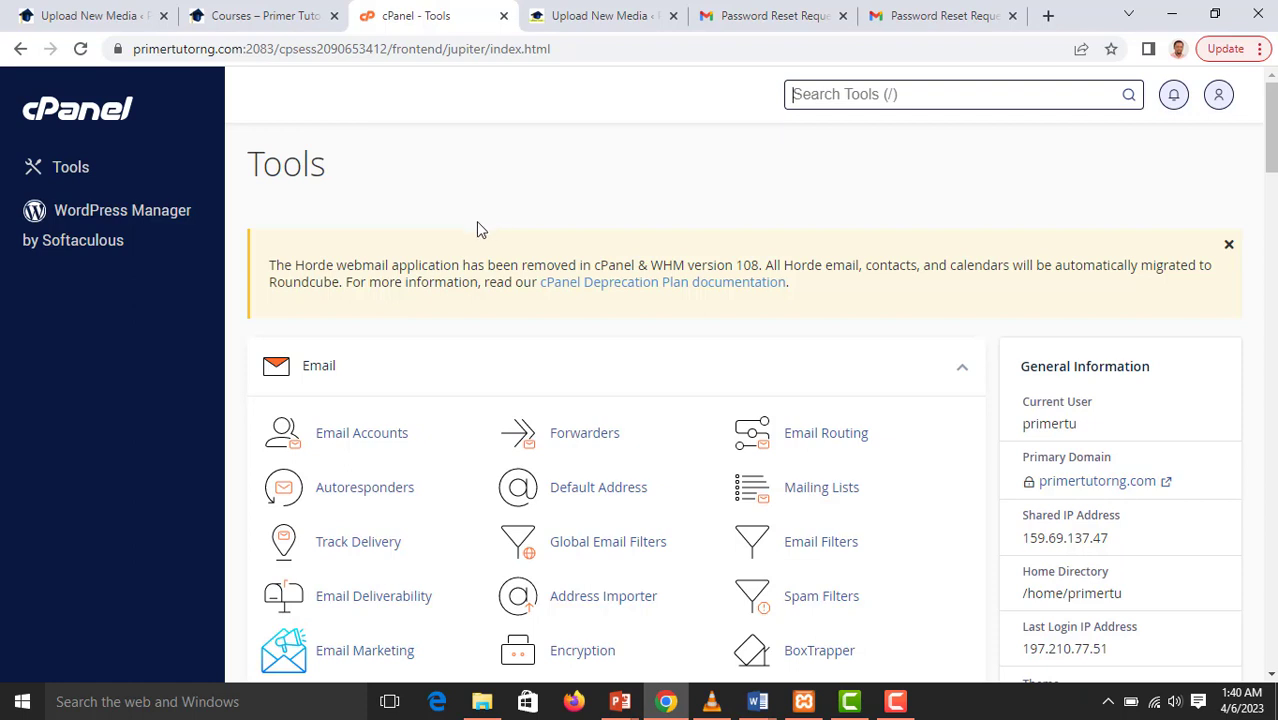
scroll(478, 229, down, 6)
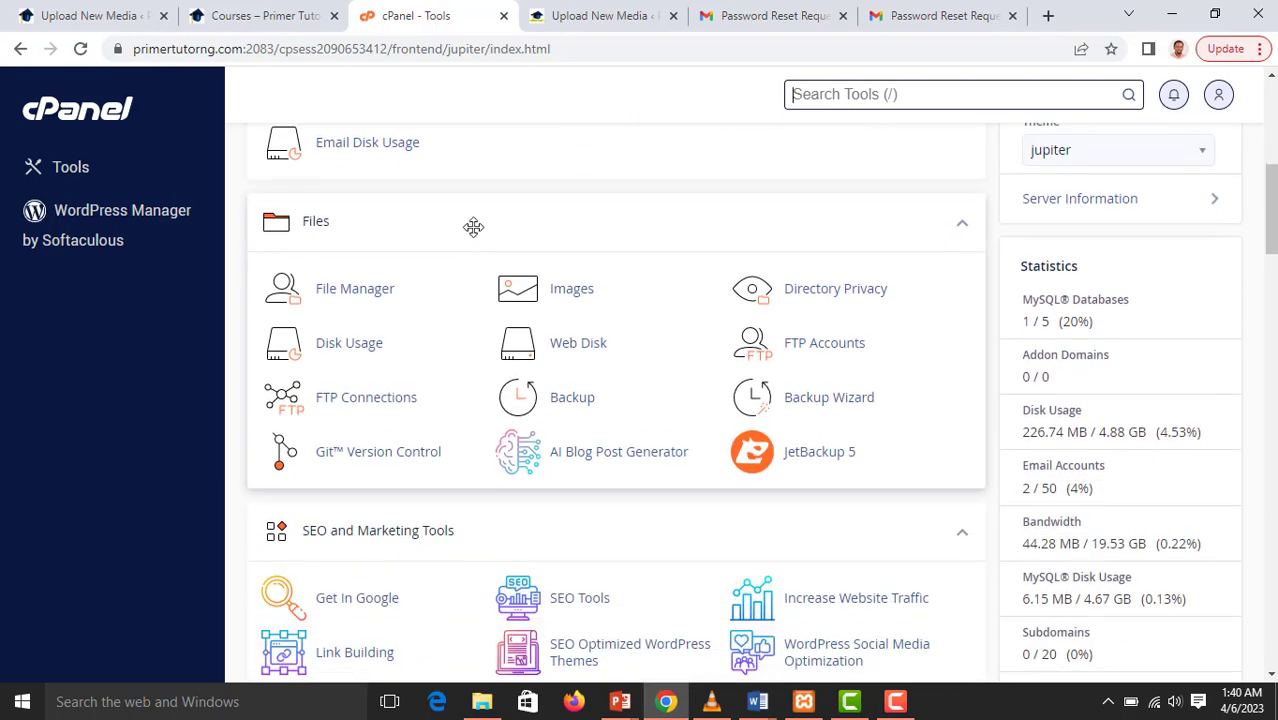
scroll(474, 230, down, 5)
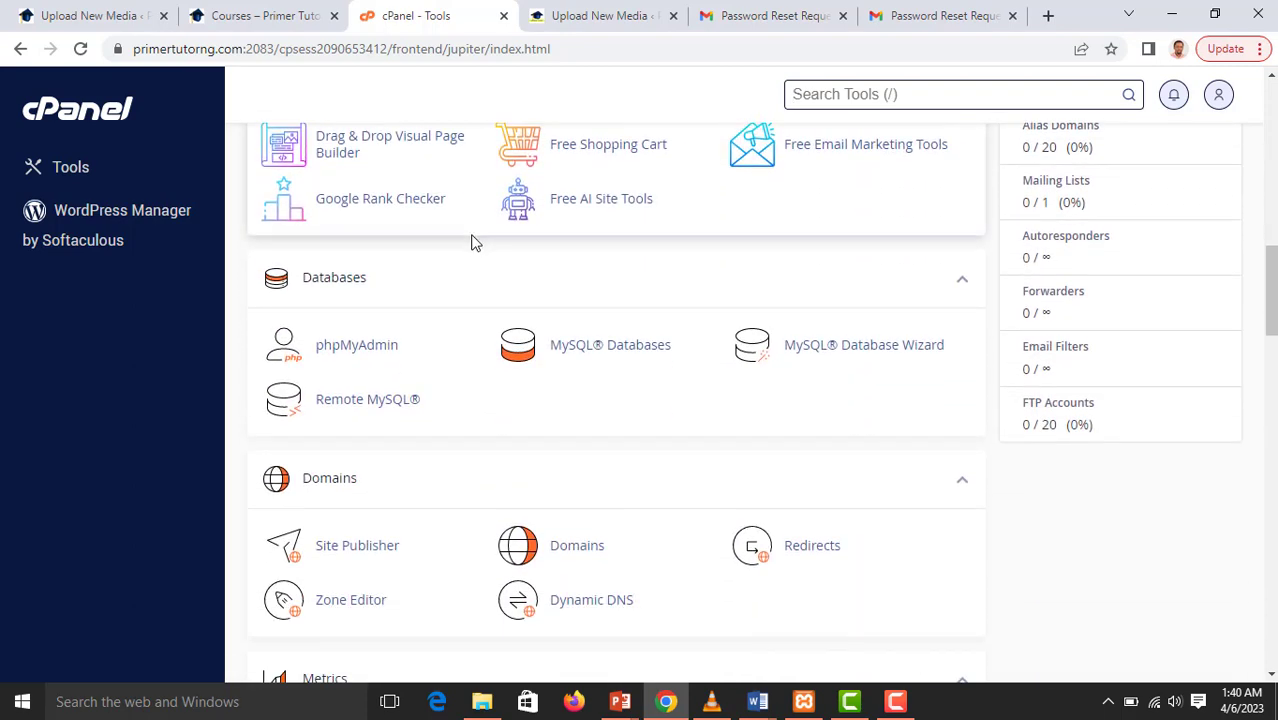
scroll(476, 242, down, 2)
scroll(472, 243, up, 3)
scroll(470, 245, down, 4)
scroll(468, 248, down, 4)
scroll(465, 253, down, 4)
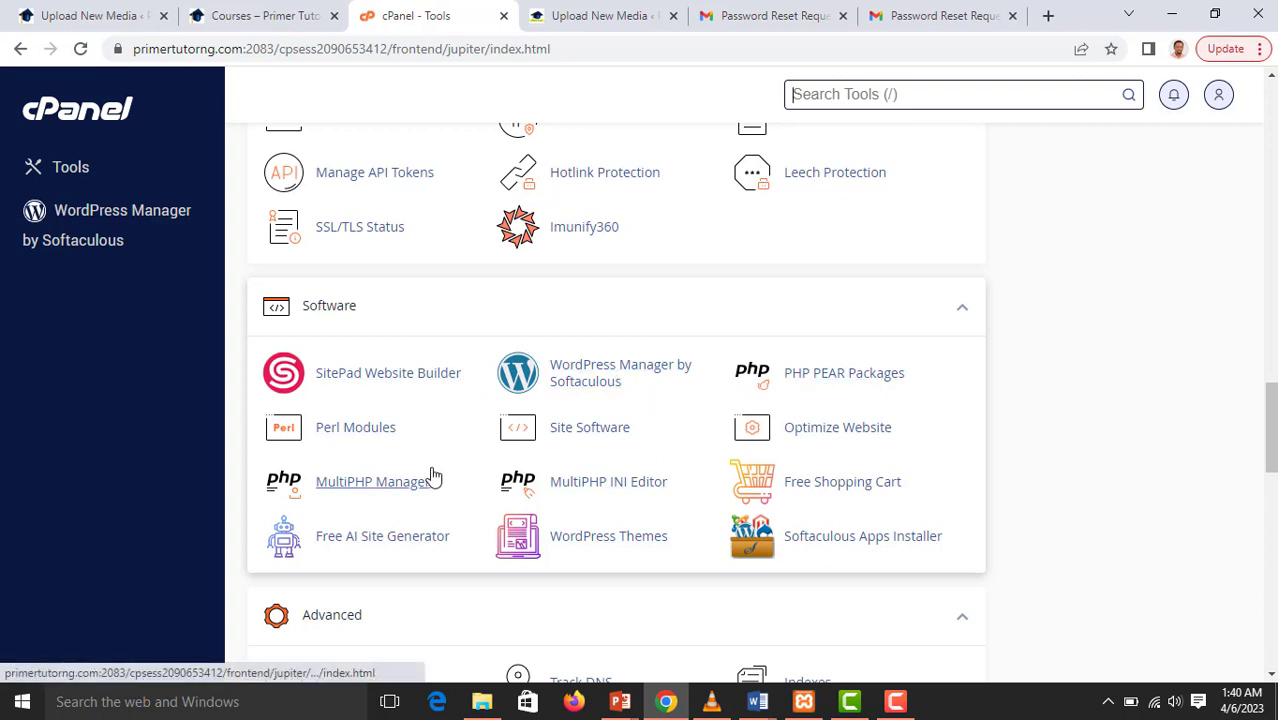
click(638, 490)
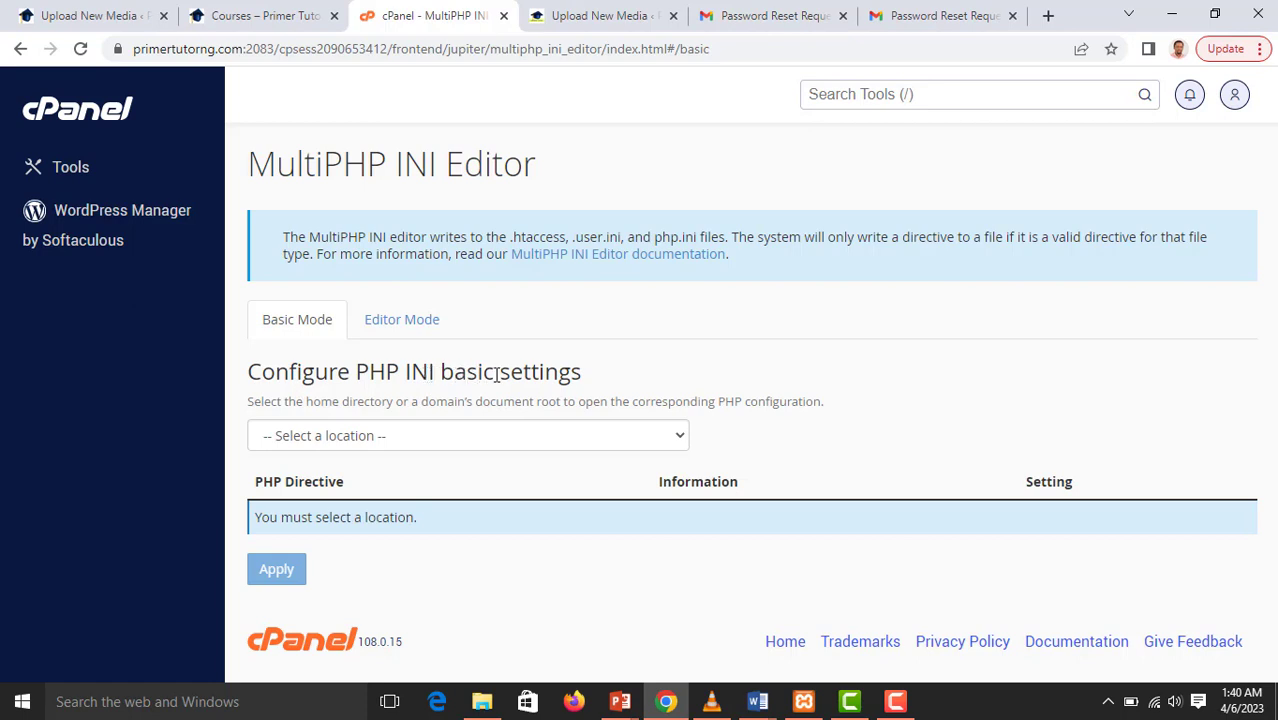
Load the basic PHP INI settings for primertutorng.com and examine the memory and file size directives
click(594, 442)
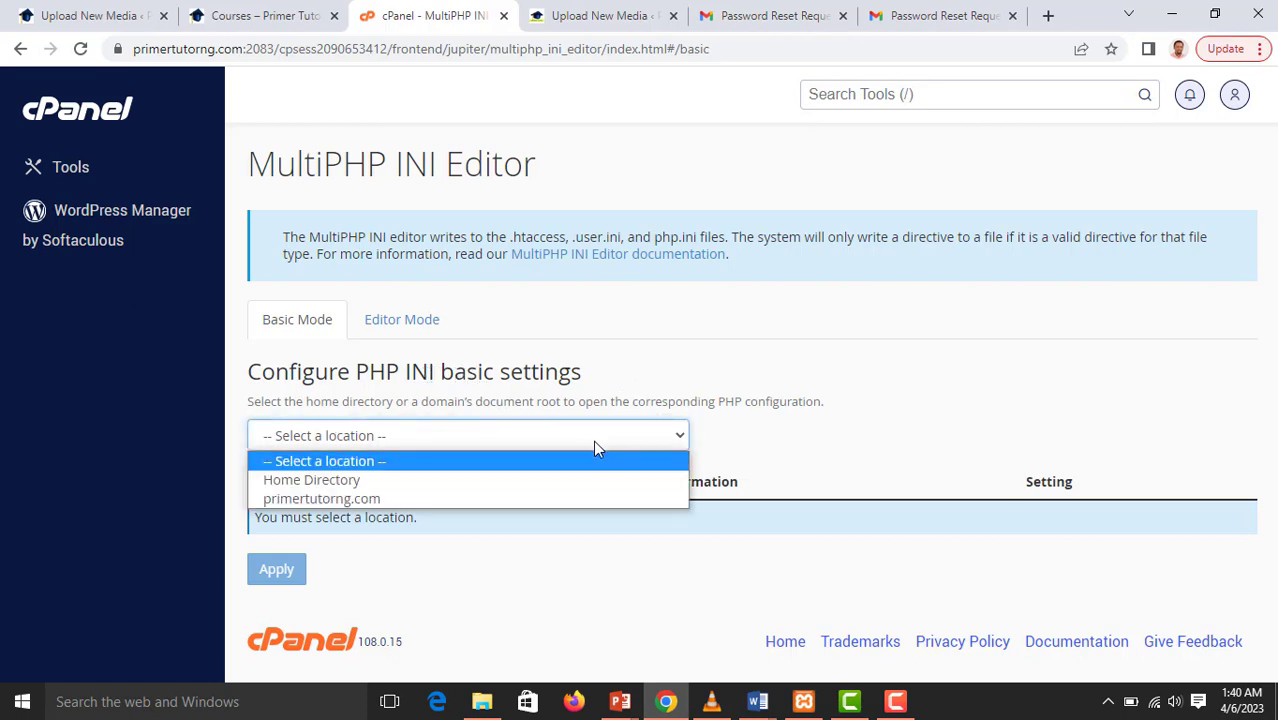
click(548, 500)
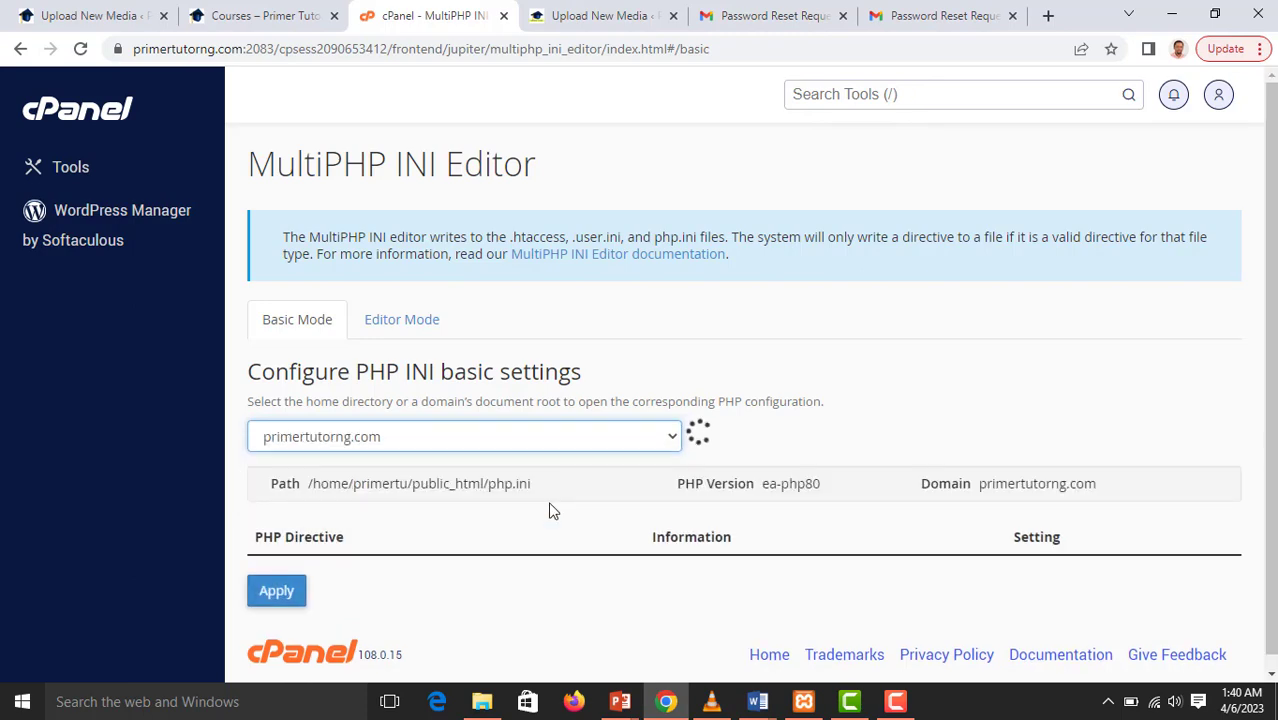
scroll(949, 385, down, 2)
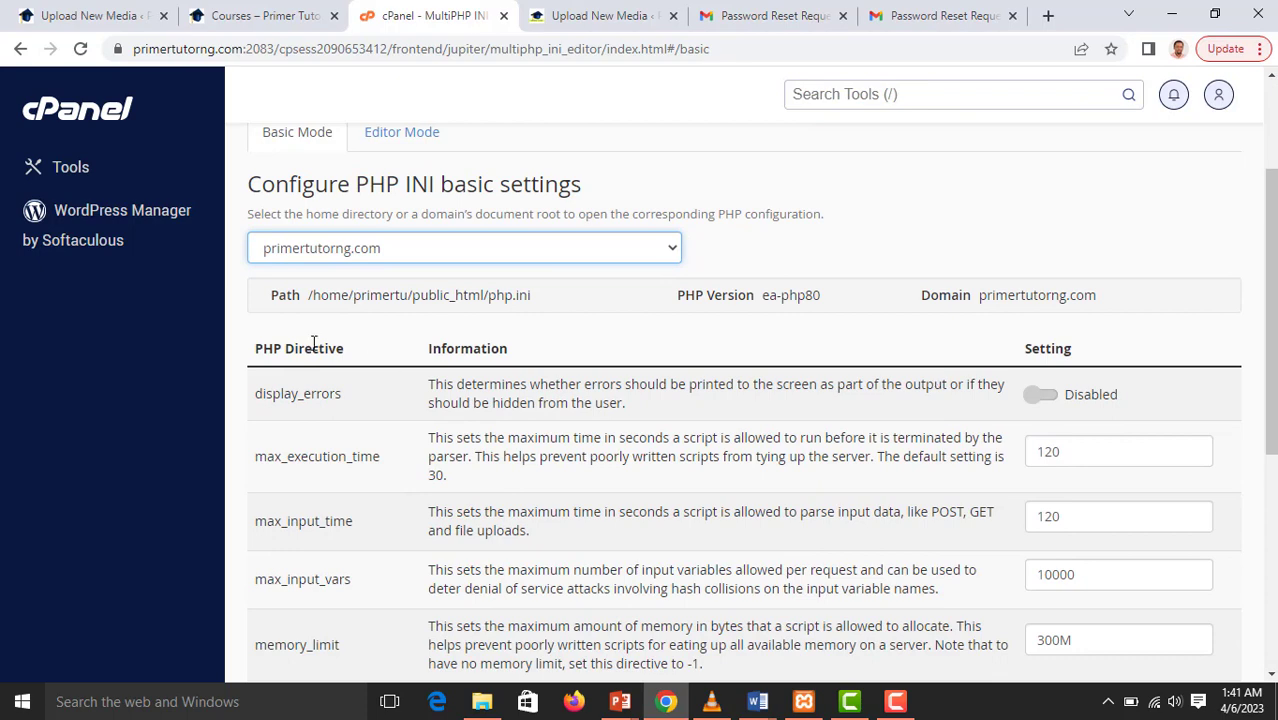
scroll(783, 345, down, 2)
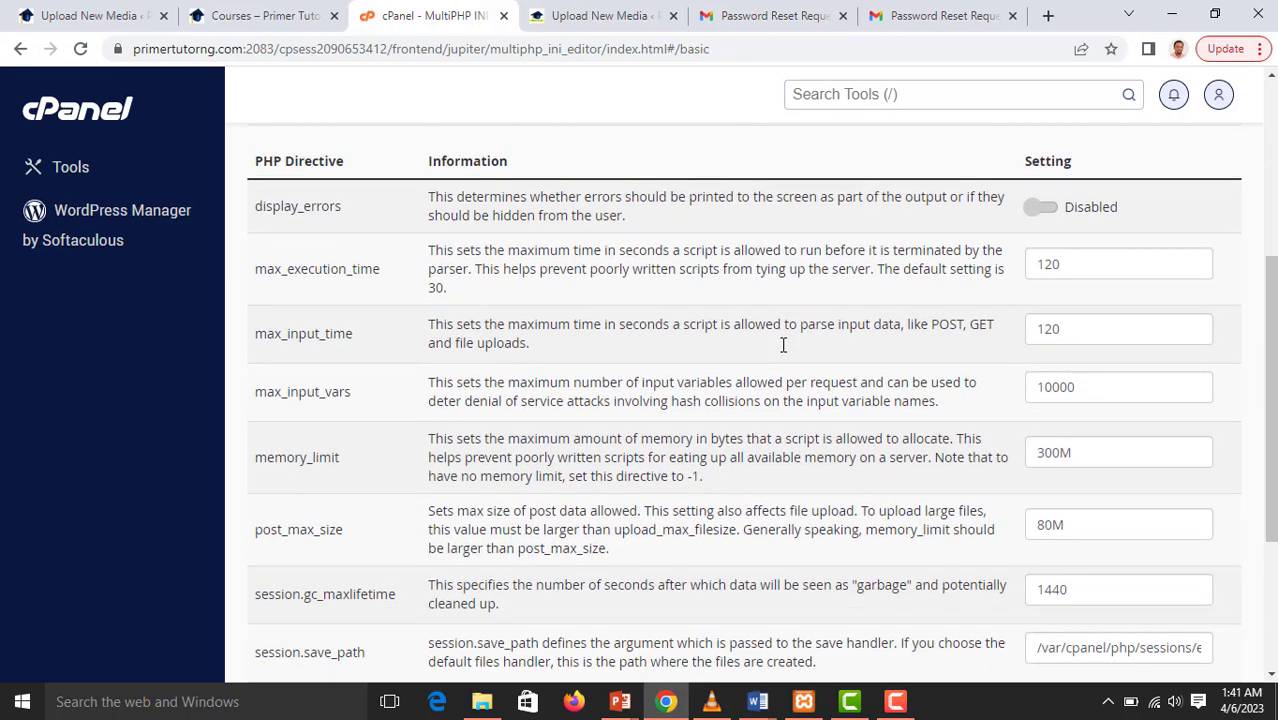
scroll(783, 345, down, 1)
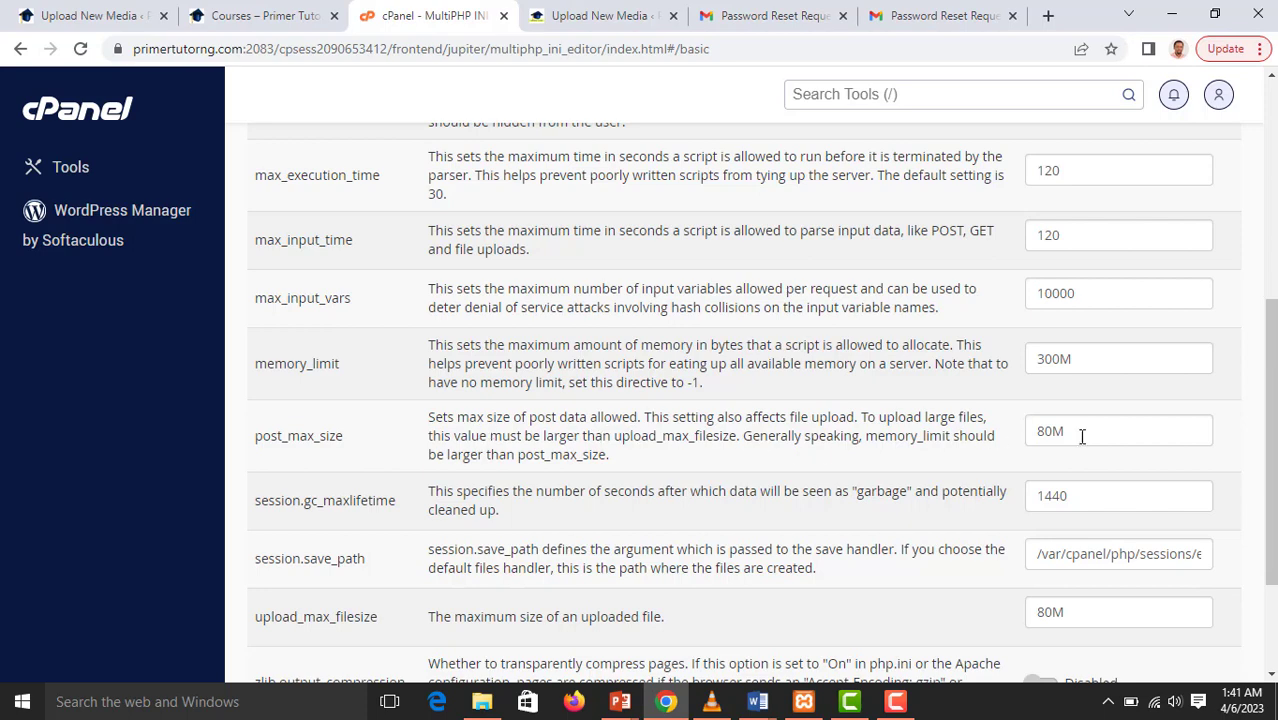
Recheck the live site's maximum upload file size and set upload_max_filesize to 512M in cPanel's MultiPHP INI Editor
click(570, 18)
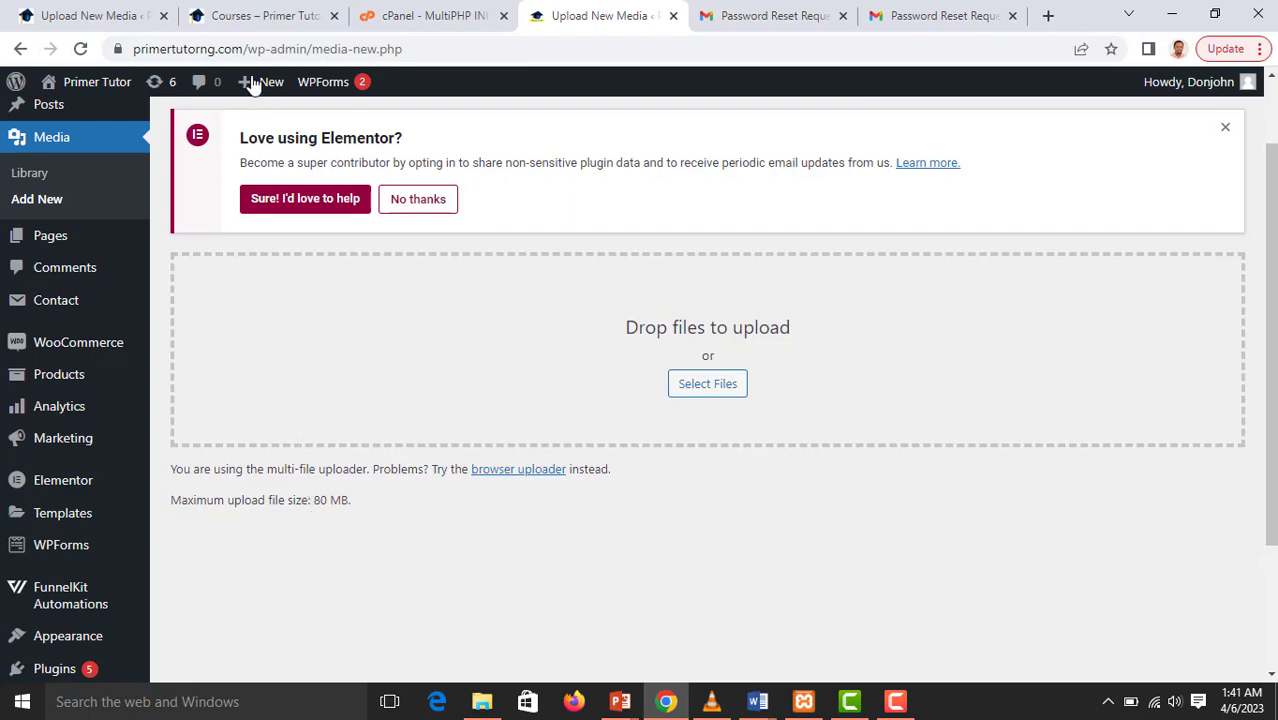
click(422, 14)
scroll(958, 465, down, 2)
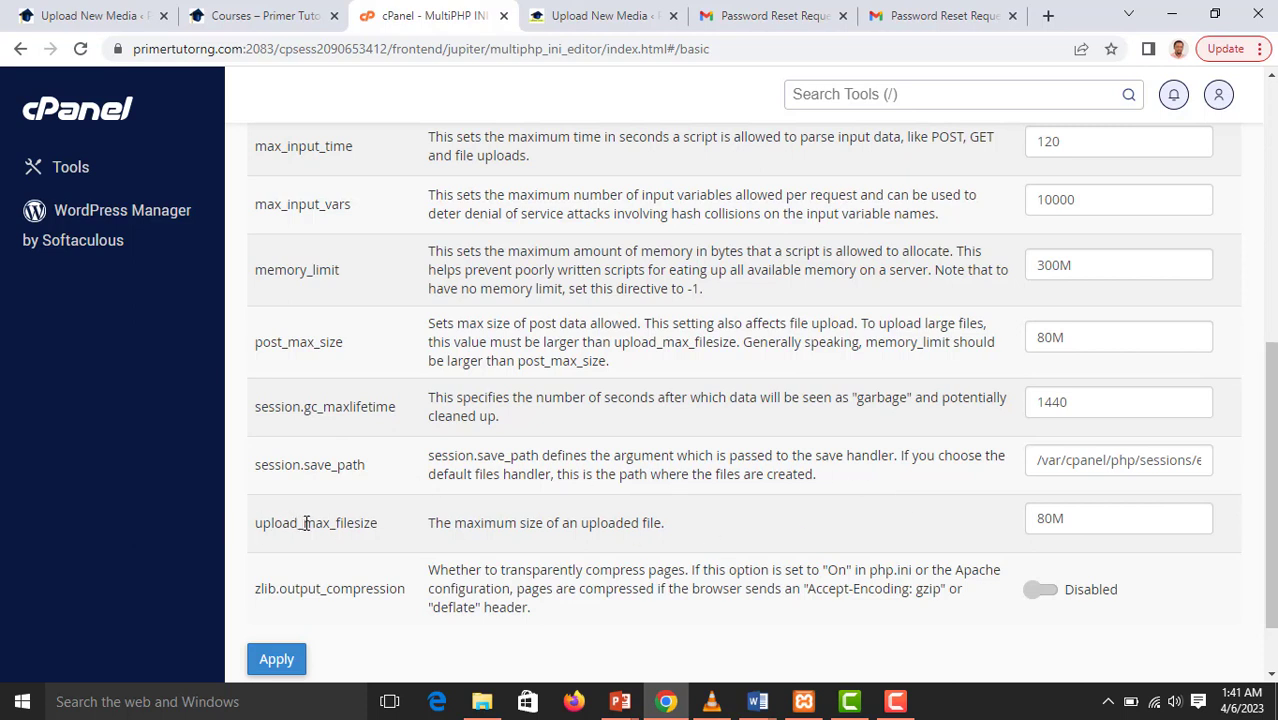
click(1051, 517)
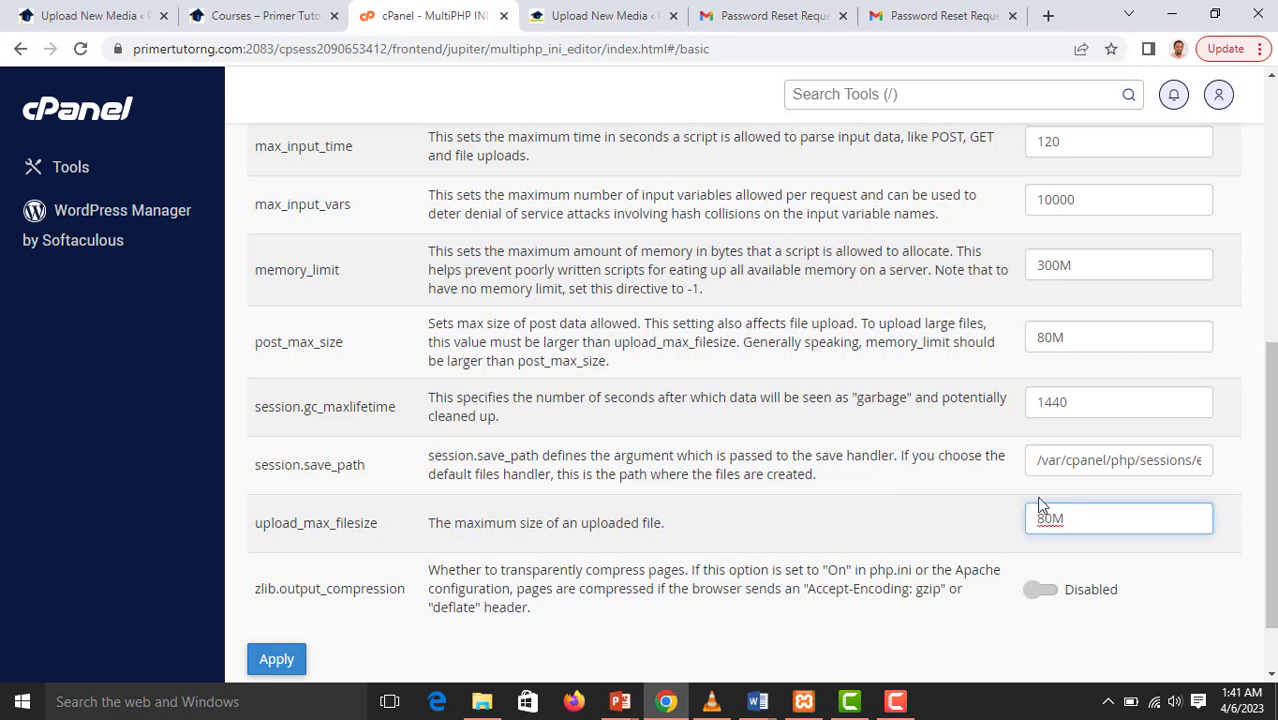
key(BackSpace)
key(BackSpace)
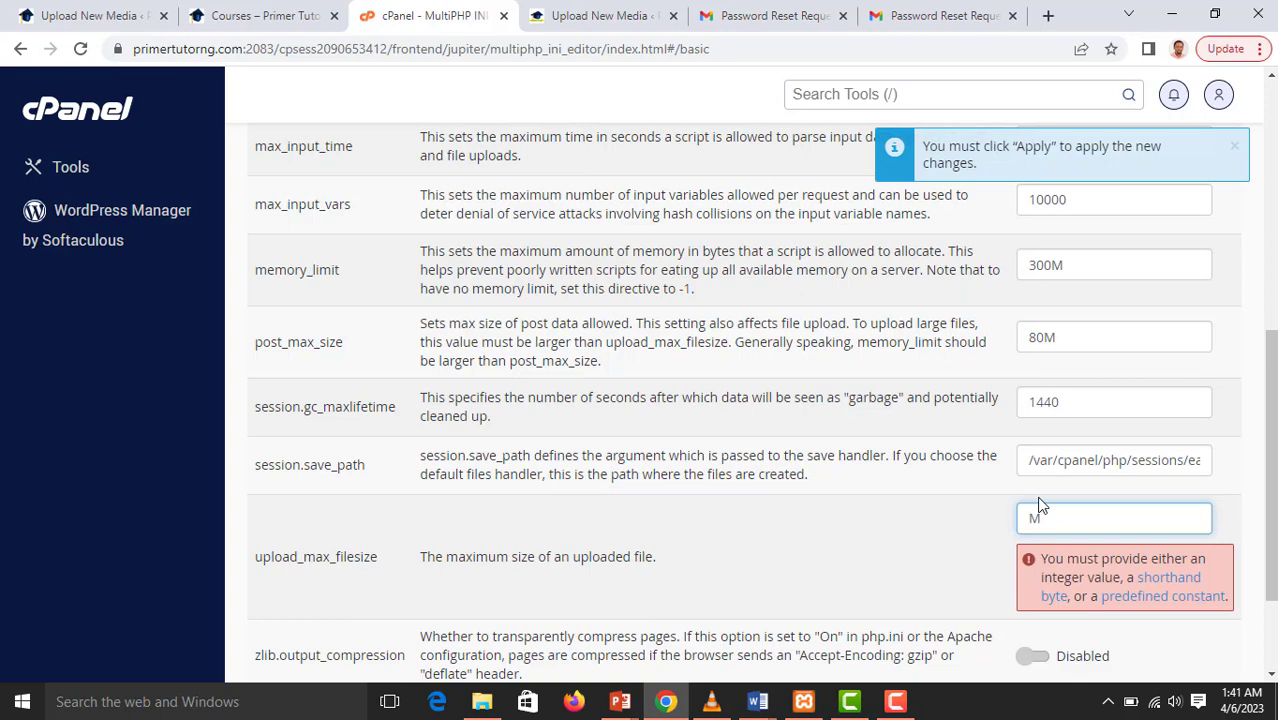
text(512)
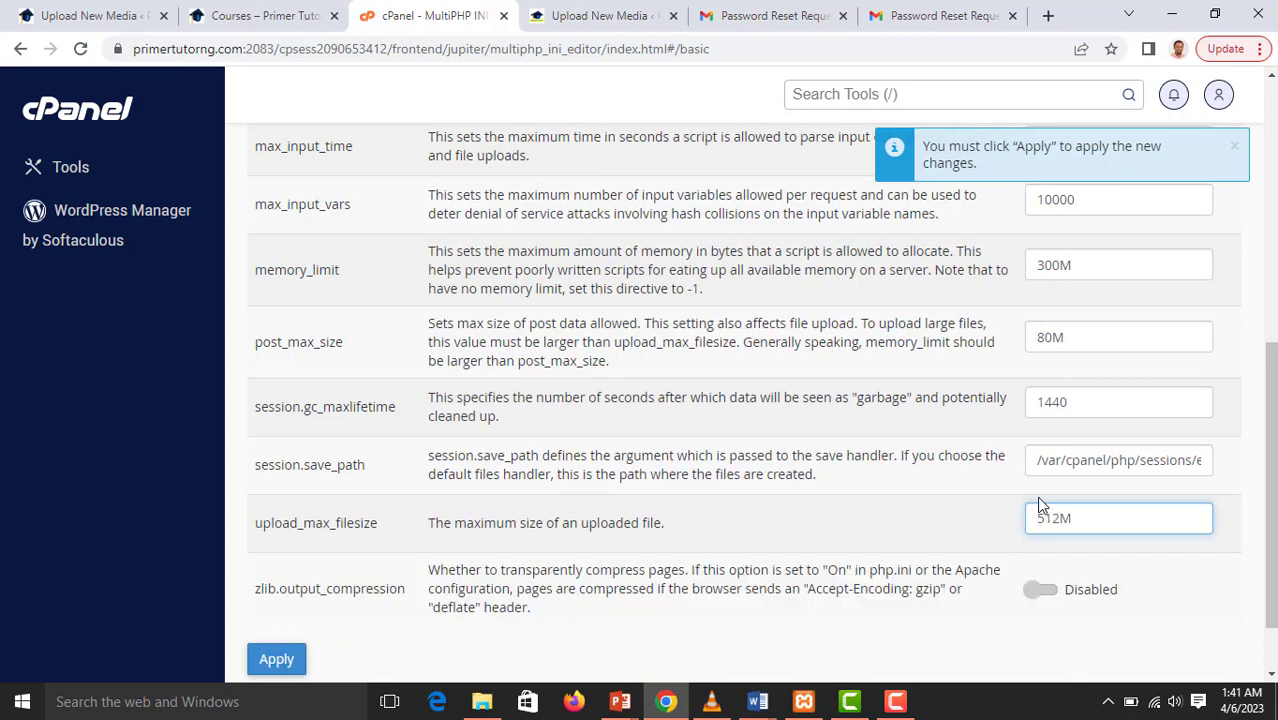
Set both post_max_size and memory_limit to 512M in the basic PHP INI settings
click(1052, 337)
key(BackSpace)
key(BackSpace)
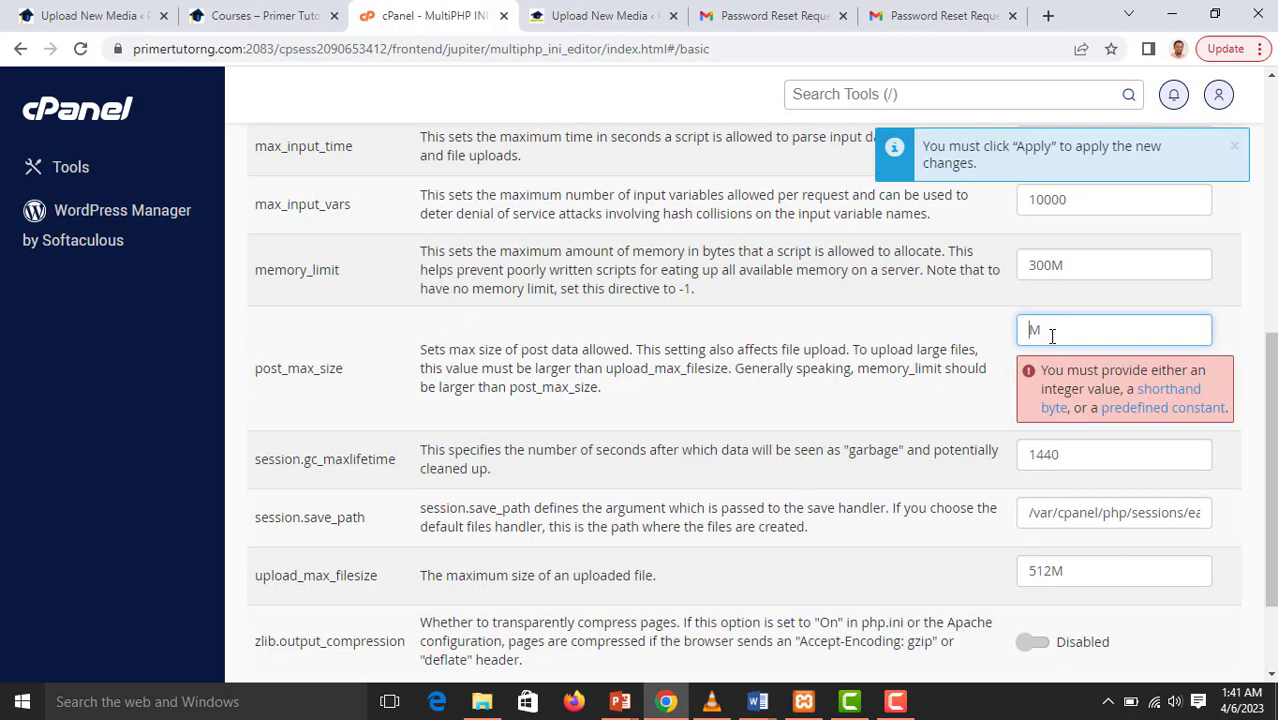
text(512)
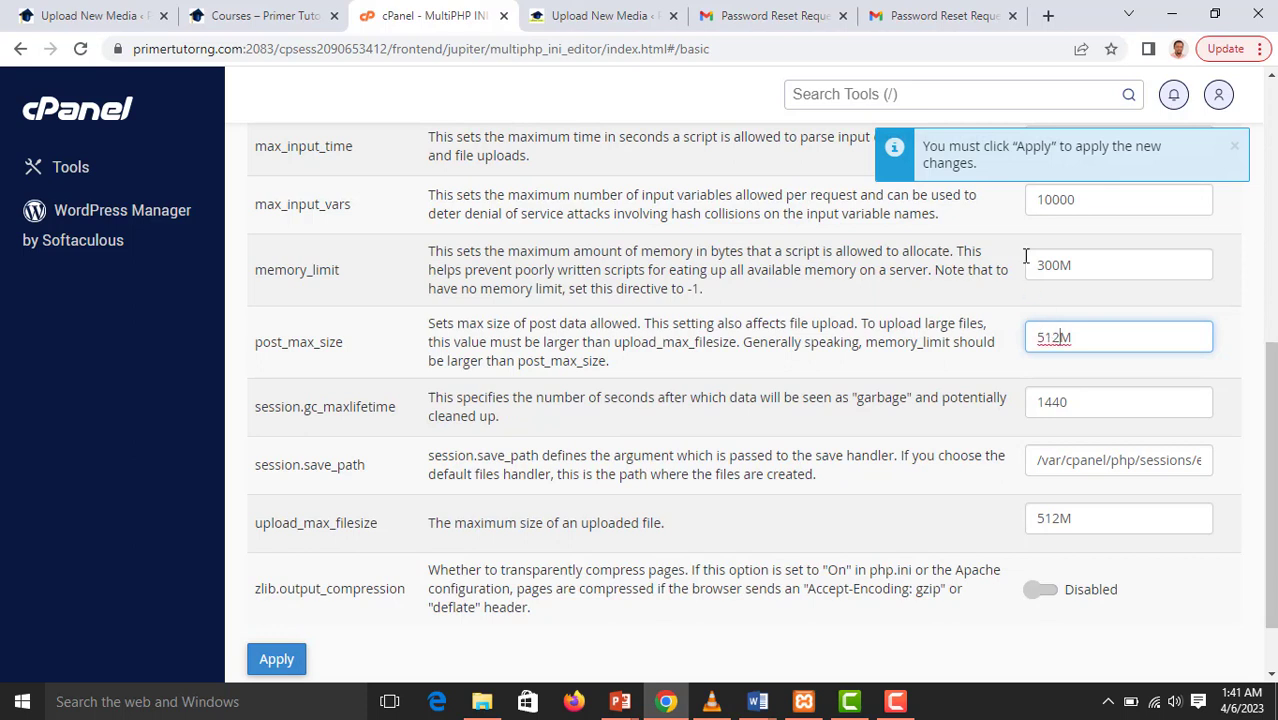
drag(1058, 265, 1037, 265)
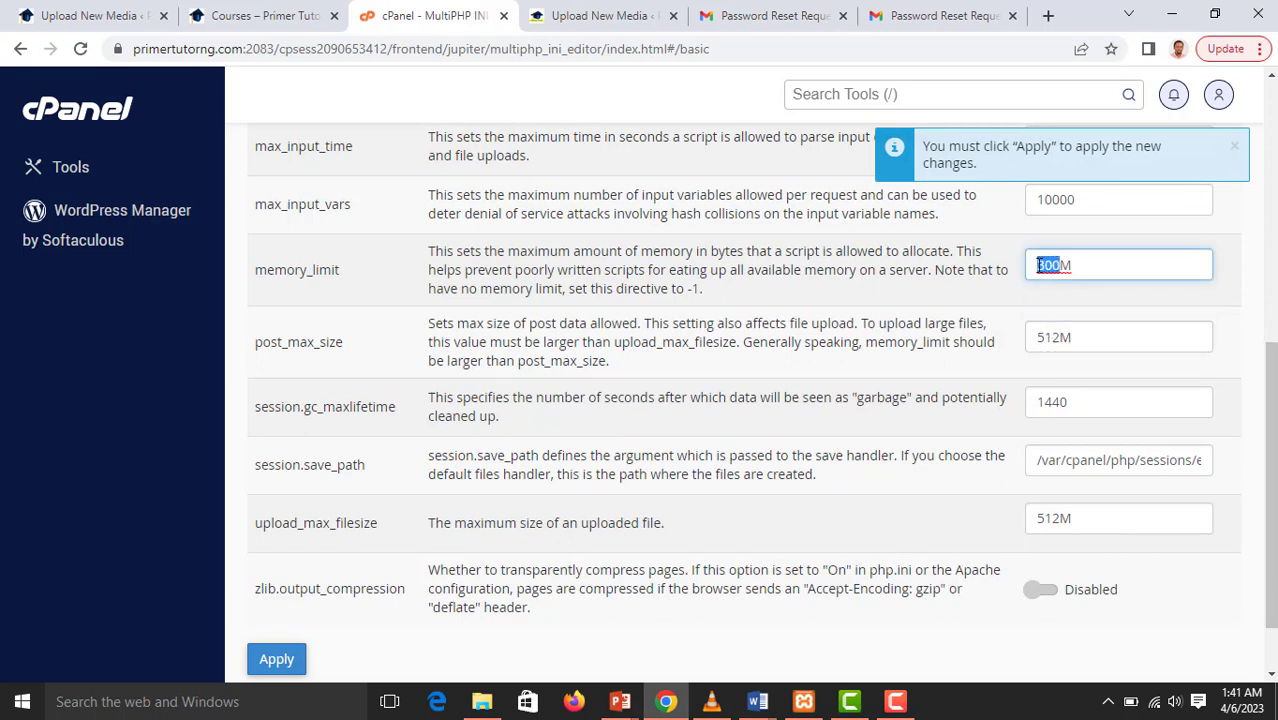
text(512)
scroll(1050, 494, down, 2)
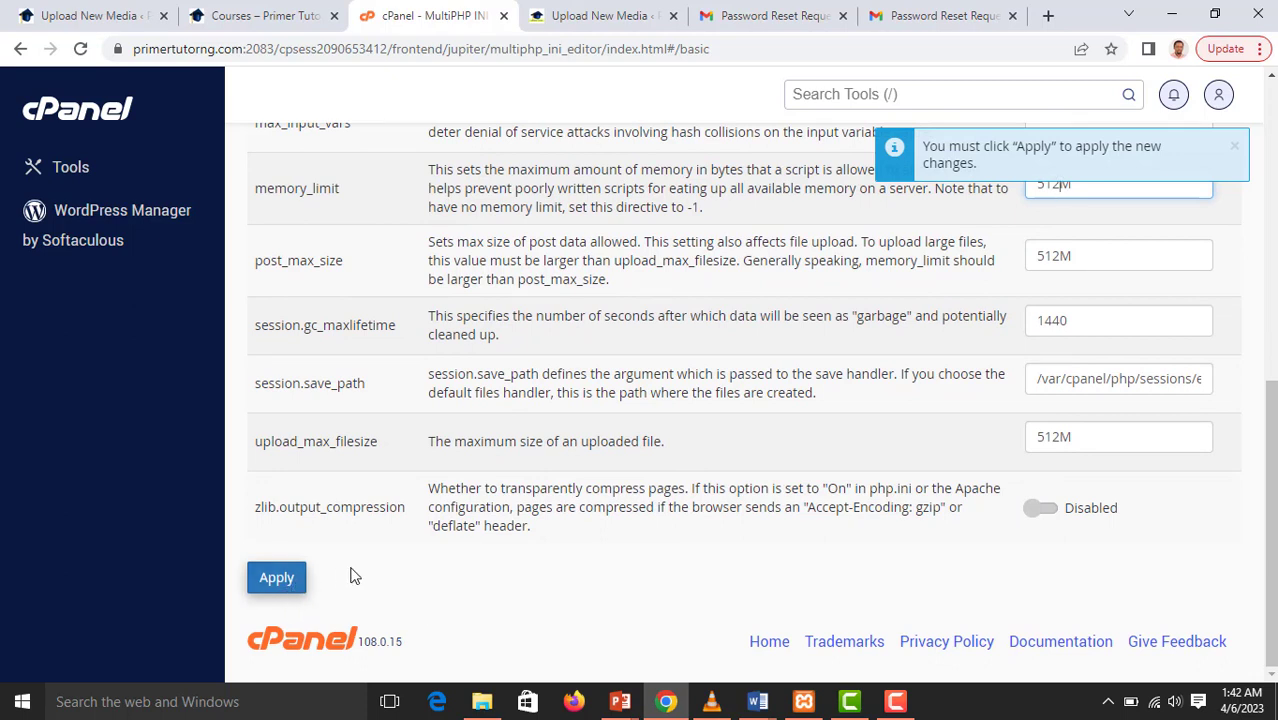
Switch to the live site's media upload page, check the file size of the "top bar and side bar1" video and try to upload it
click(630, 18)
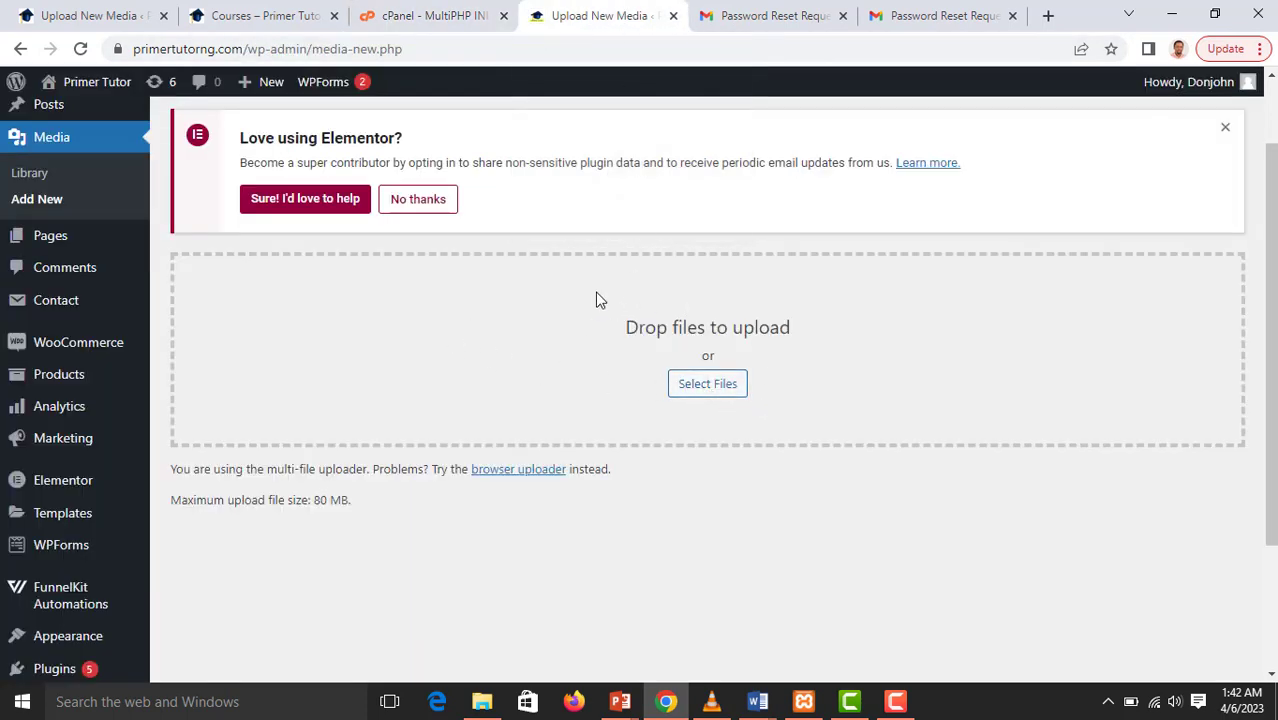
click(712, 390)
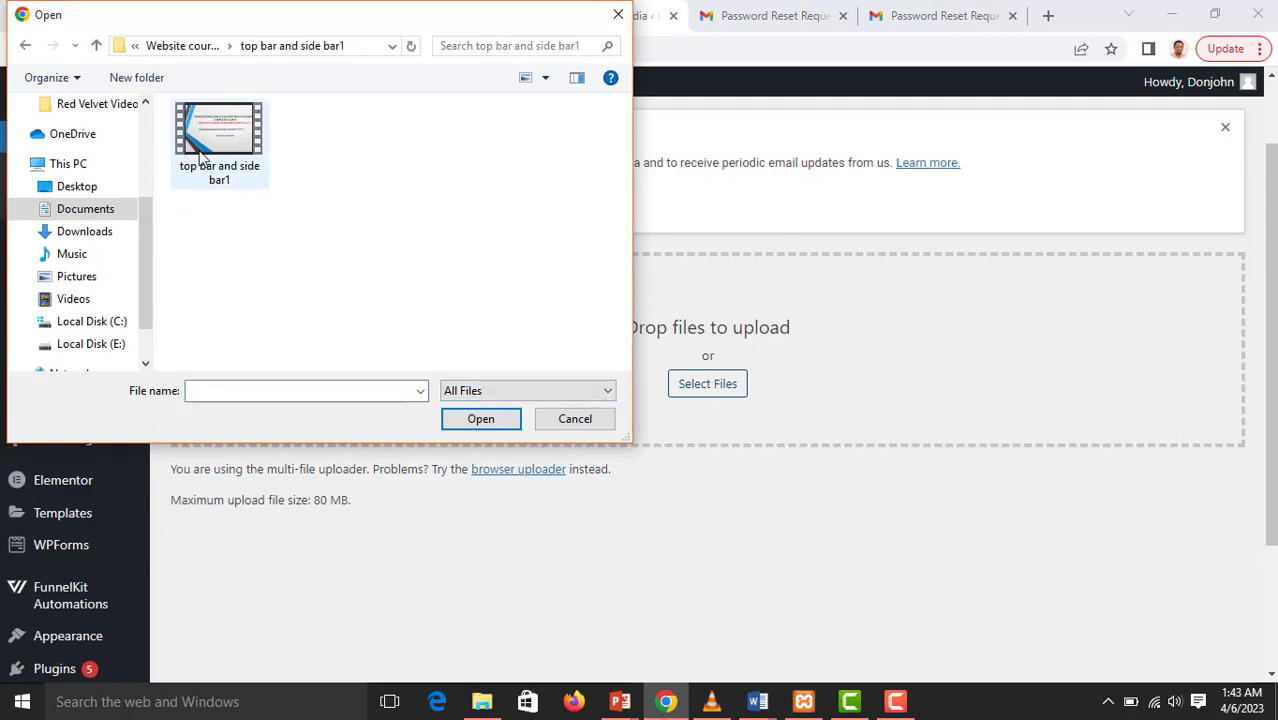
right_click(244, 144)
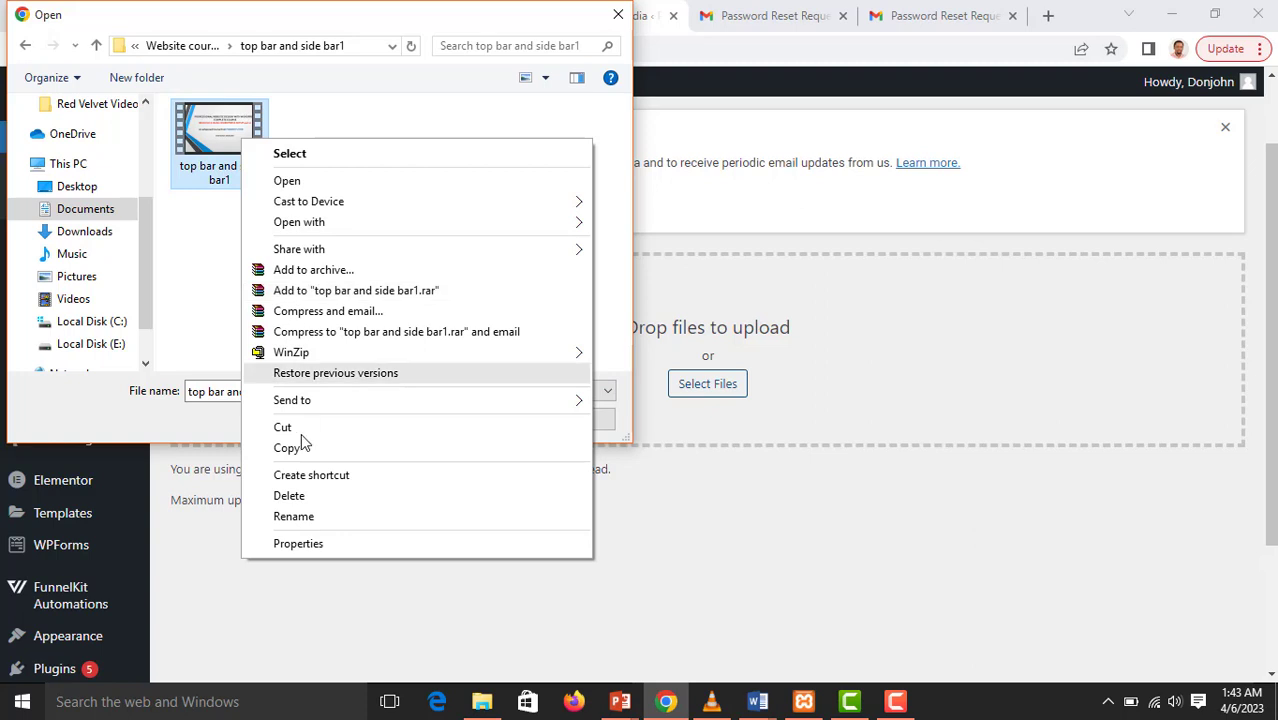
click(311, 549)
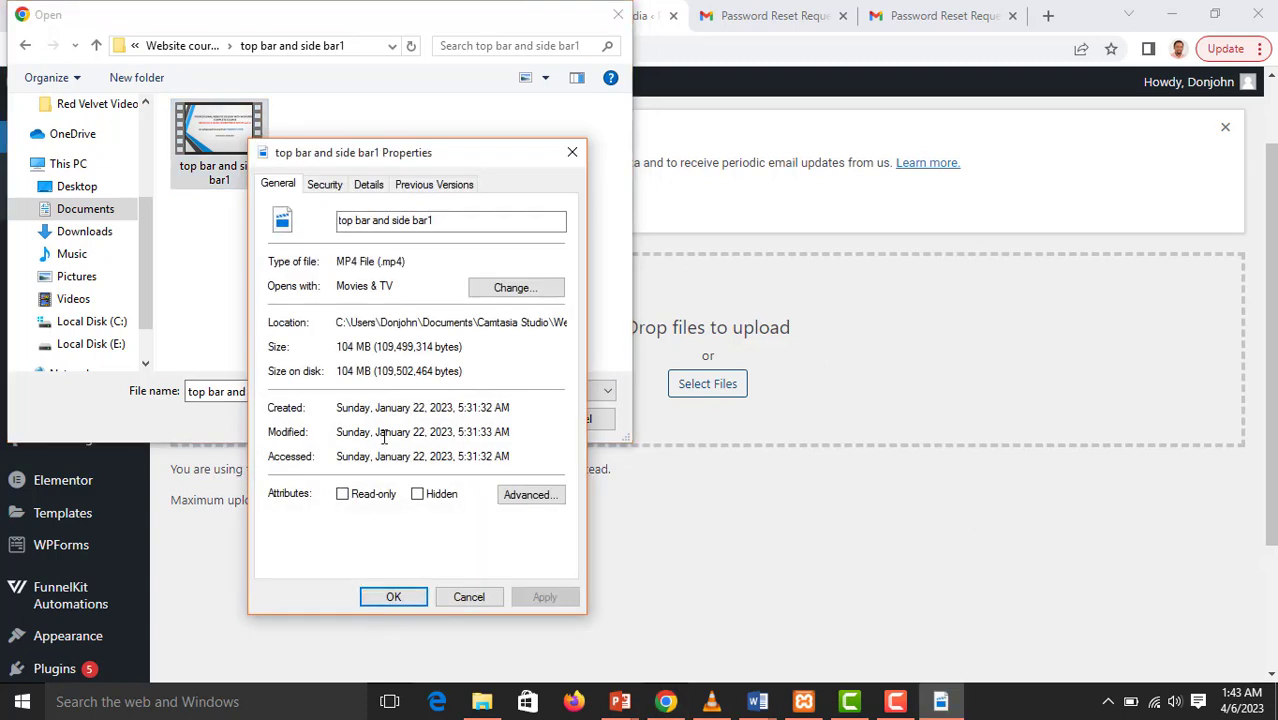
click(572, 153)
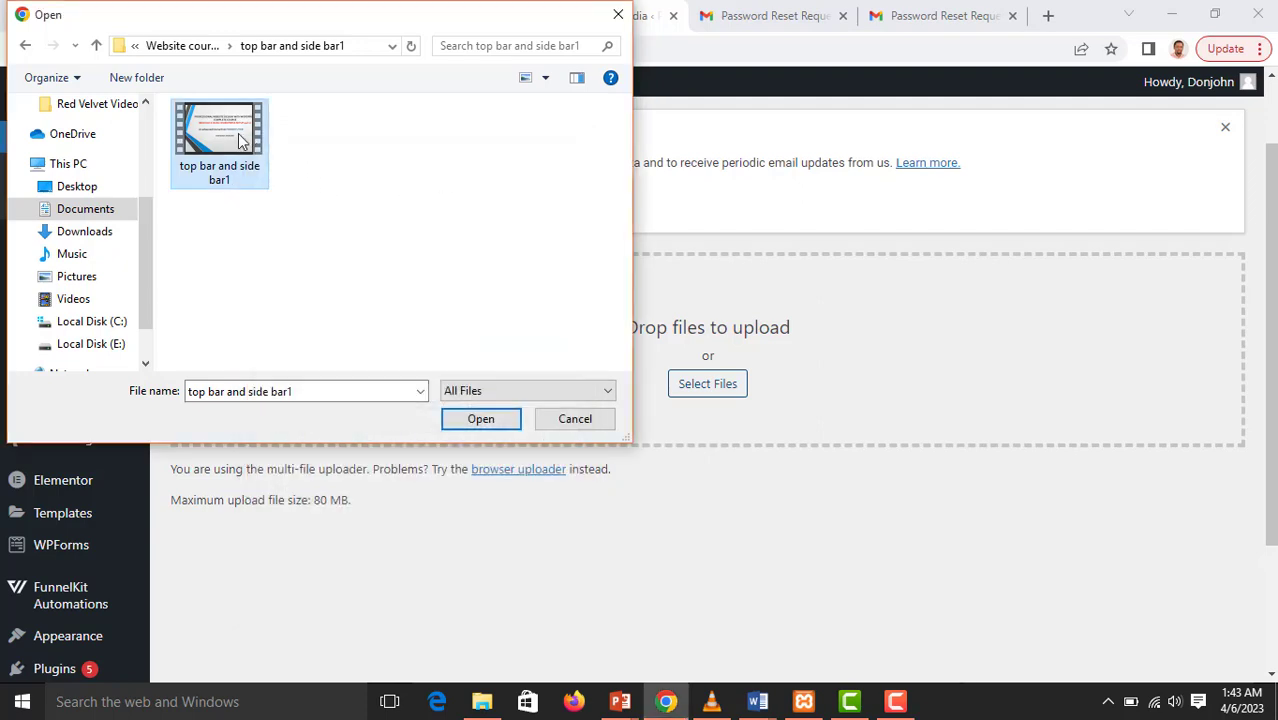
click(478, 420)
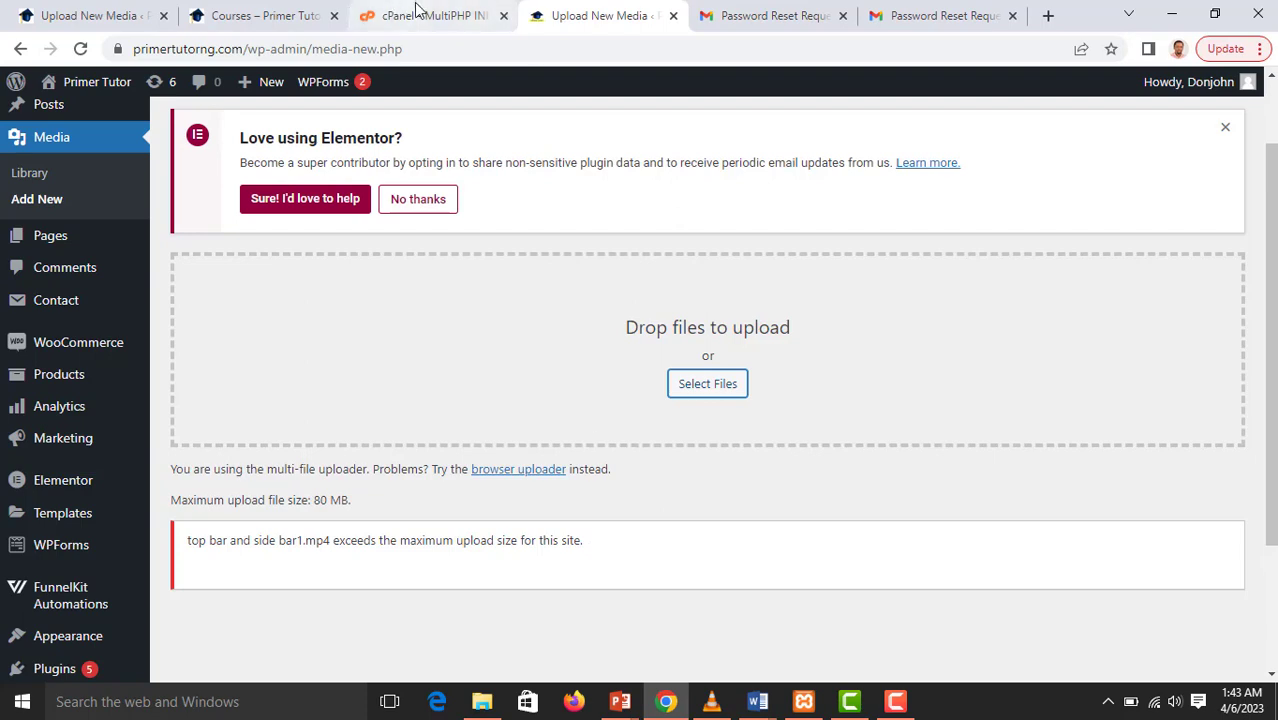
Switch back to cPanel, apply the PHP INI changes and reload the live site's media upload page
click(413, 16)
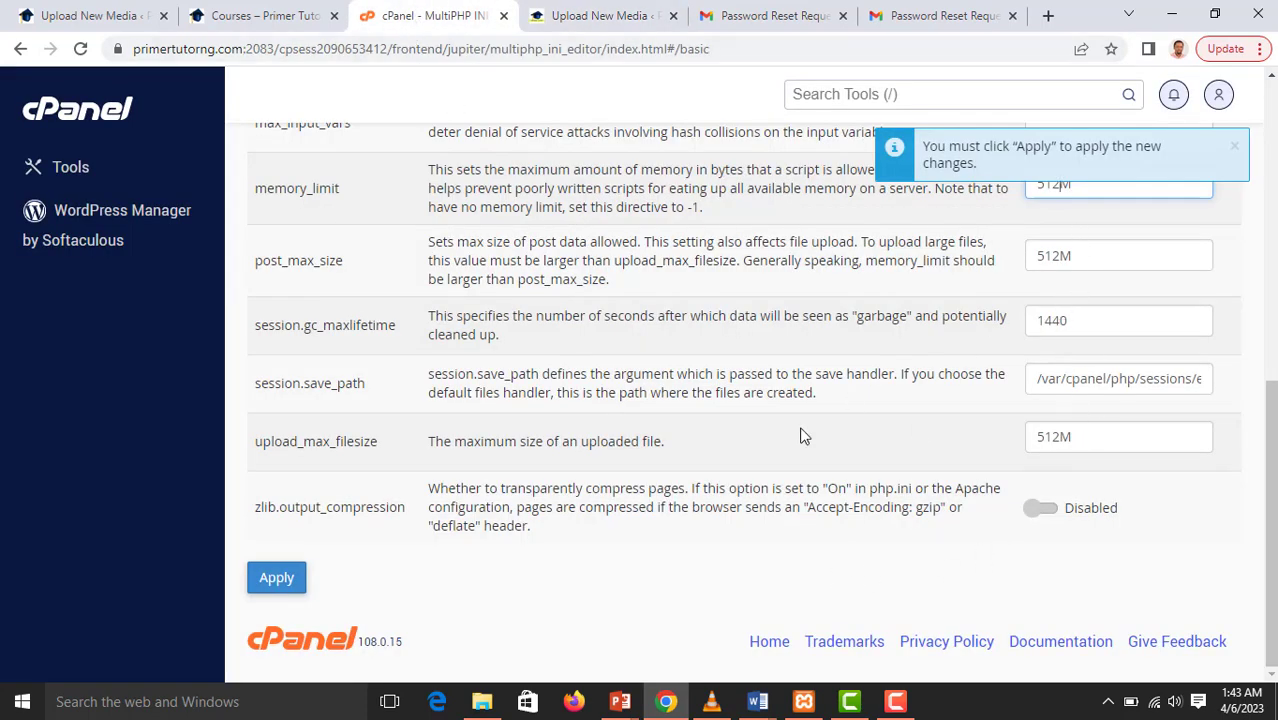
click(270, 578)
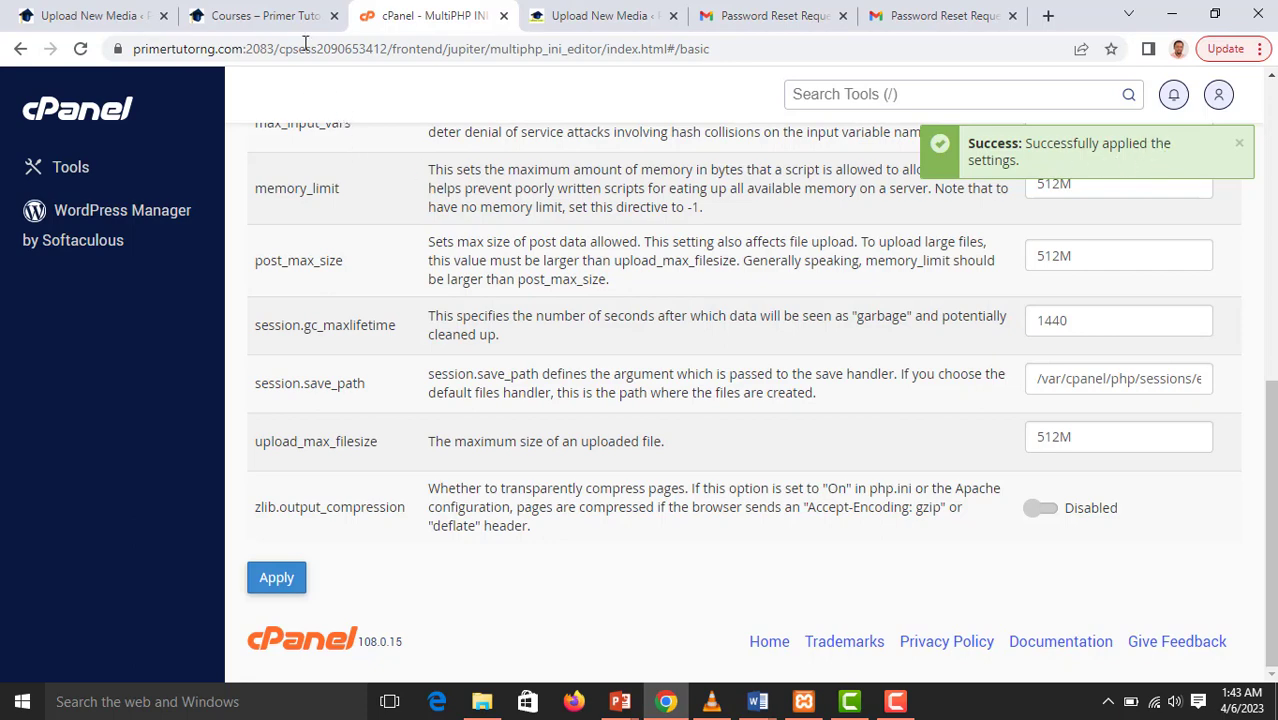
click(628, 20)
click(80, 48)
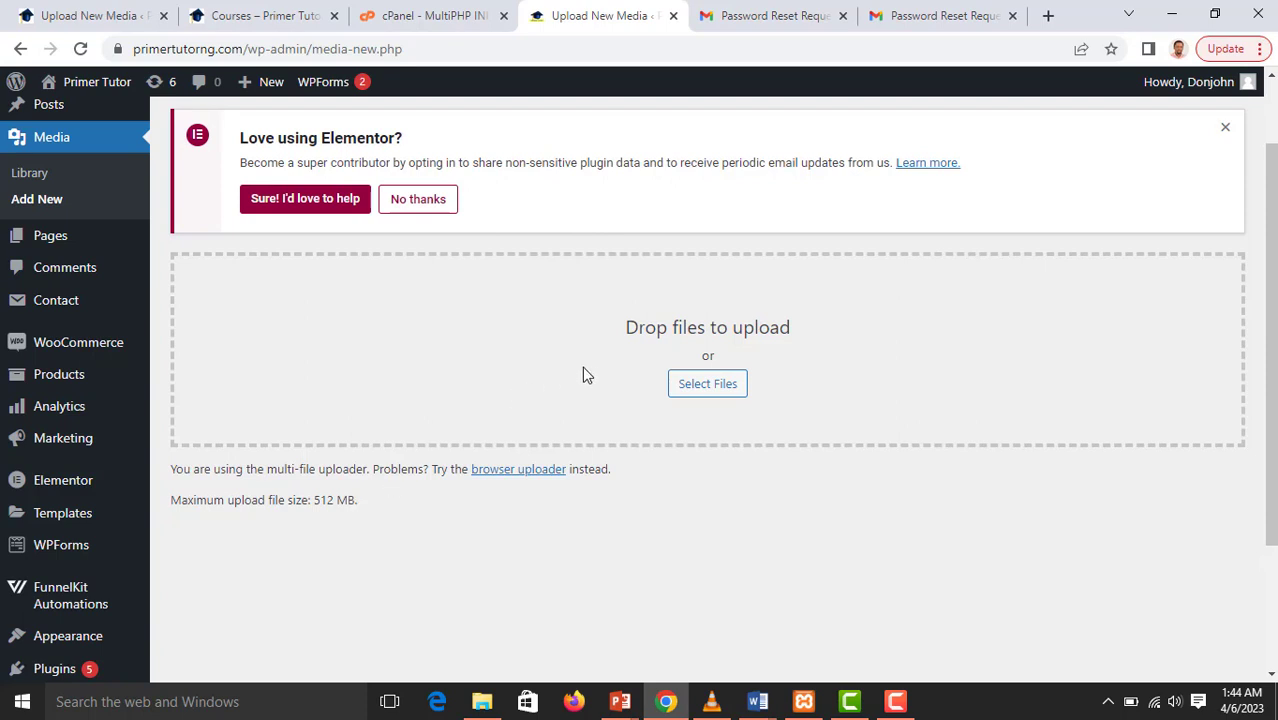
Upload the "top bar and side bar1" video from the "top bar and side bar1" folder to the live site's media library
click(708, 385)
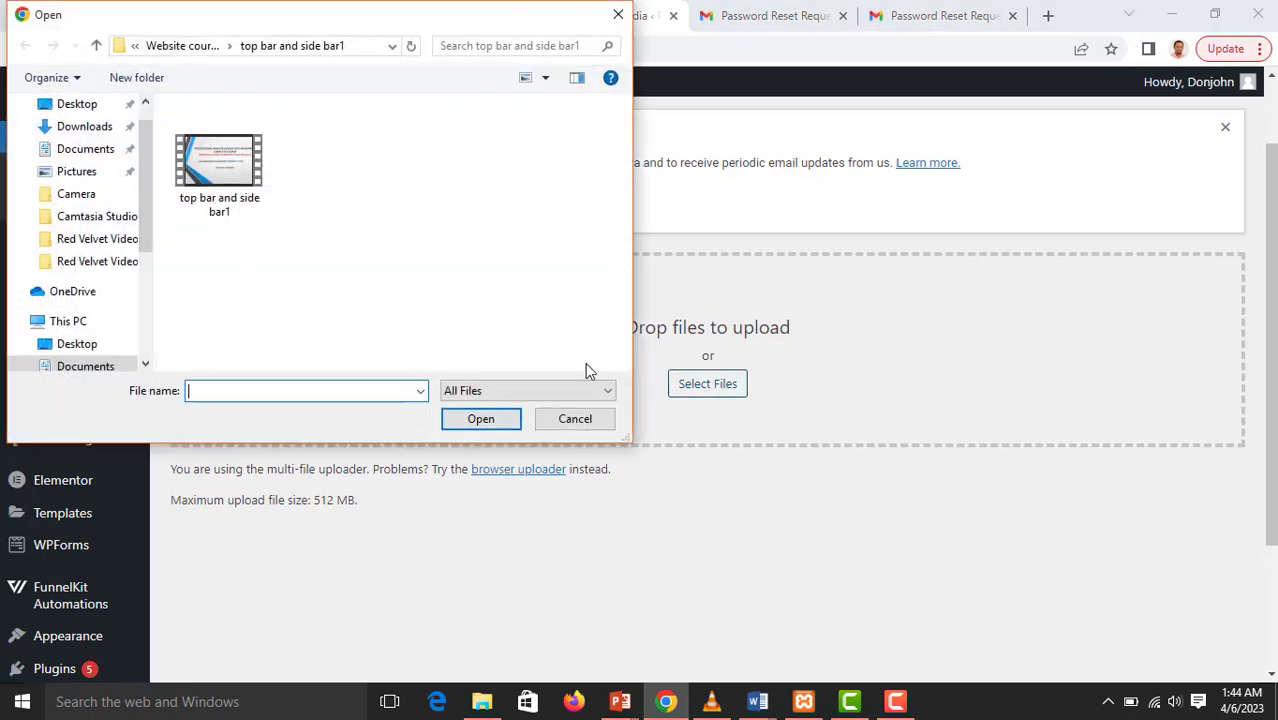
click(262, 175)
click(485, 420)
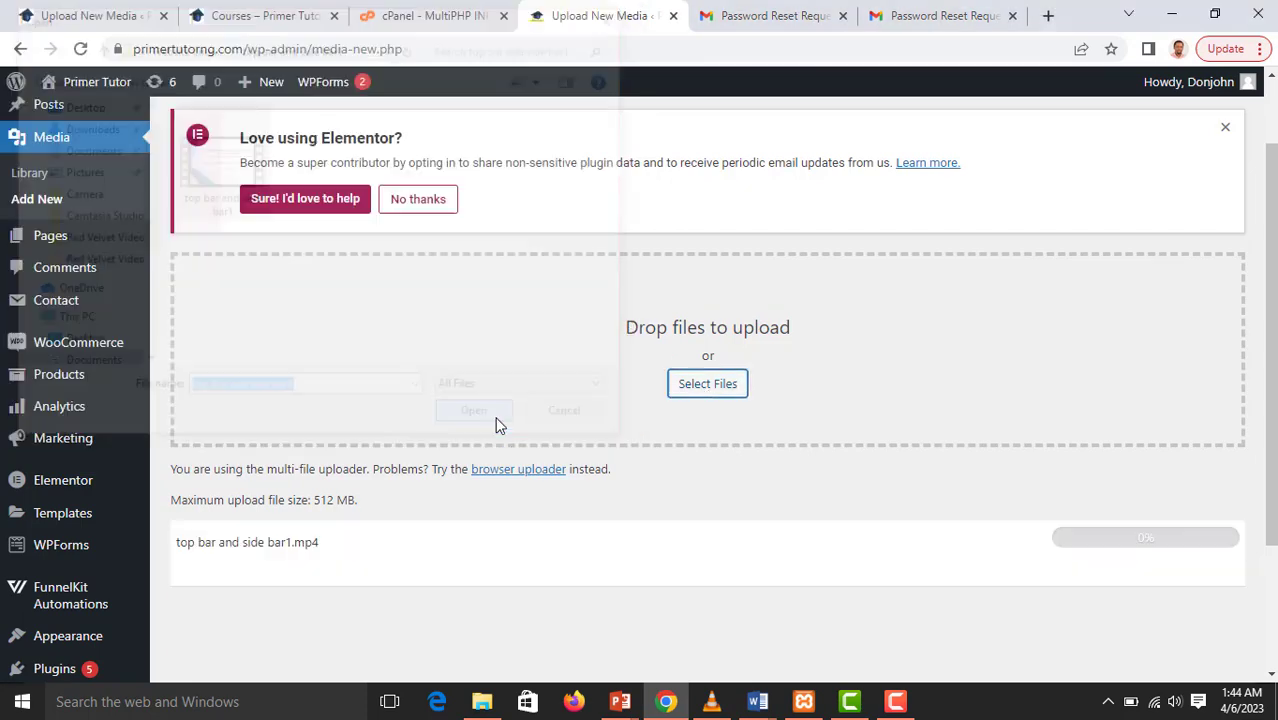